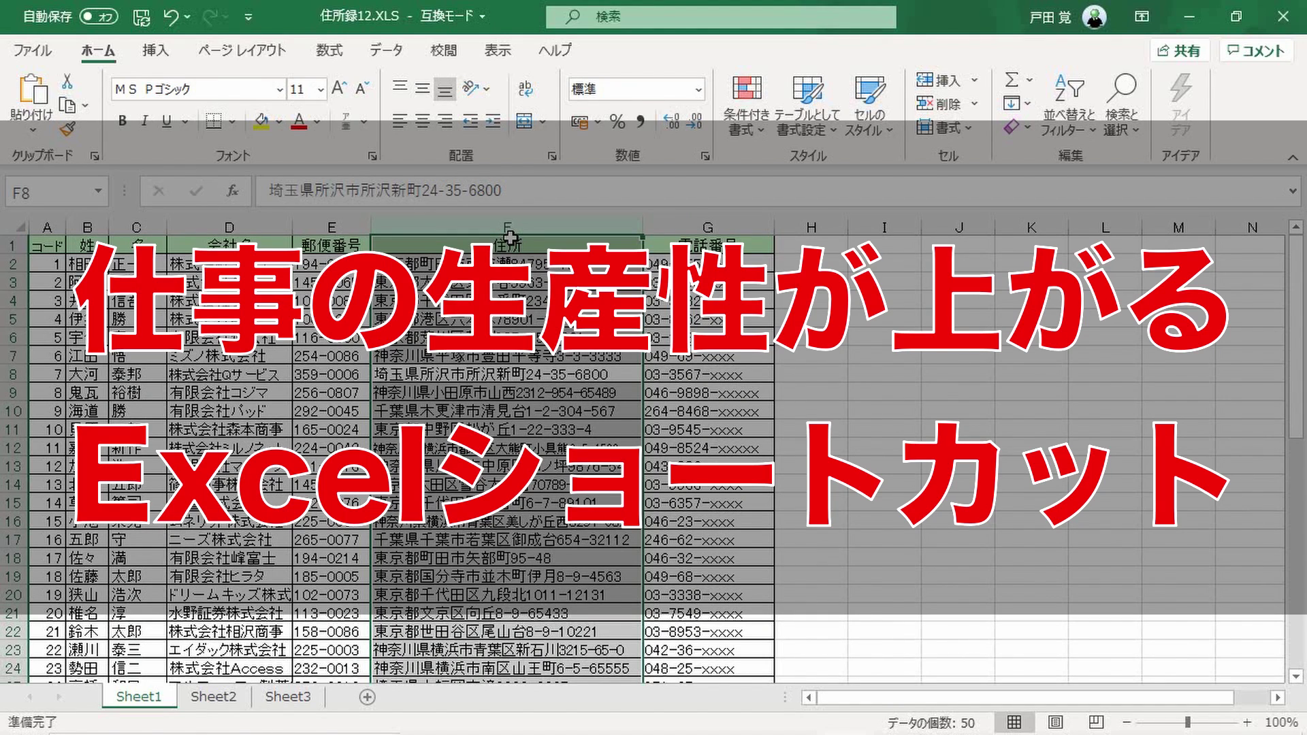
- Return to the top of the sales table, then advance the slideshow to the shortcuts ⑫–⑳ slide
{"action": "key", "text": "Left"}
{"action": "key", "text": "Left"}
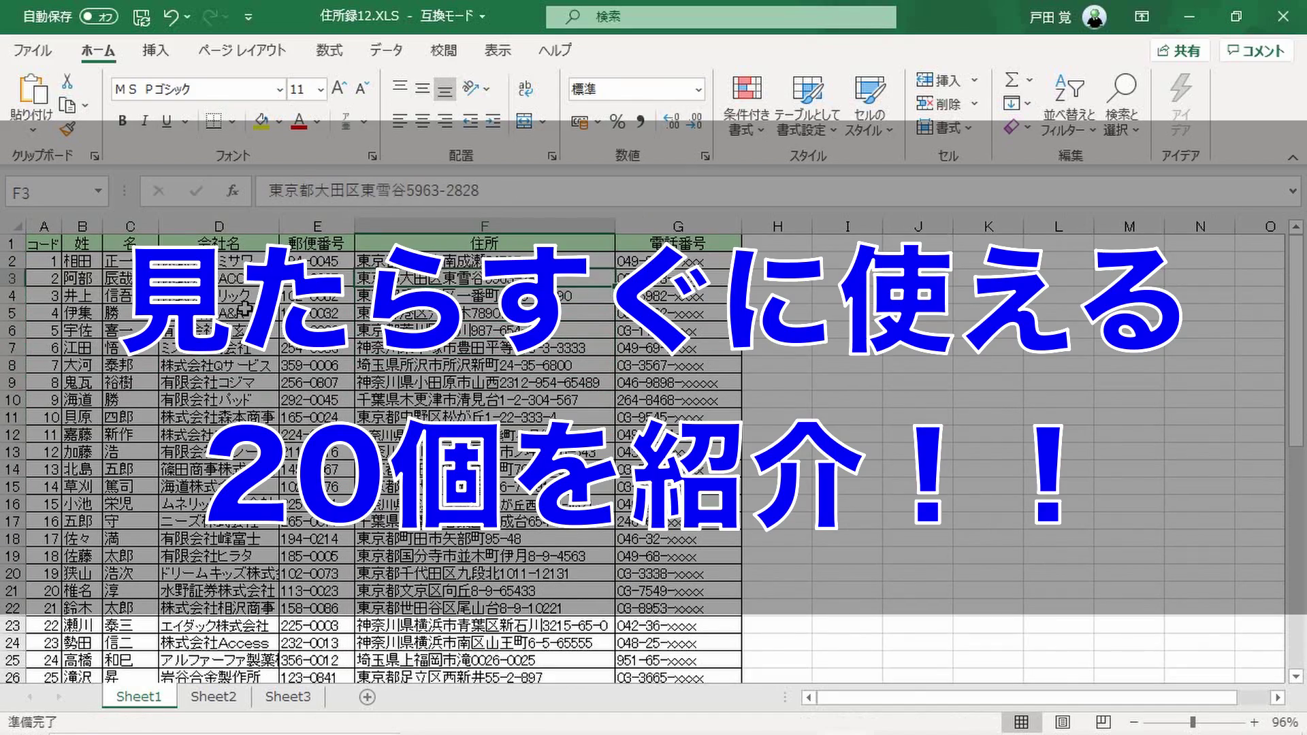
{"action": "key", "text": "Up"}
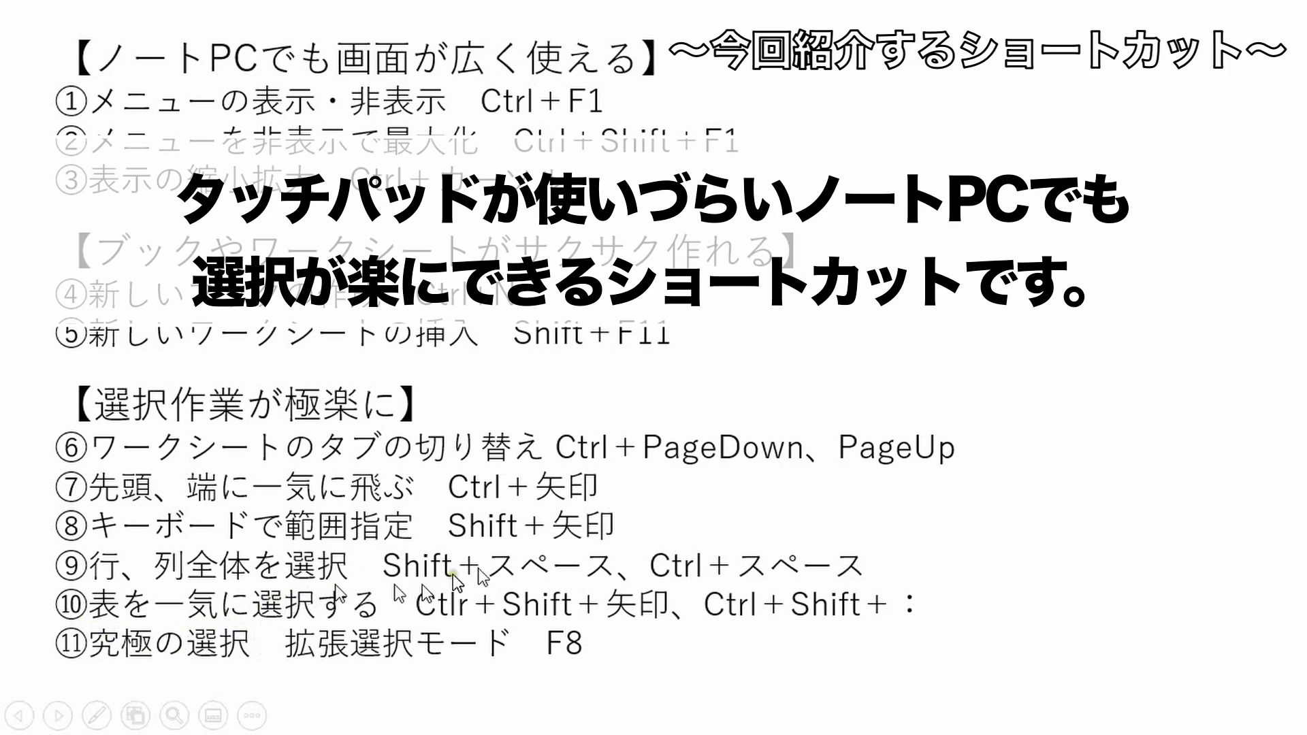
{"action": "left_click", "coordinate": [1014, 533]}
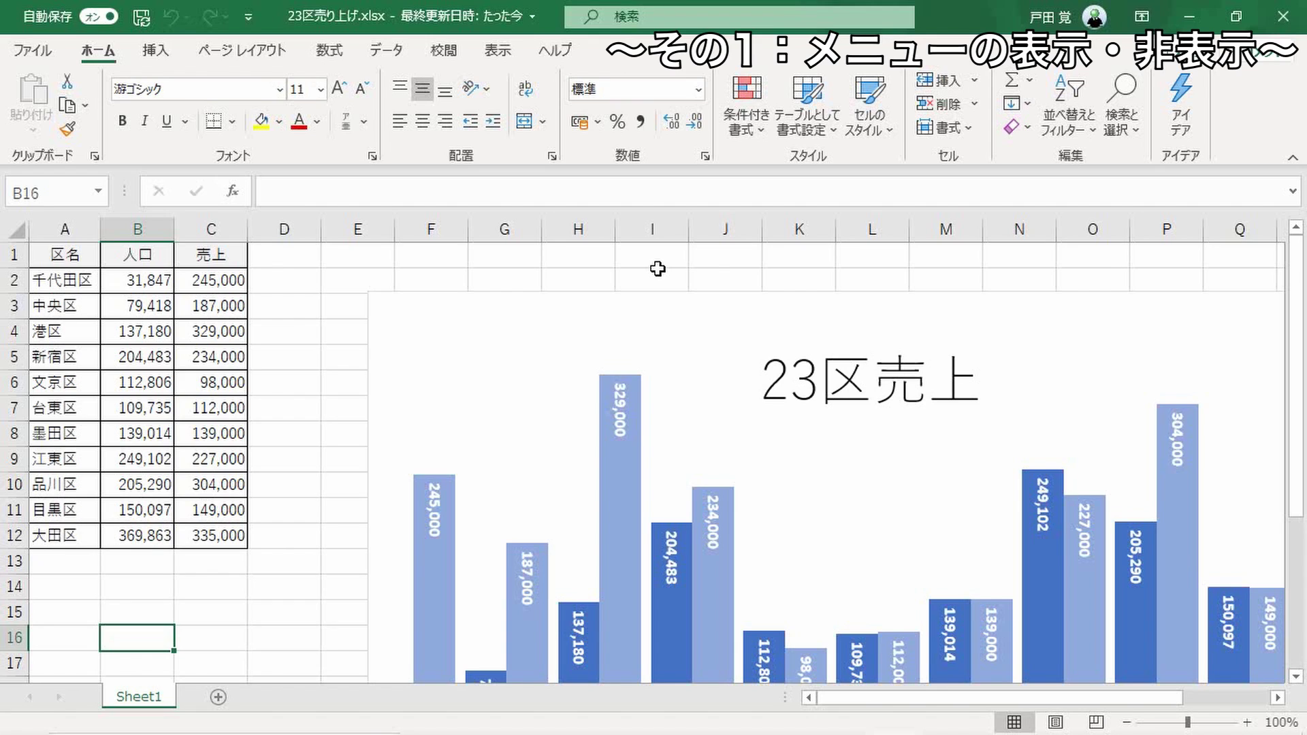
- Collapse the ribbon with Ctrl+F1, peek at the Data commands, then restore and hide it again
{"action": "key", "text": "ctrl+F1"}
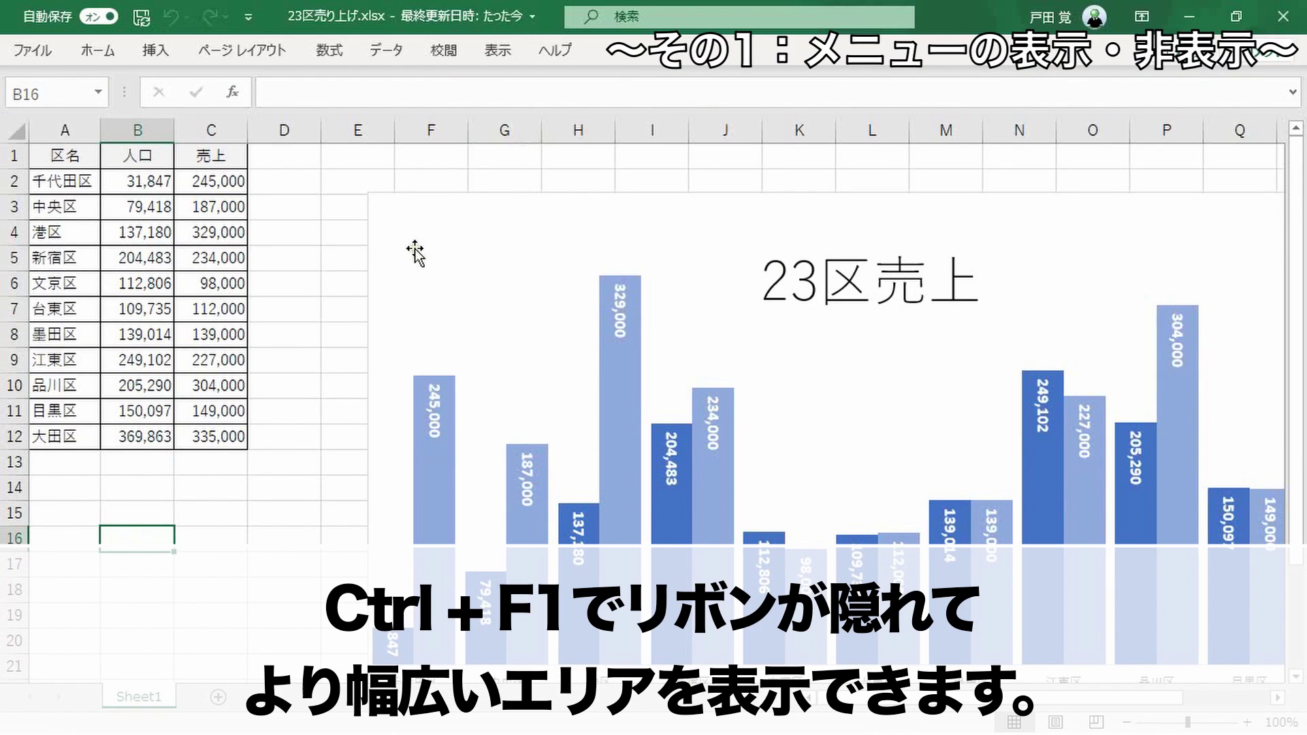
{"action": "left_click", "coordinate": [386, 53]}
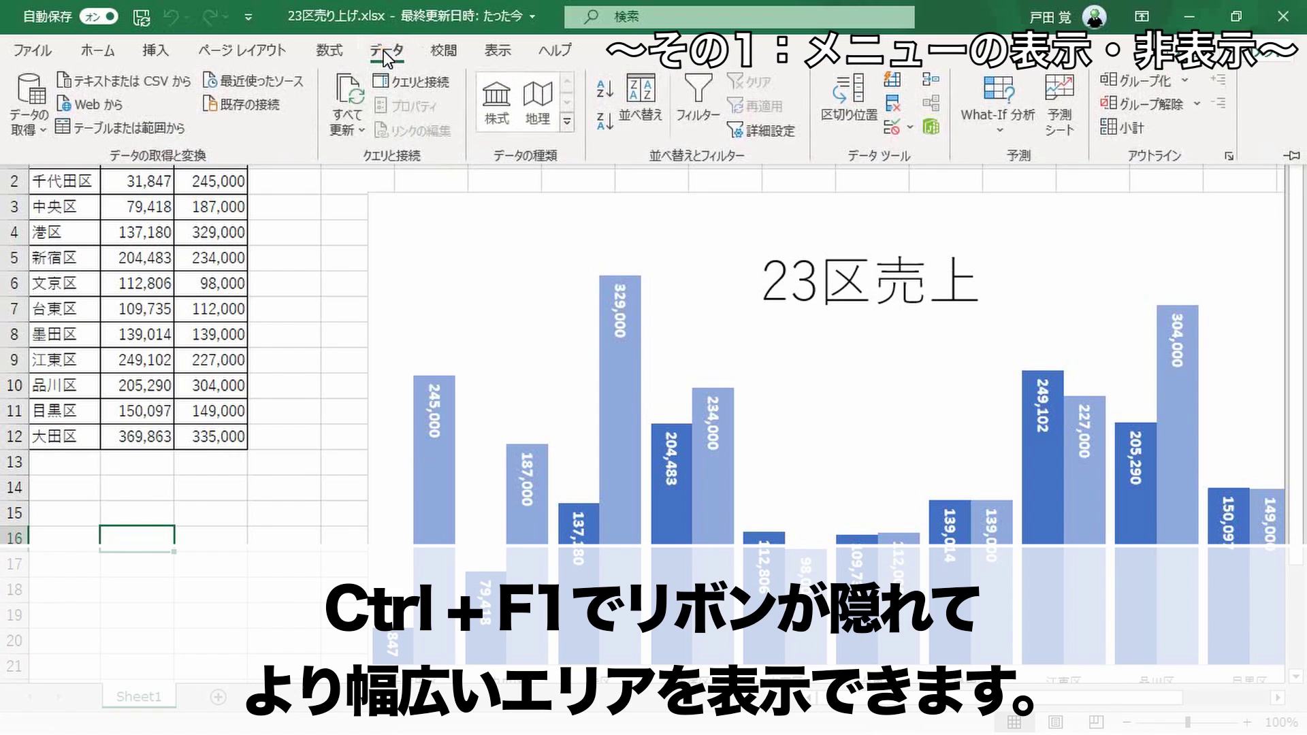
{"action": "left_click", "coordinate": [354, 220]}
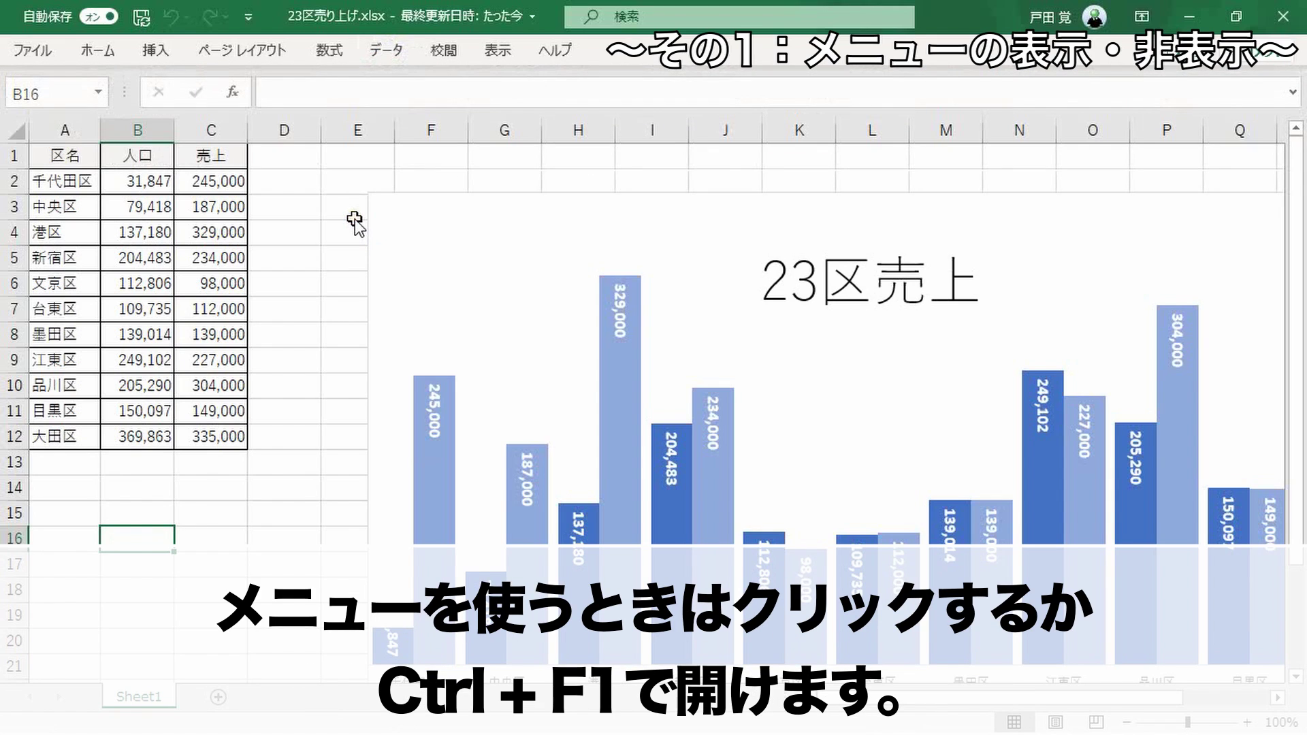
{"action": "key", "text": "ctrl+F1"}
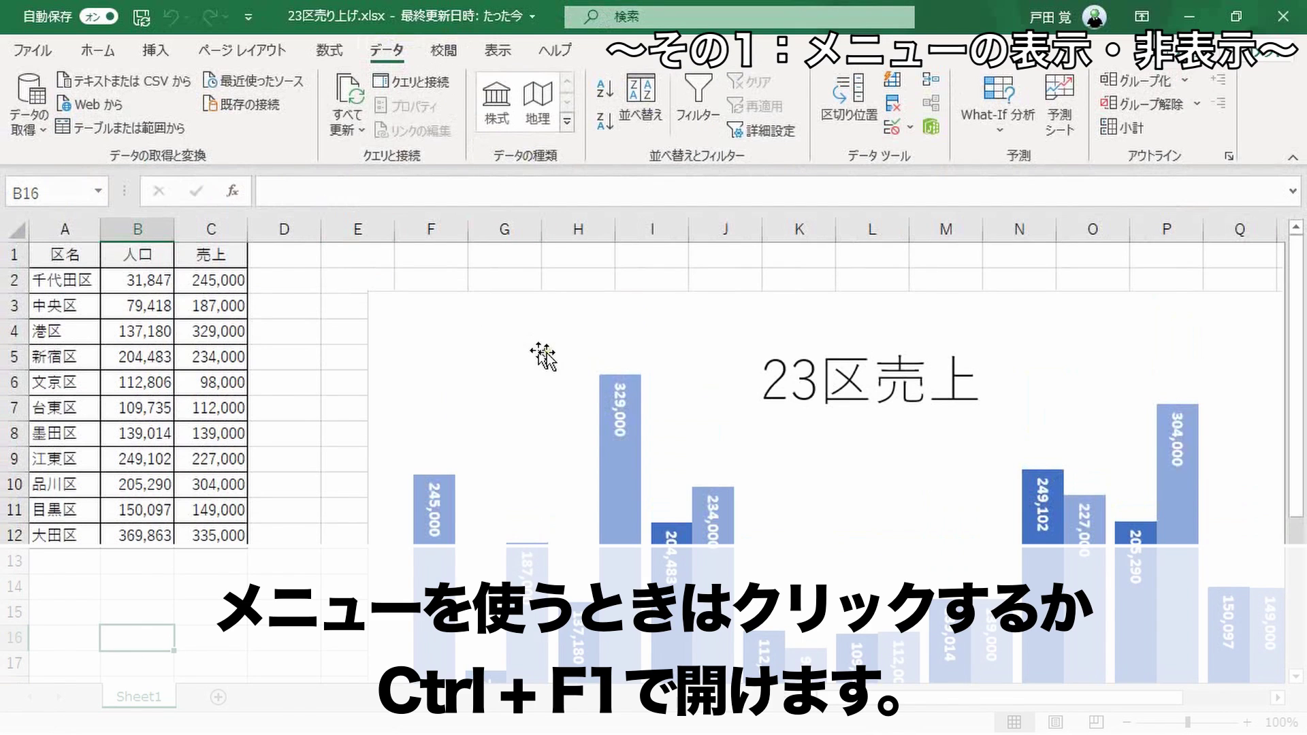
{"action": "key", "text": "ctrl+F1"}
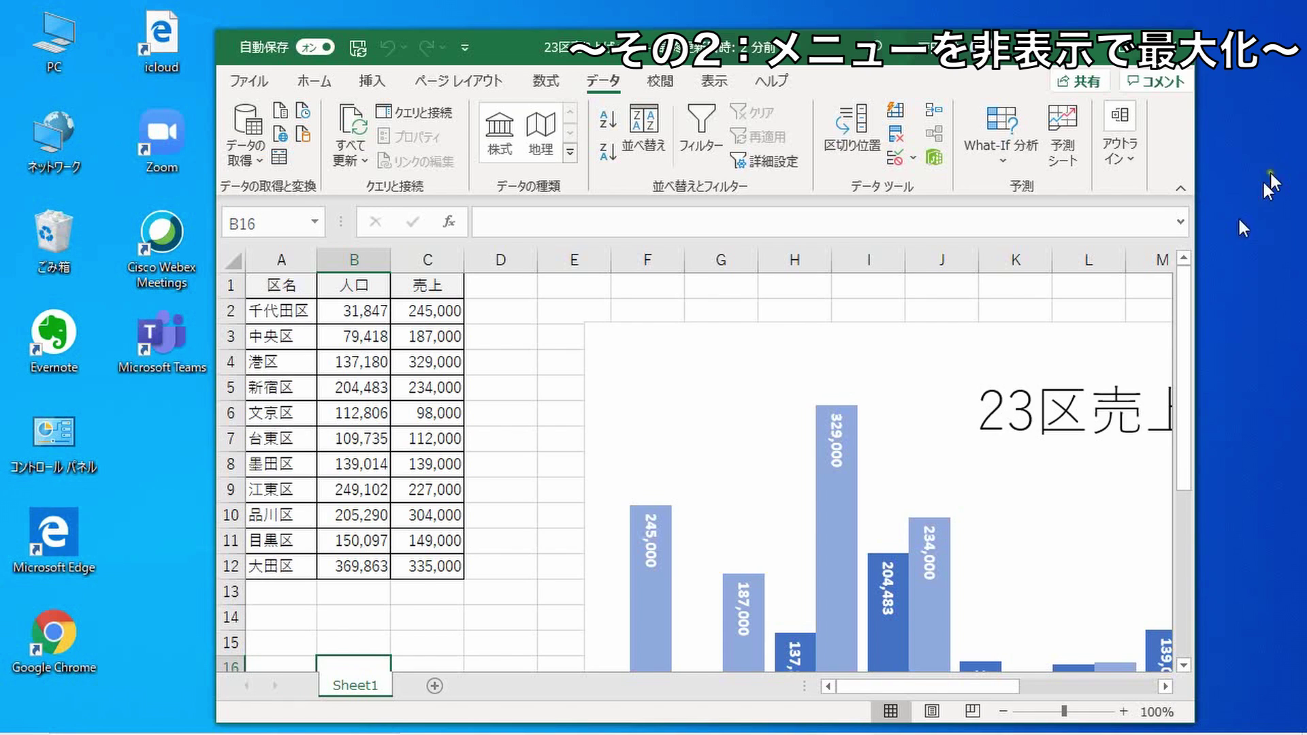
- Switch the sales workbook to full-screen view with Ctrl+Shift+F1, peeking at the hidden ribbon from the top bar
{"action": "mouse_move", "coordinate": [846, 39]}
{"action": "left_mouse_down"}
{"action": "mouse_move", "coordinate": [939, 42]}
{"action": "mouse_move", "coordinate": [832, 35]}
{"action": "left_mouse_up"}
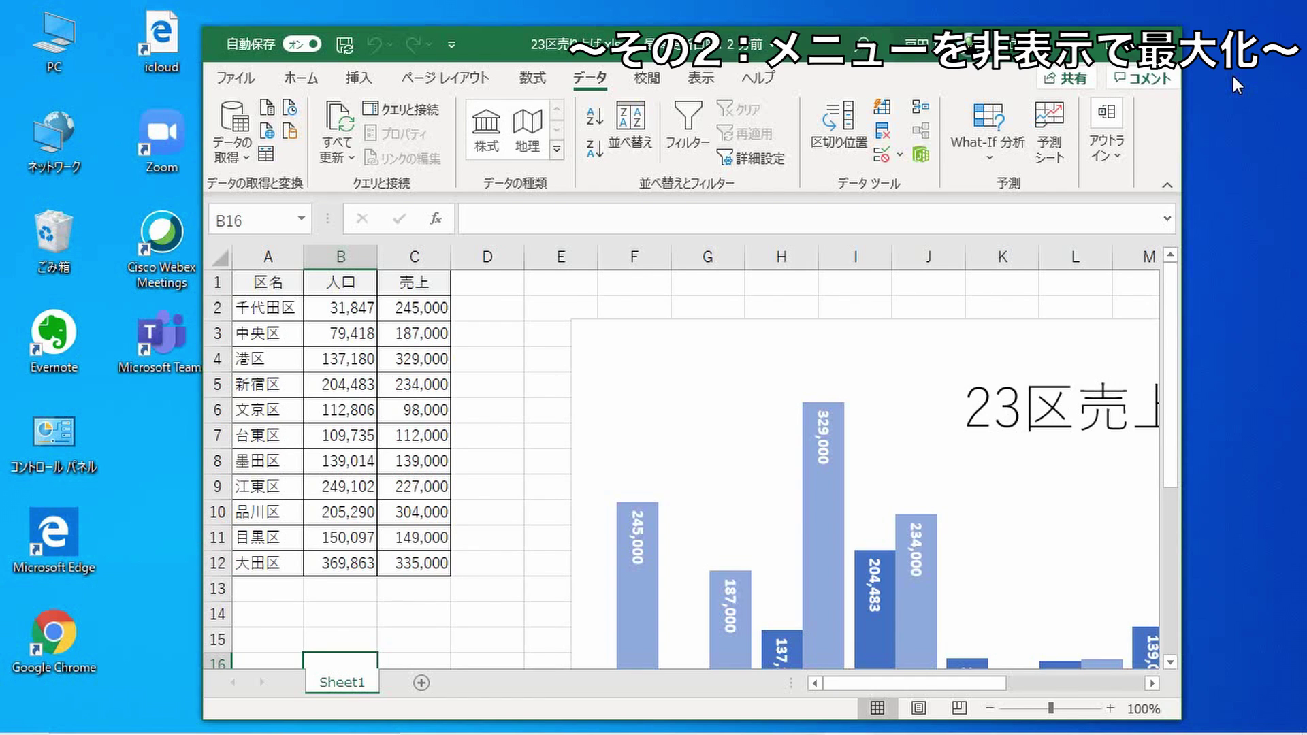
{"action": "key", "text": "ctrl+shift+F1"}
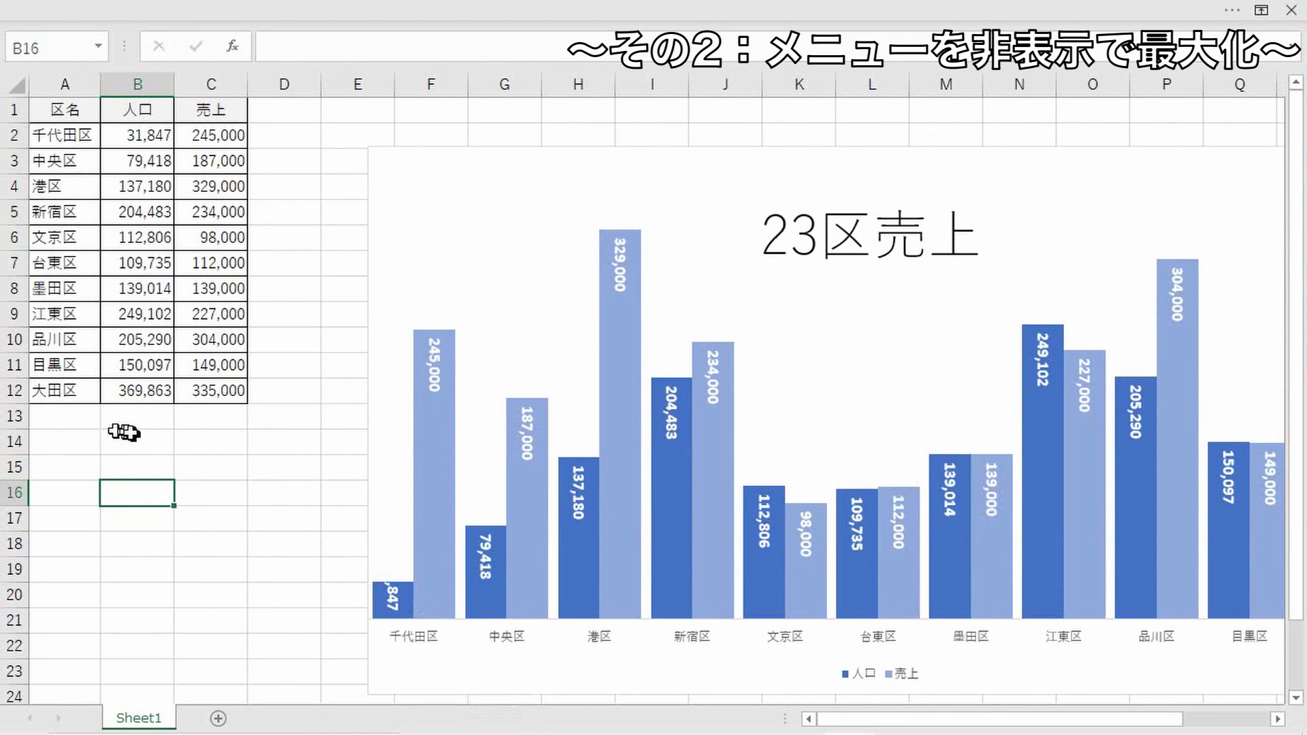
{"action": "left_click", "coordinate": [282, 493]}
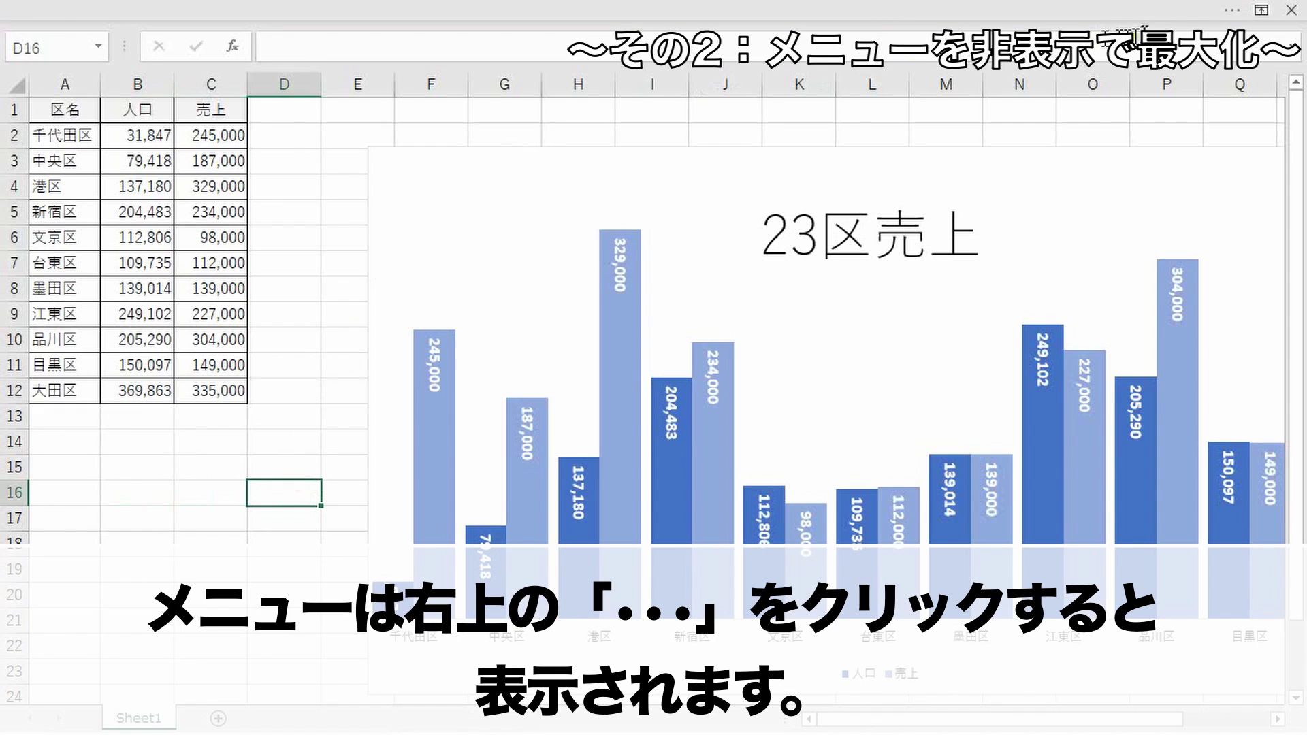
{"action": "left_click", "coordinate": [1232, 11]}
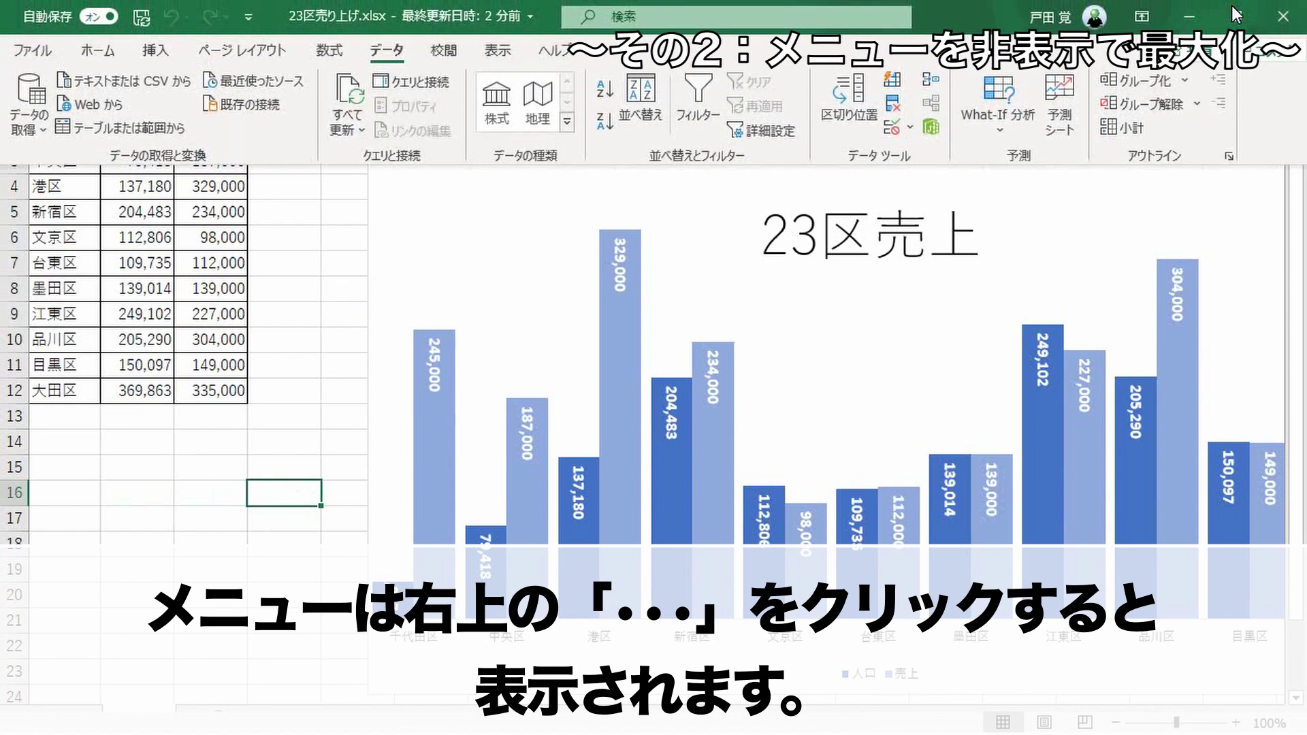
{"action": "left_click", "coordinate": [332, 283]}
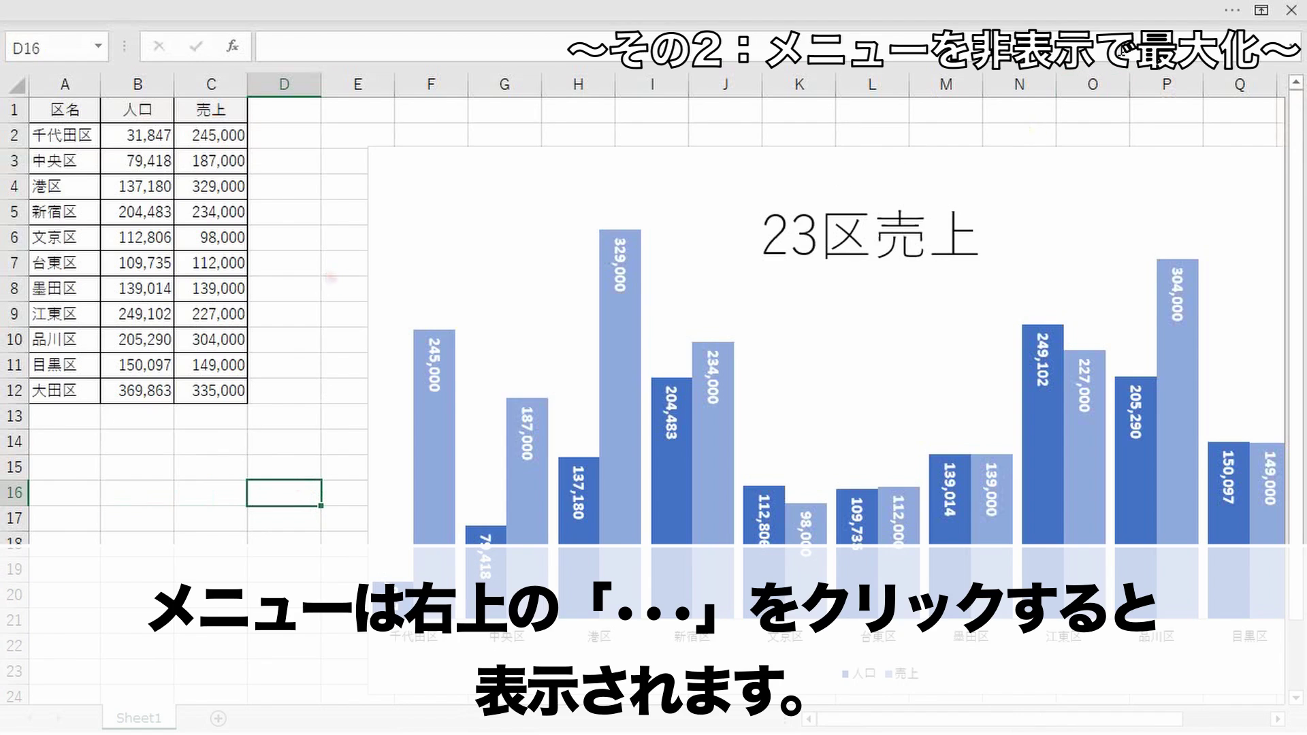
{"action": "left_click", "coordinate": [1234, 13]}
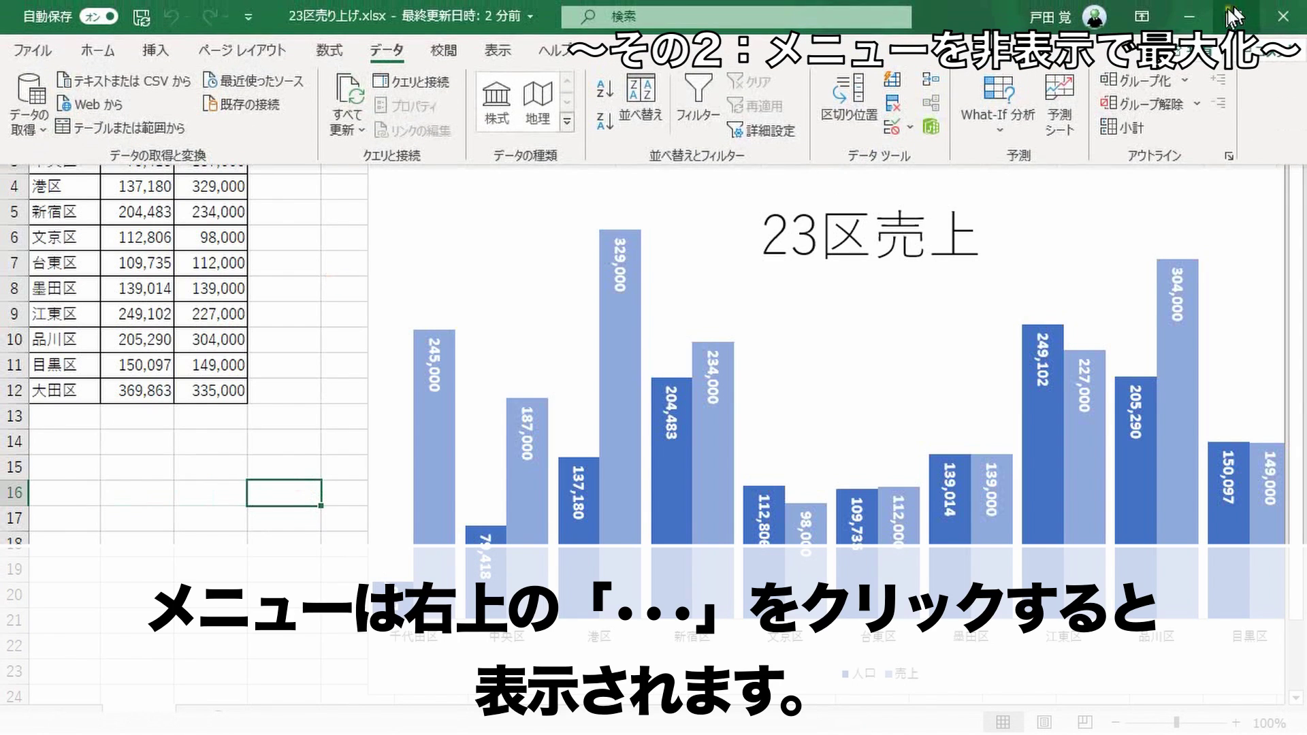
{"action": "left_click", "coordinate": [298, 252]}
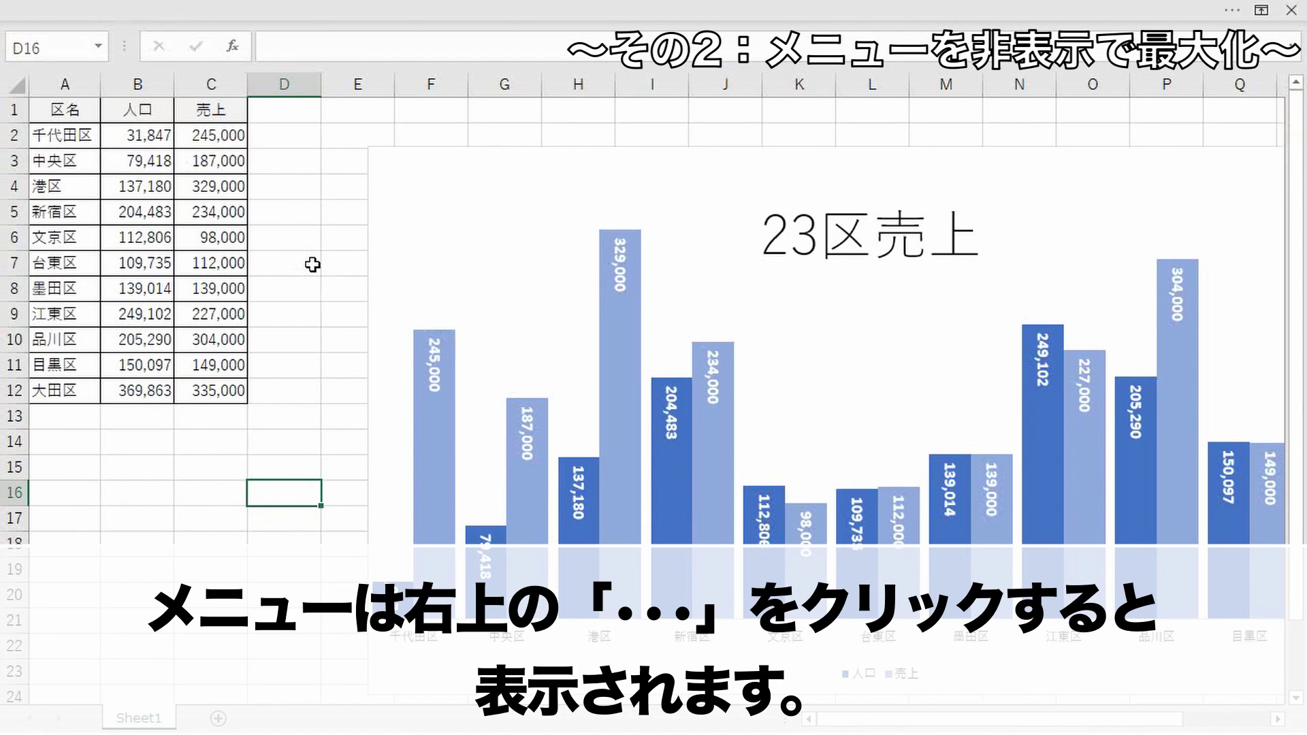
- Toggle full screen off, on and off again with Ctrl+Shift+F1 to restore the normal ribbon layout
{"action": "key", "text": "ctrl+shift+F1"}
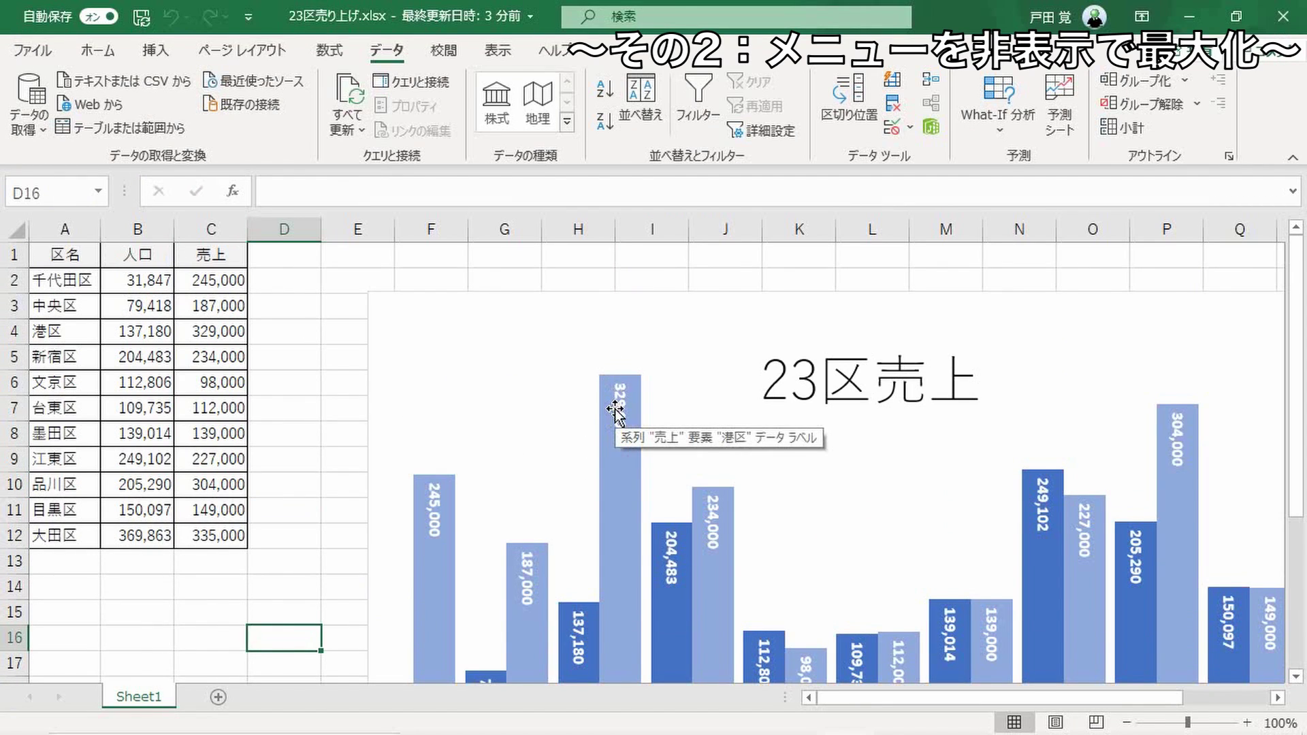
{"action": "key", "text": "ctrl+shift+F1"}
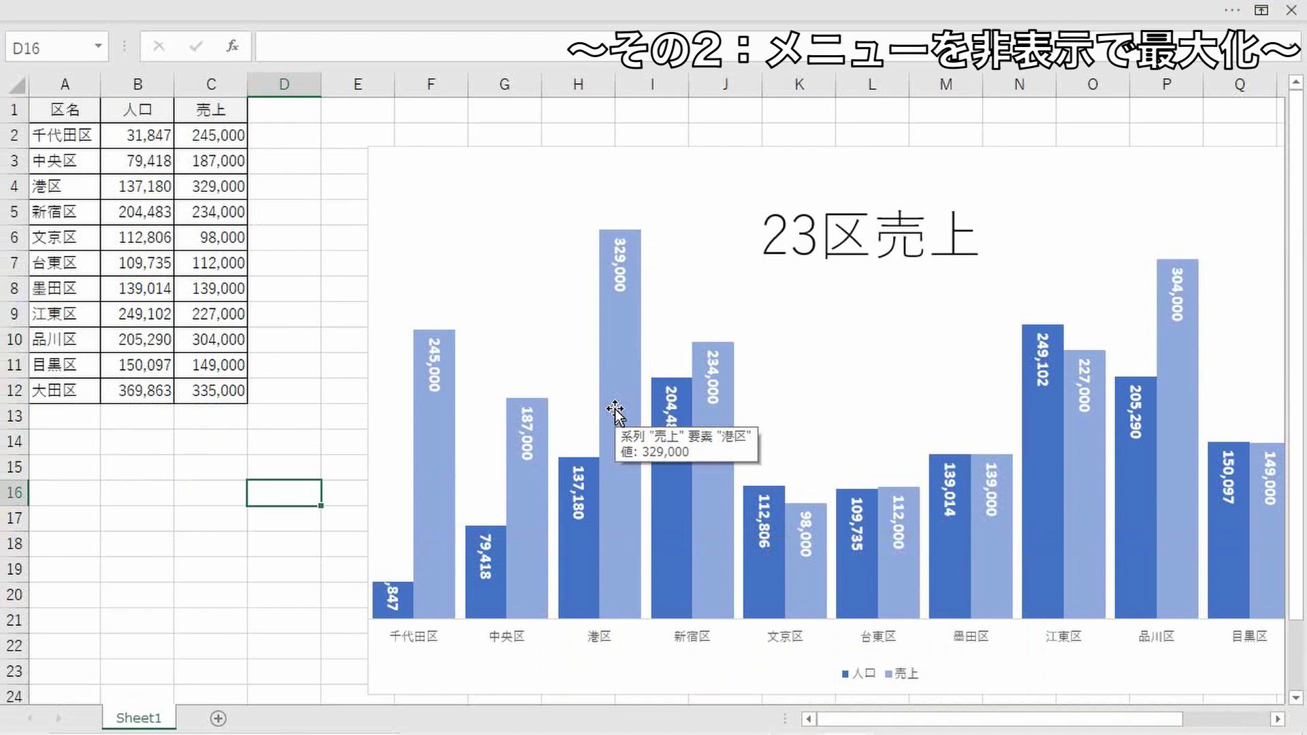
{"action": "key", "text": "ctrl+shift+F1"}
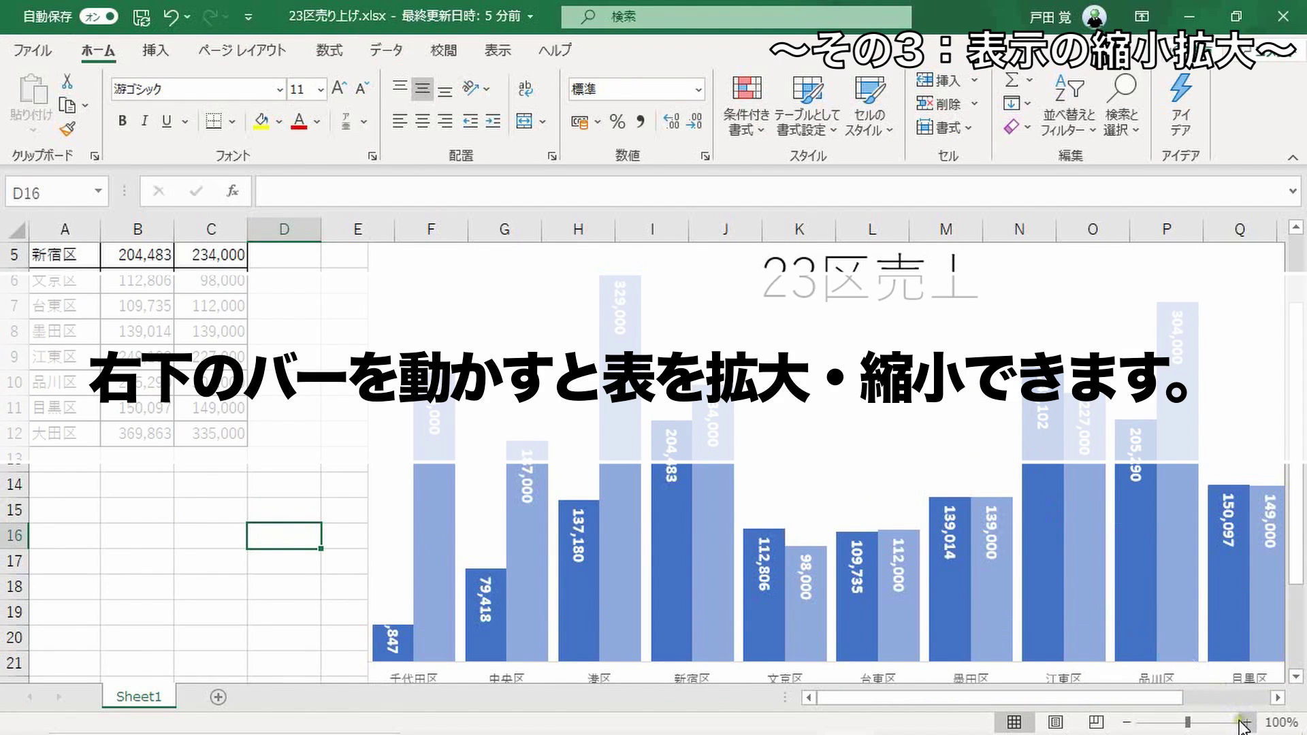
{"action": "left_click", "coordinate": [1244, 723]}
{"action": "left_click", "coordinate": [1244, 724]}
{"action": "left_click_drag", "start_coordinate": [1191, 723], "coordinate": [1143, 721]}
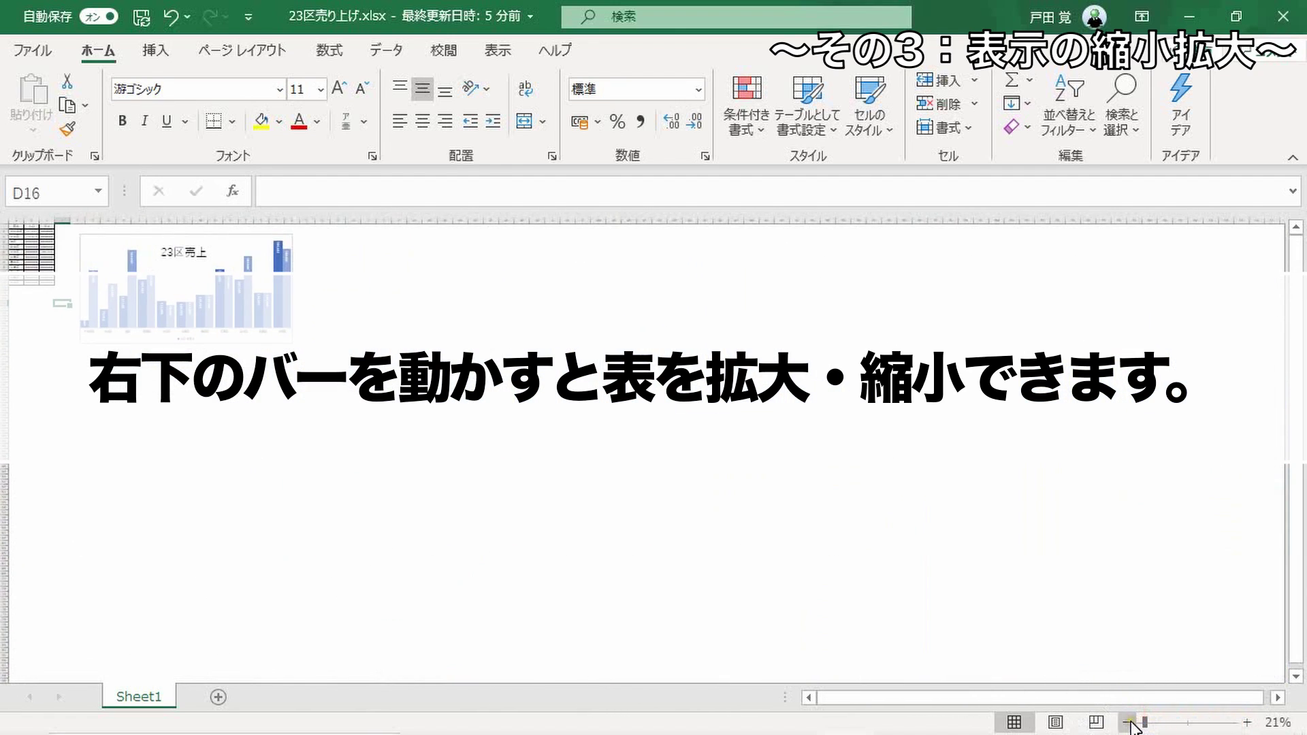
{"action": "left_click_drag", "start_coordinate": [1144, 723], "coordinate": [1186, 727]}
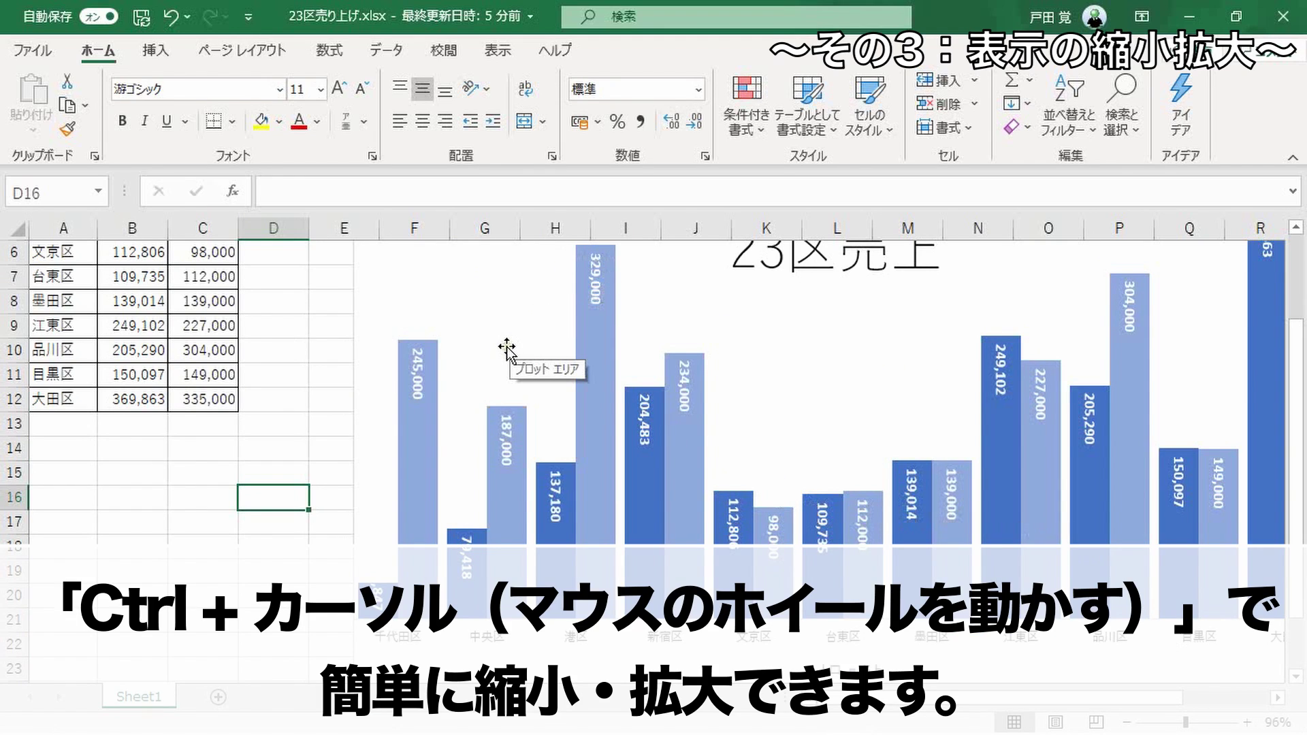
{"action": "scroll", "coordinate": [507, 351], "scroll_direction": "down", "scroll_amount": 3, "text": "ctrl"}
{"action": "scroll", "coordinate": [507, 351], "scroll_direction": "up", "scroll_amount": 2, "text": "ctrl"}
{"action": "scroll", "coordinate": [507, 354], "scroll_direction": "down", "scroll_amount": 1, "text": "ctrl"}
{"action": "scroll", "coordinate": [509, 362], "scroll_direction": "down", "scroll_amount": 2, "text": "ctrl"}
{"action": "scroll", "coordinate": [507, 361], "scroll_direction": "up", "scroll_amount": 3, "text": "ctrl"}
{"action": "scroll", "coordinate": [509, 364], "scroll_direction": "down", "scroll_amount": 1, "text": "ctrl"}
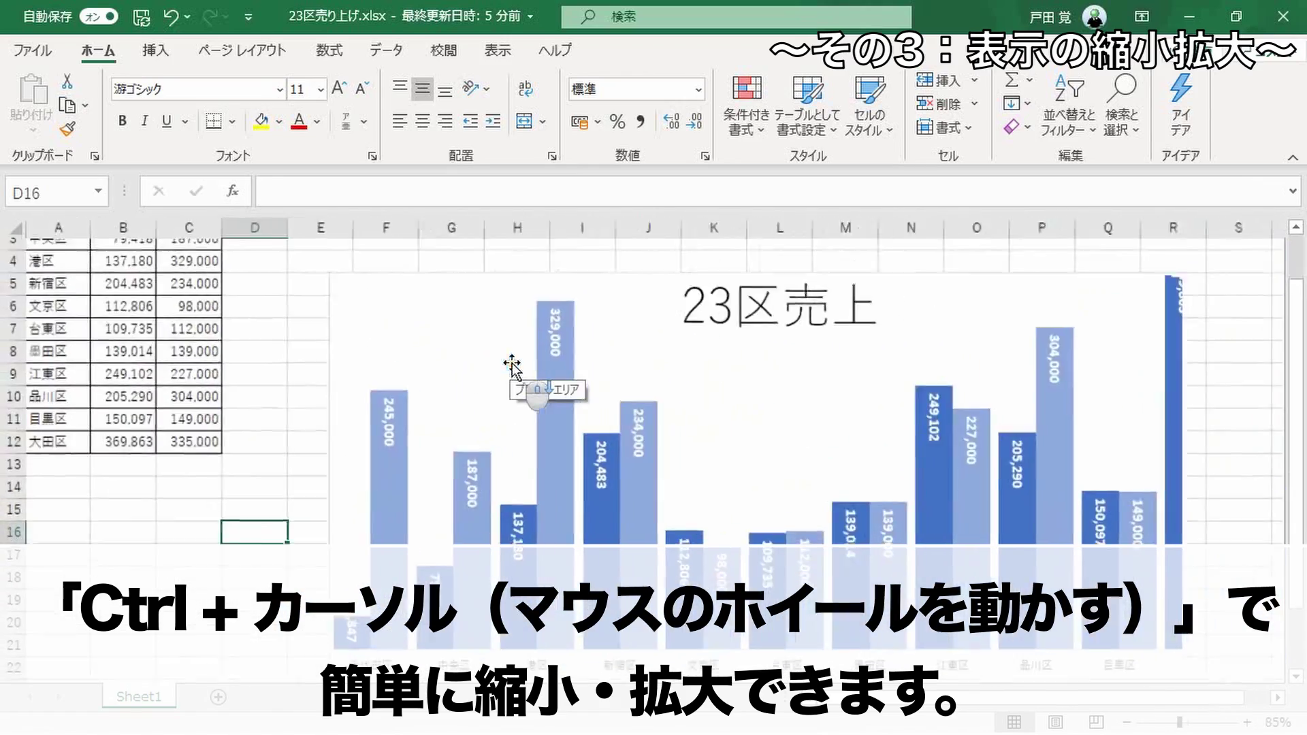
{"action": "scroll", "coordinate": [511, 365], "scroll_direction": "down", "scroll_amount": 1, "text": "ctrl"}
{"action": "scroll", "coordinate": [512, 367], "scroll_direction": "up", "scroll_amount": 1, "text": "ctrl"}
{"action": "scroll", "coordinate": [512, 368], "scroll_direction": "up", "scroll_amount": 2, "text": "ctrl"}
{"action": "scroll", "coordinate": [512, 365], "scroll_direction": "down", "scroll_amount": 1, "text": "ctrl"}
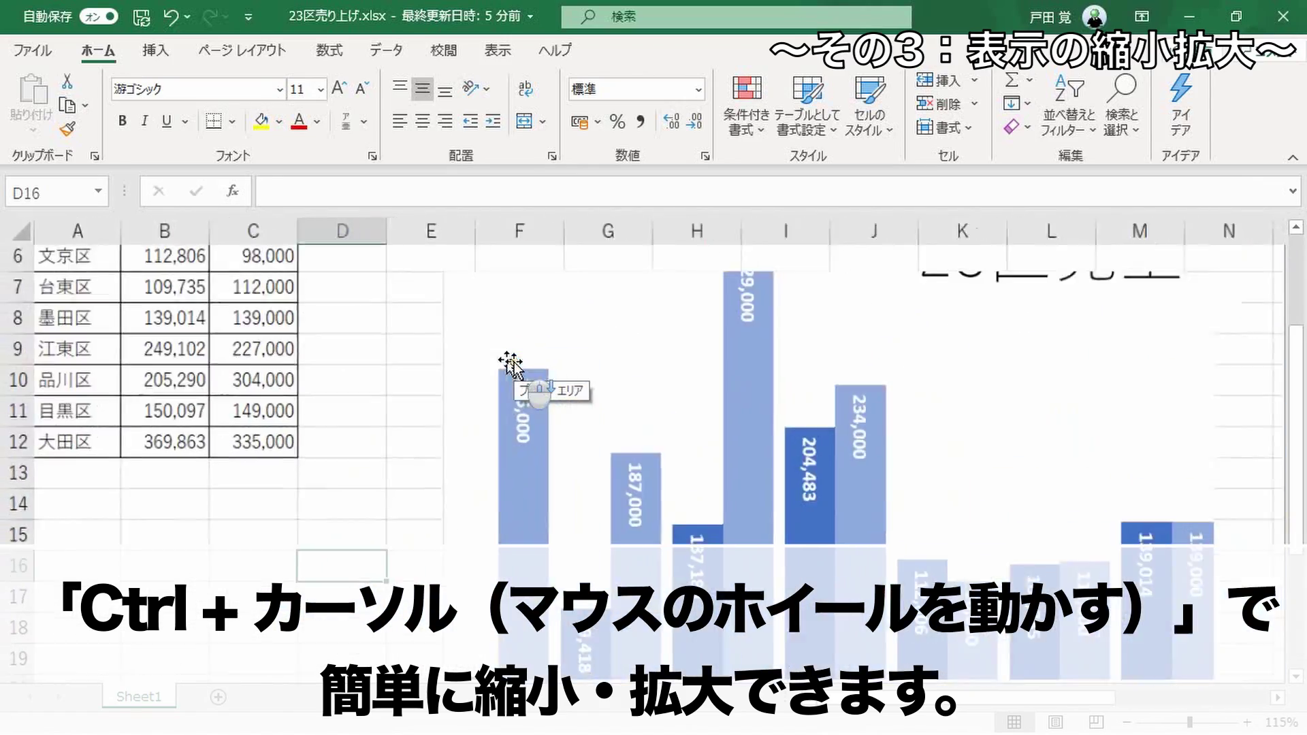
{"action": "scroll", "coordinate": [518, 365], "scroll_direction": "down", "scroll_amount": 1, "text": "ctrl"}
{"action": "scroll", "coordinate": [520, 368], "scroll_direction": "up", "scroll_amount": 1, "text": "ctrl"}
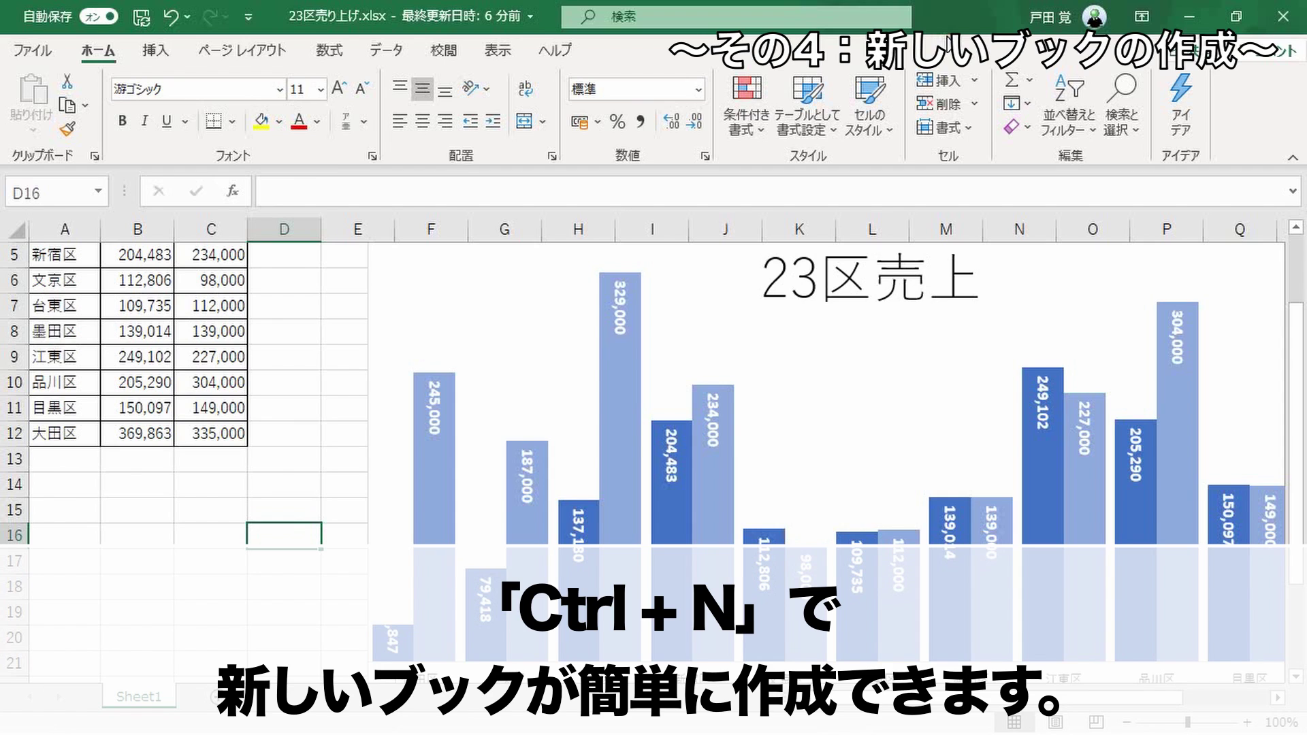
- Create and close a blank workbook, then create Book2 with Ctrl+N and move its window aside
{"action": "key", "text": "ctrl+n"}
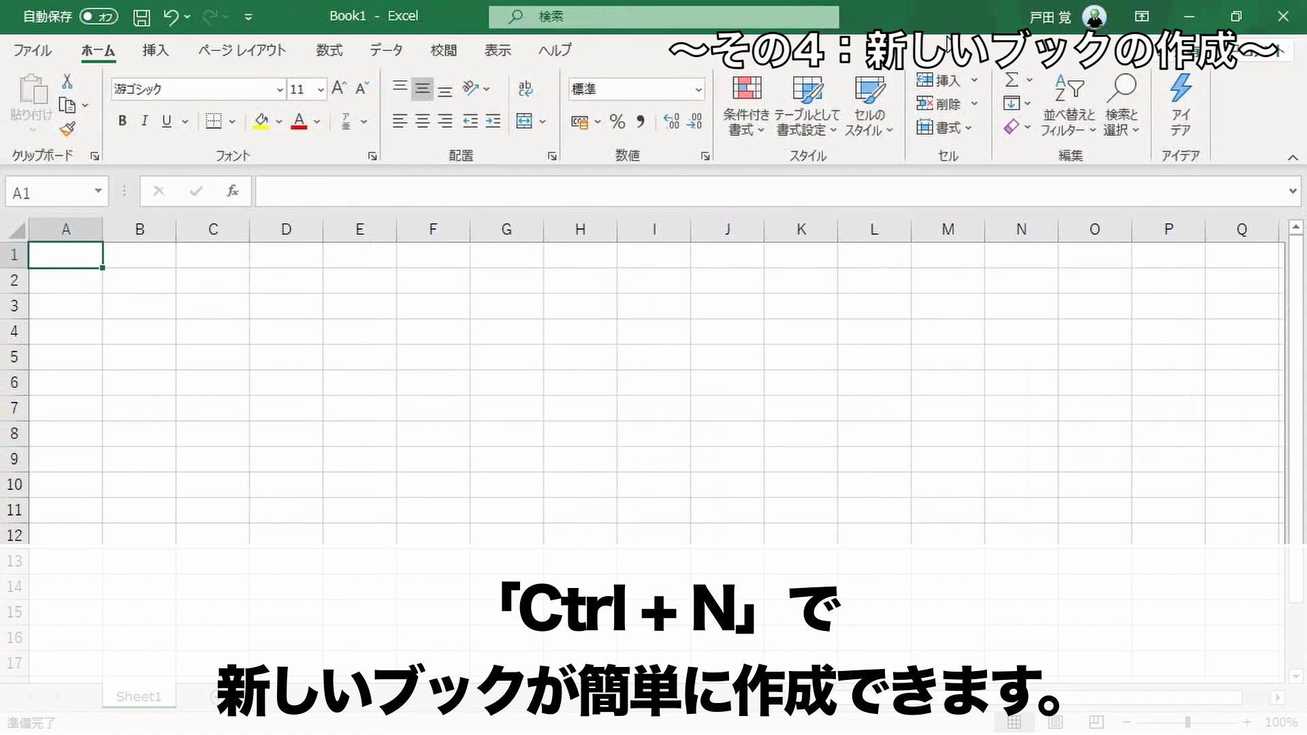
{"action": "left_click", "coordinate": [1236, 16]}
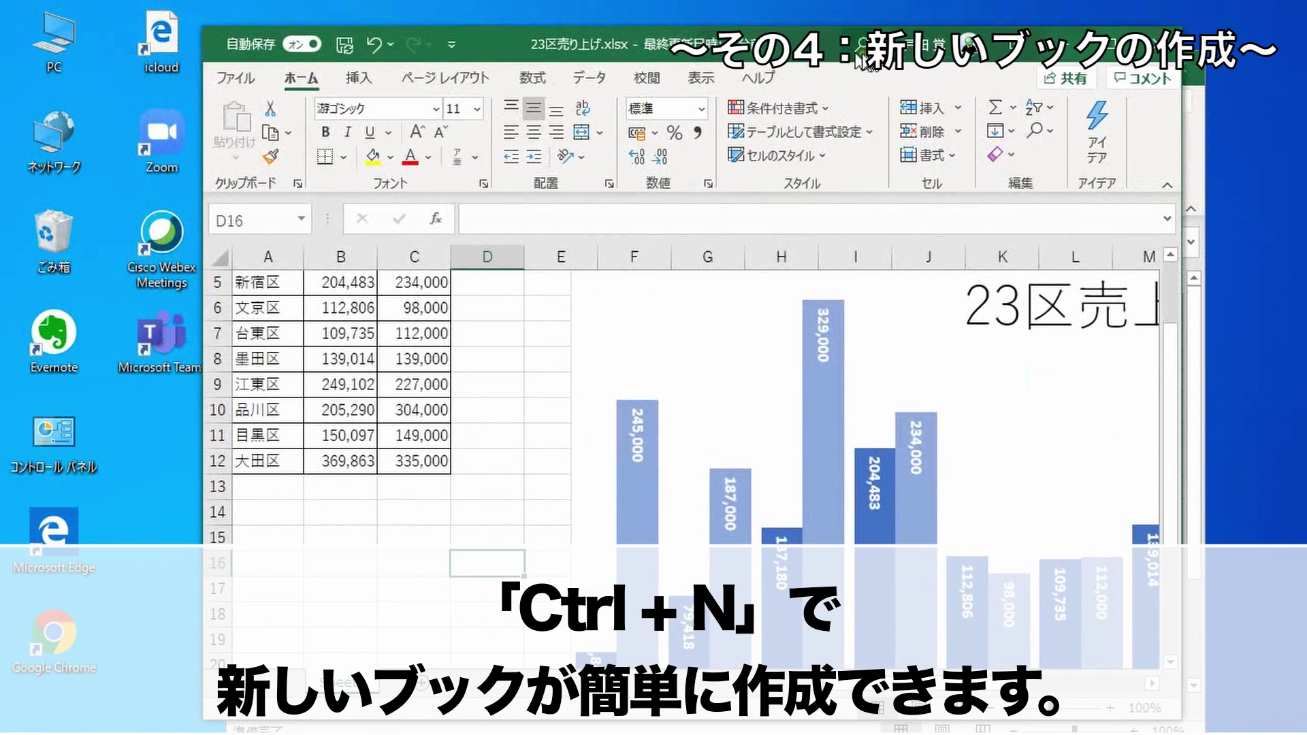
{"action": "left_click_drag", "start_coordinate": [860, 42], "coordinate": [637, 144]}
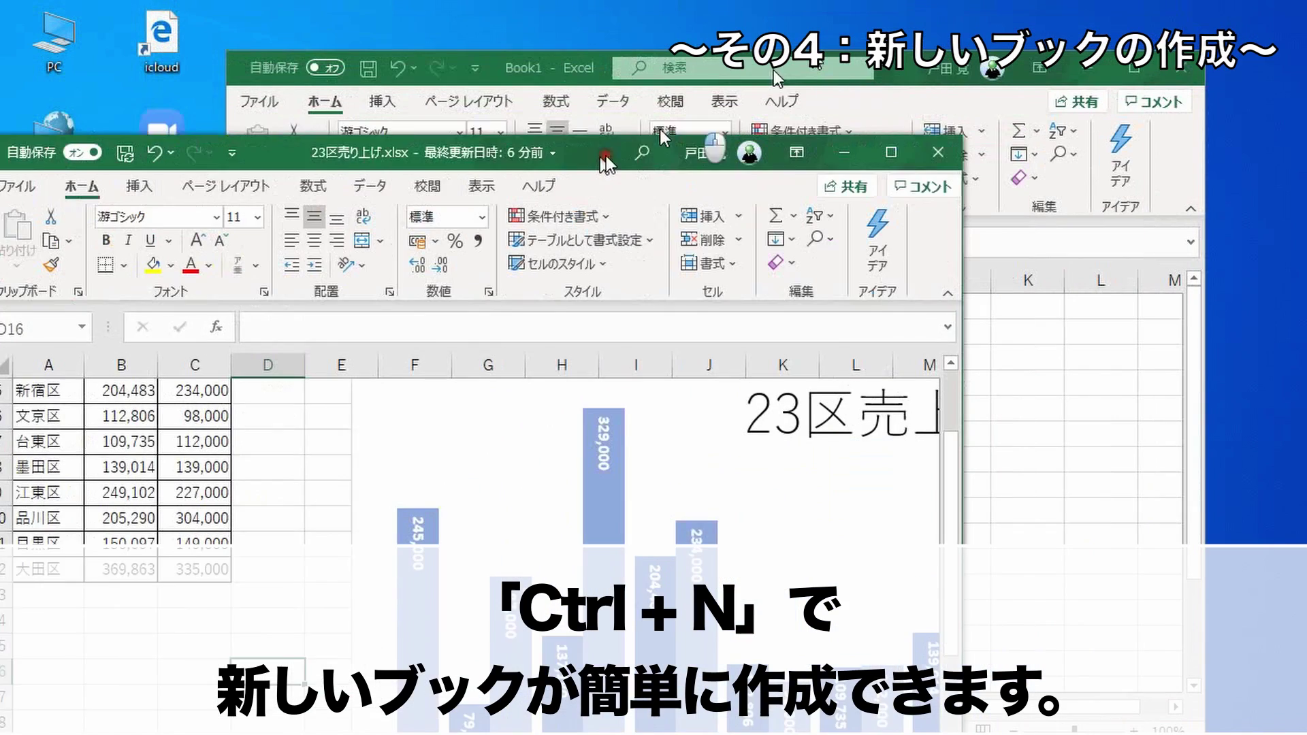
{"action": "left_click", "coordinate": [920, 115]}
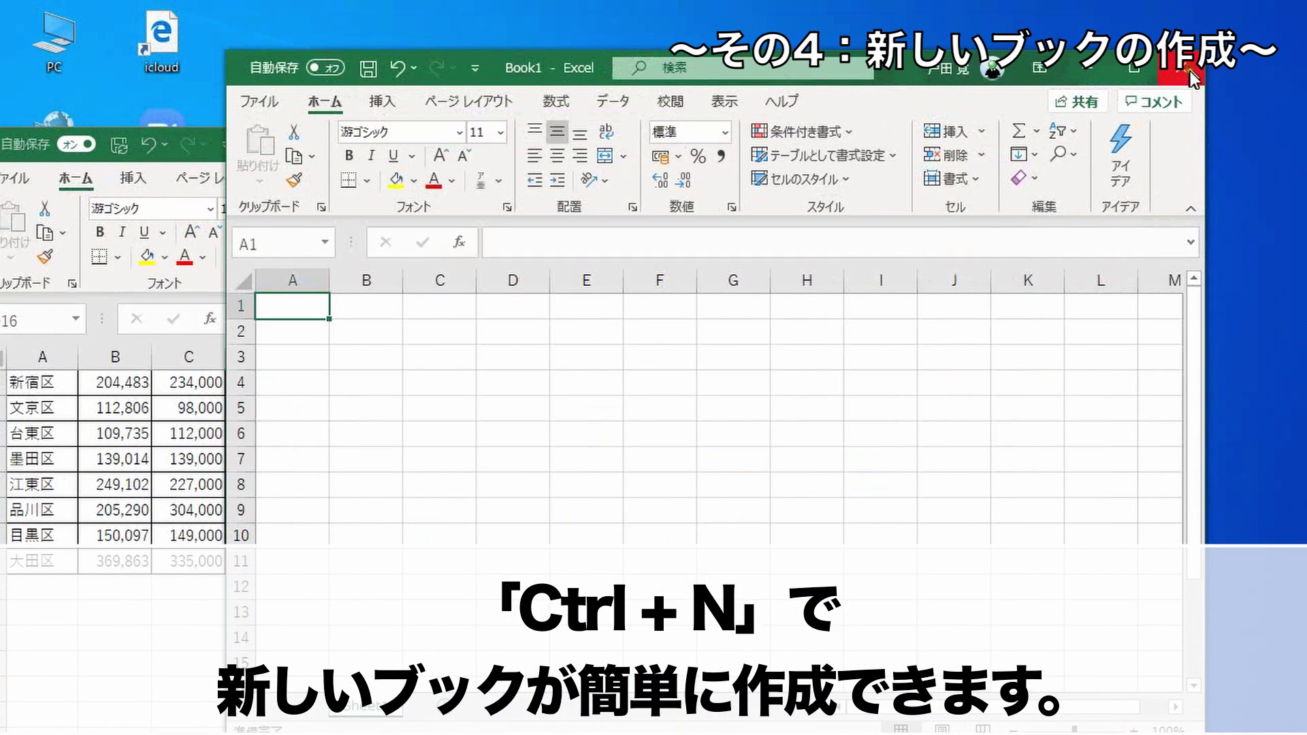
{"action": "left_click", "coordinate": [1189, 68]}
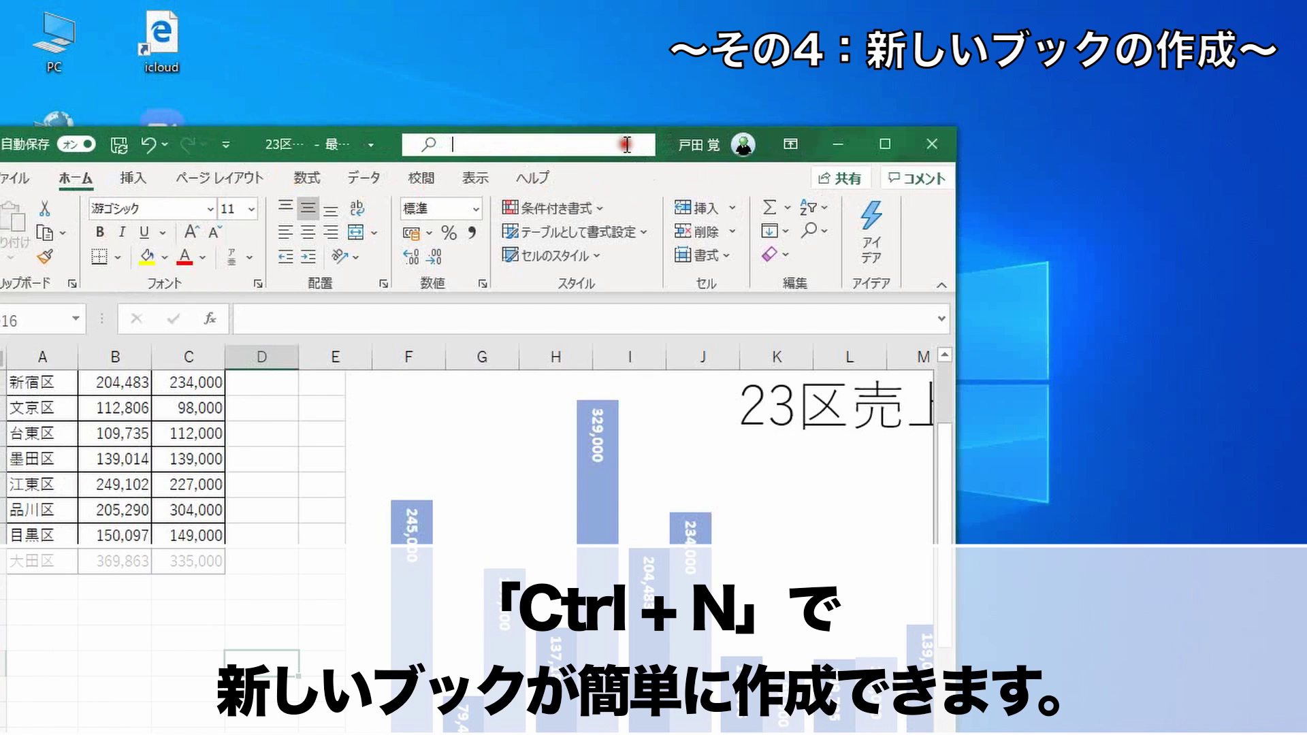
{"action": "left_click_drag", "start_coordinate": [682, 137], "coordinate": [934, 32]}
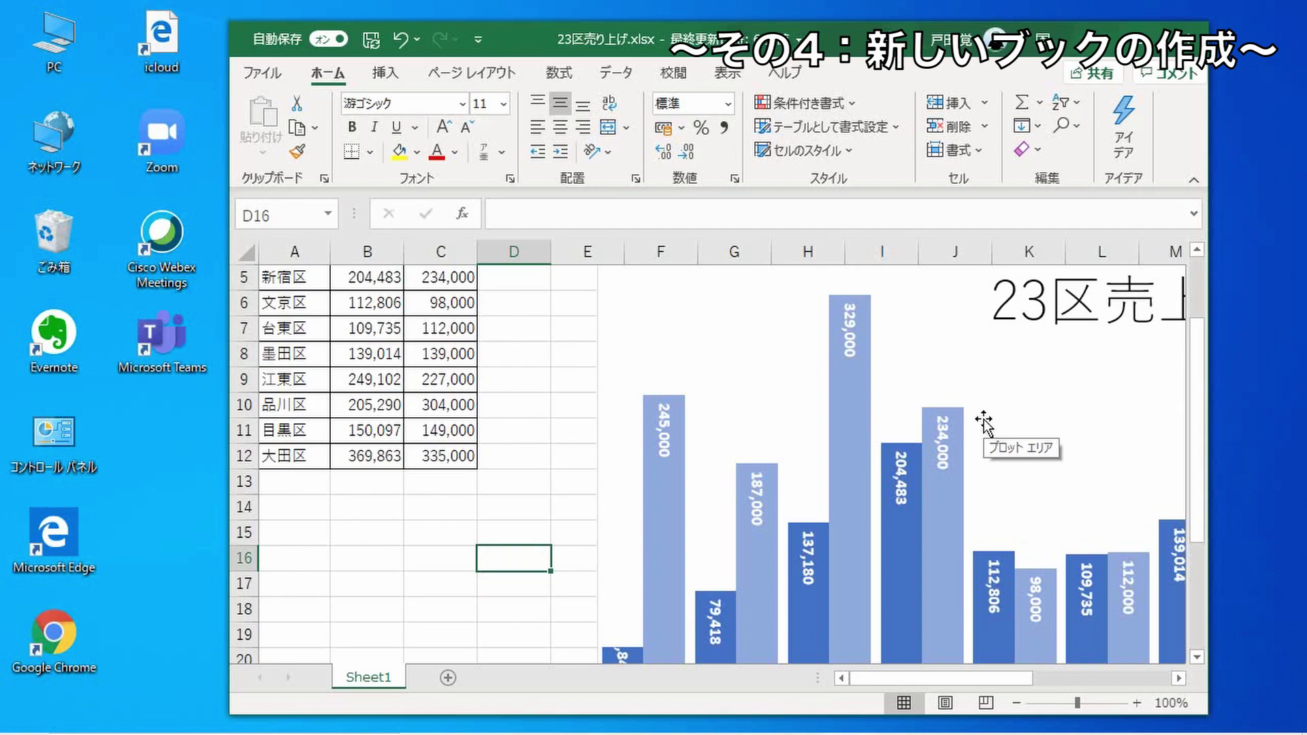
{"action": "key", "text": "ctrl+n"}
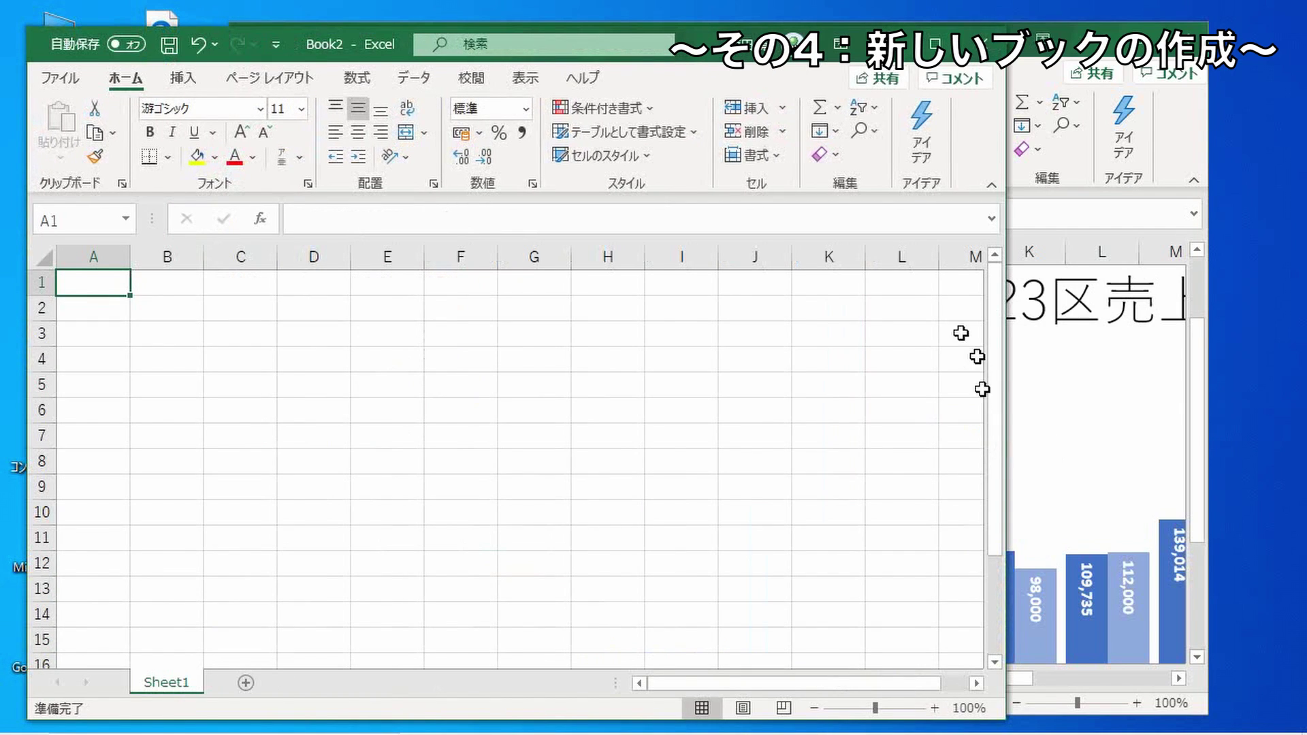
{"action": "mouse_move", "coordinate": [704, 51]}
{"action": "left_mouse_down"}
{"action": "mouse_move", "coordinate": [885, 128]}
{"action": "mouse_move", "coordinate": [854, 67]}
{"action": "left_mouse_up"}
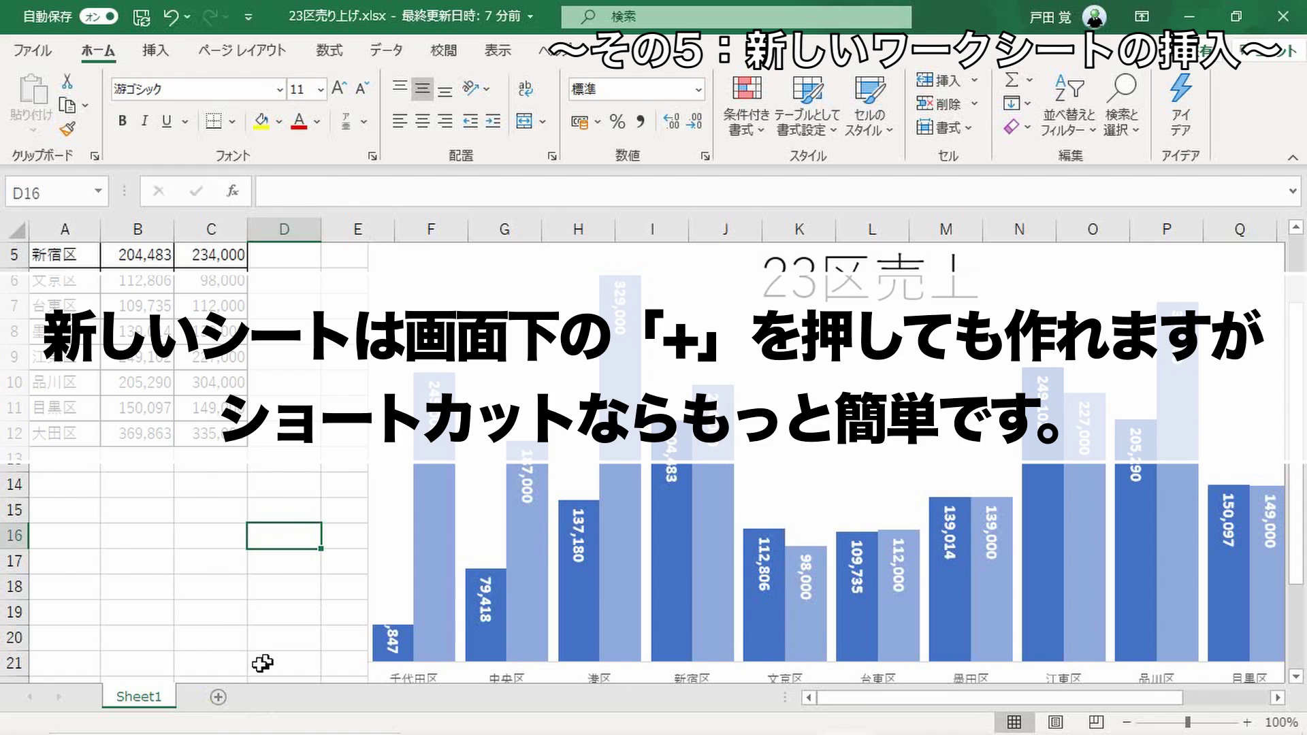
- Add and delete Sheet2, then insert Sheet3 through Sheet7 with Shift+F11
{"action": "left_click", "coordinate": [217, 697]}
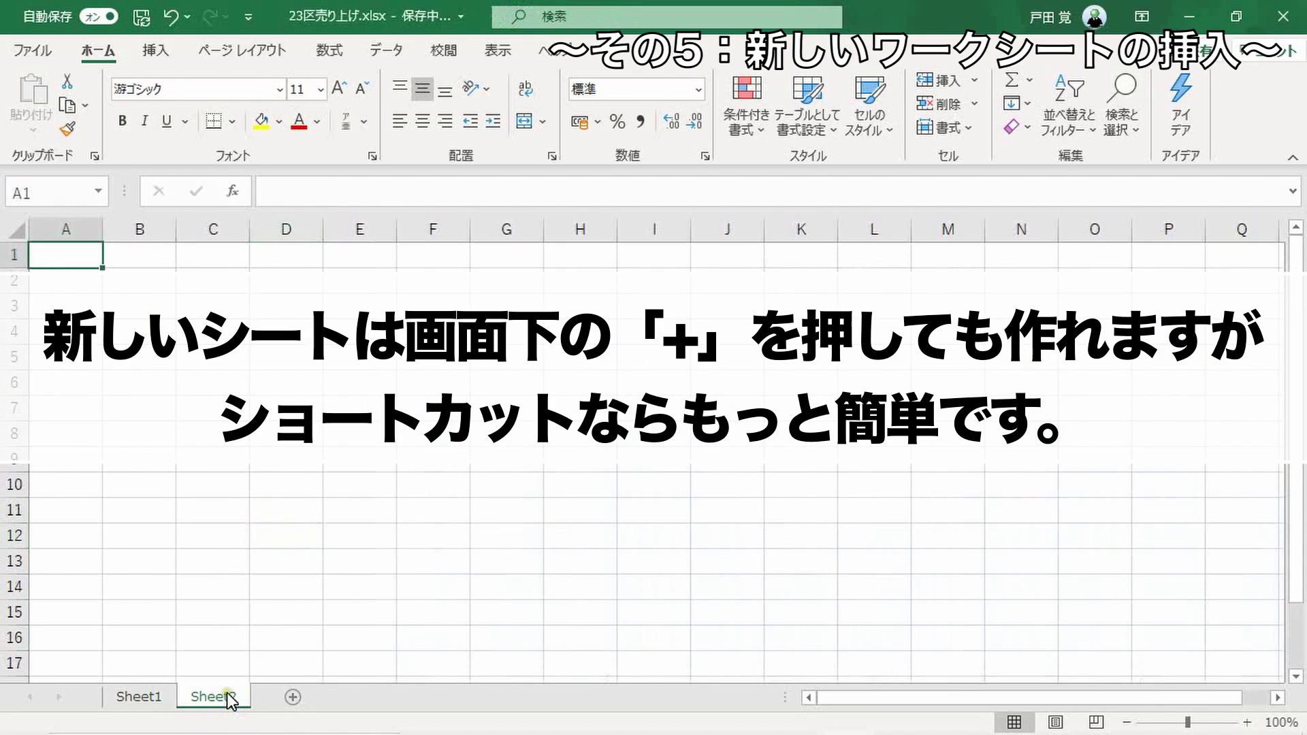
{"action": "right_click", "coordinate": [217, 698]}
{"action": "left_click", "coordinate": [320, 450]}
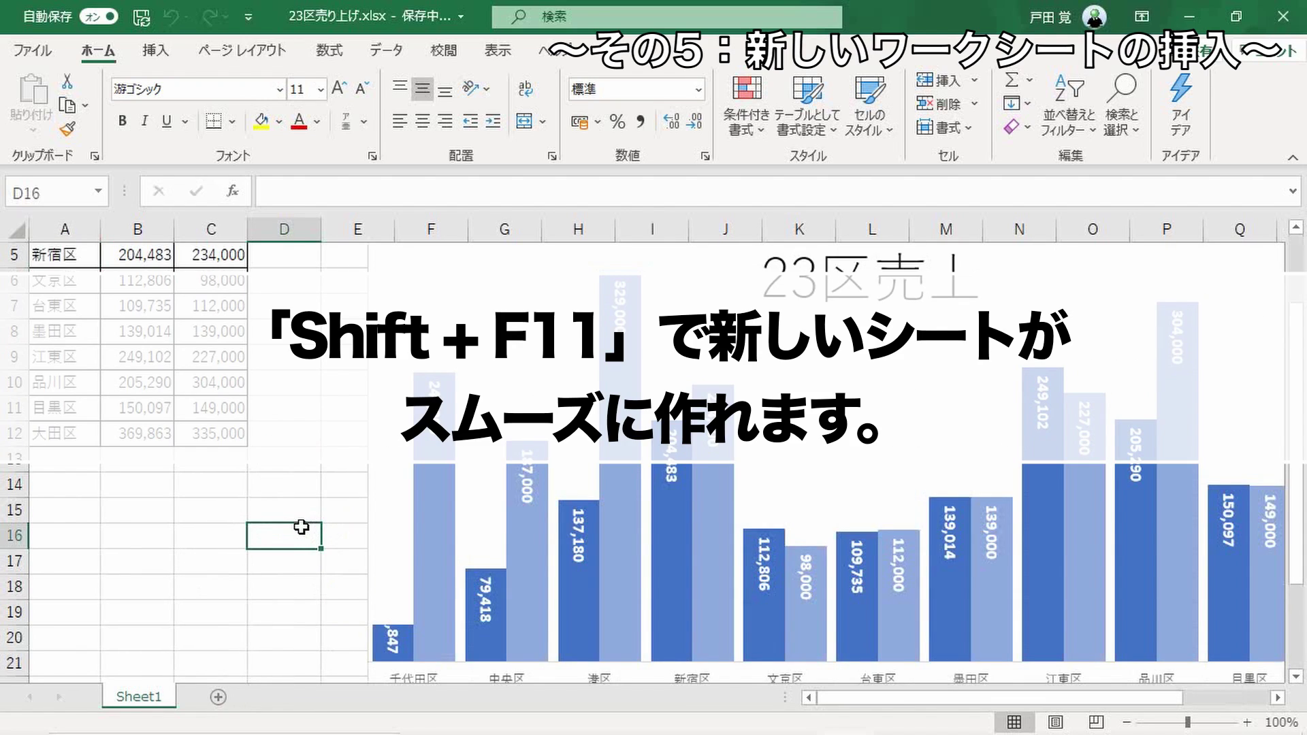
{"action": "key", "text": "shift+F11"}
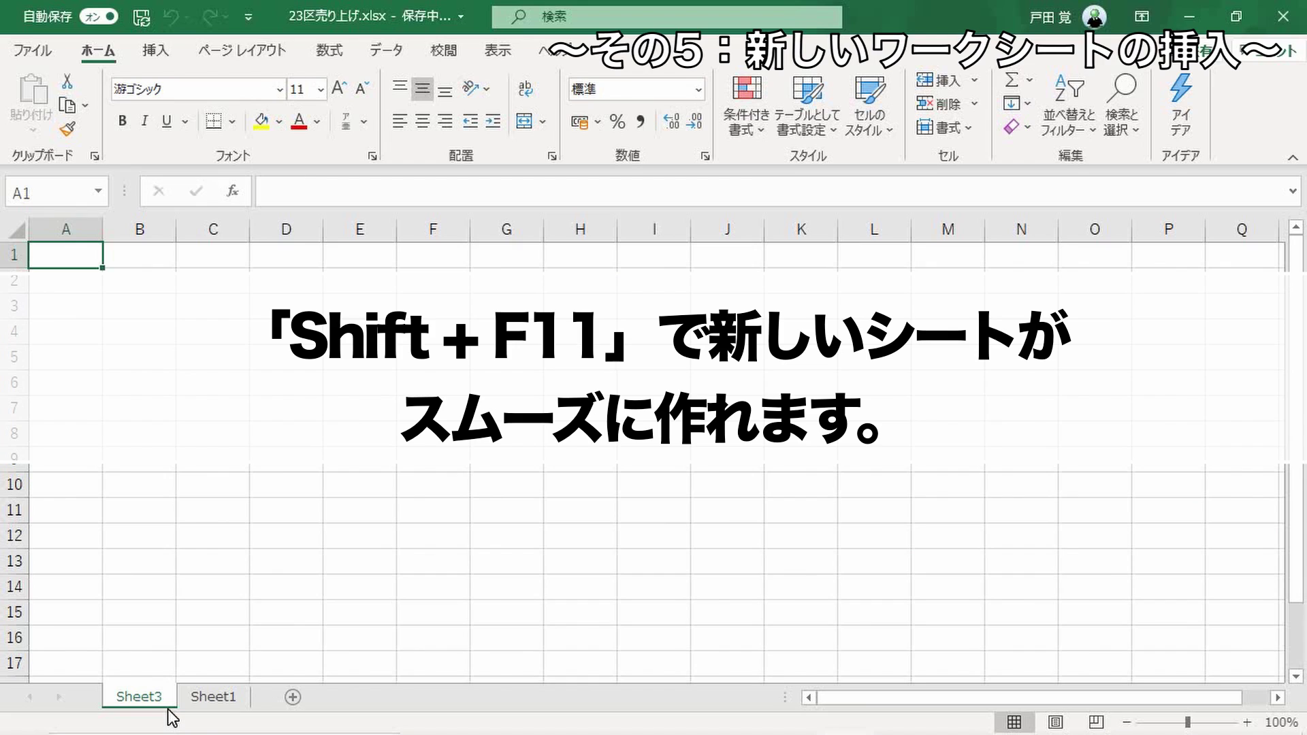
{"action": "key", "text": "shift+F11"}
{"action": "key", "text": "shift+F11"}
{"action": "key", "text": "shift+F11"}
{"action": "key", "text": "shift+F11"}
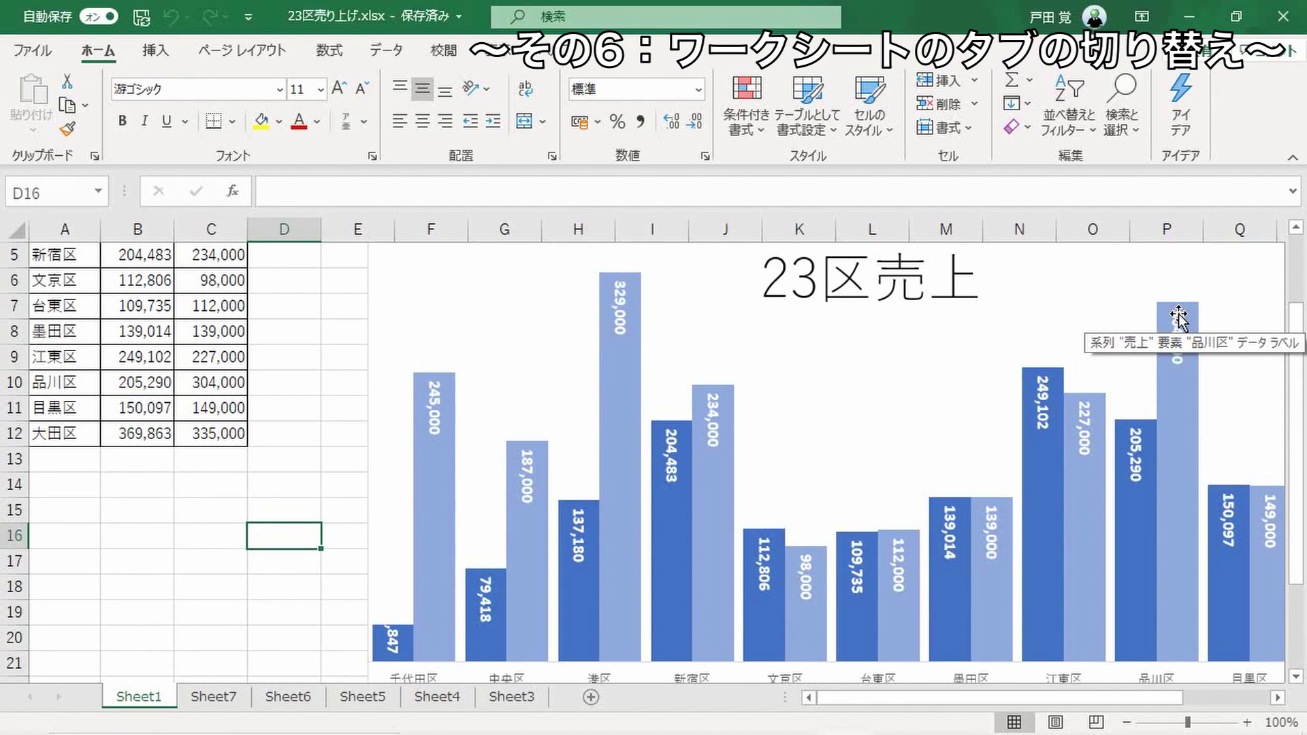
- Switch to the Sheet7 and Sheet6 tabs, then cycle back to Sheet1 with Ctrl+PageUp/PageDown
{"action": "left_click", "coordinate": [215, 697]}
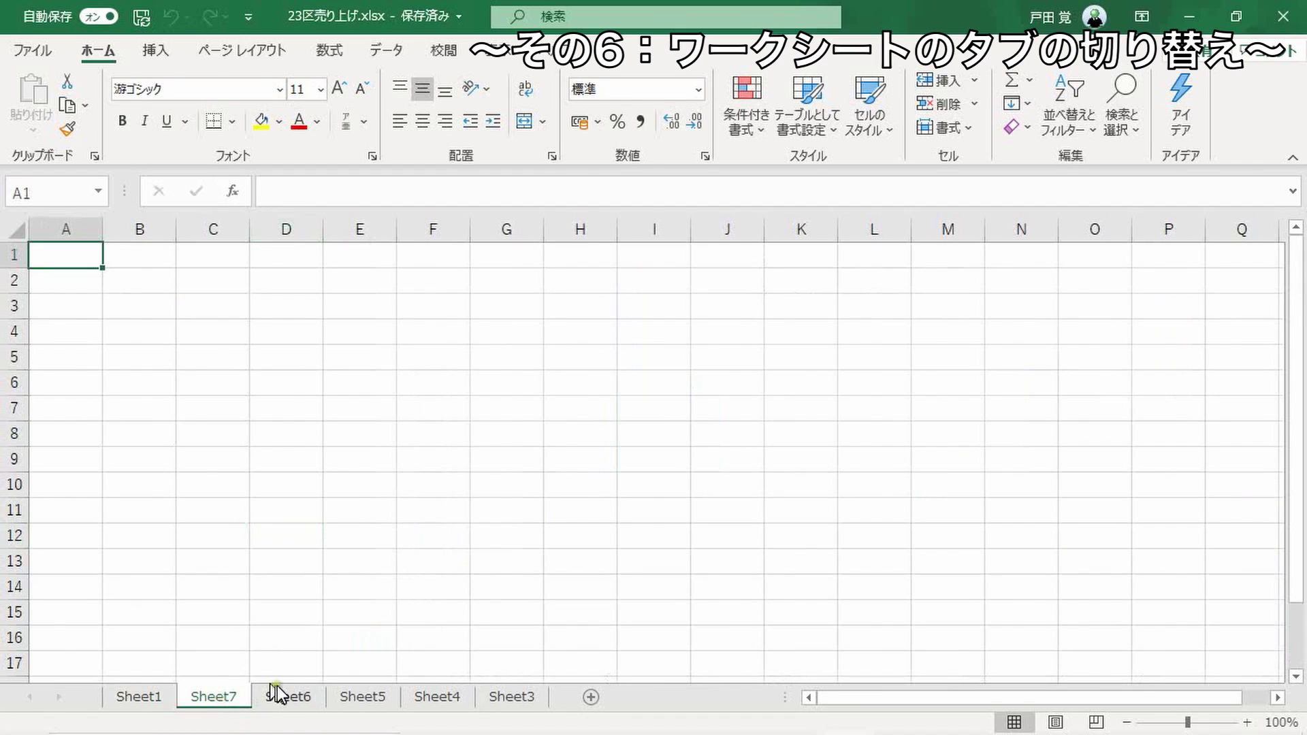
{"action": "left_click", "coordinate": [284, 697]}
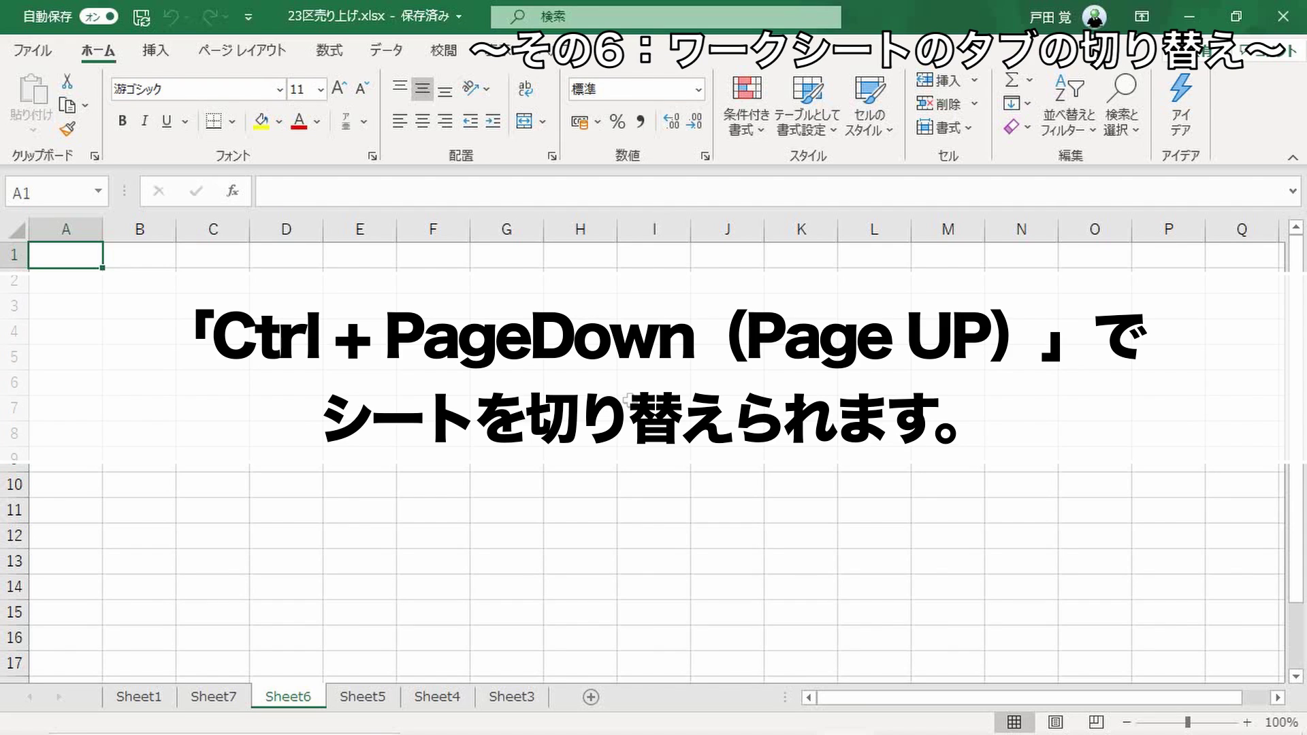
{"action": "key", "text": "ctrl+Page_Up"}
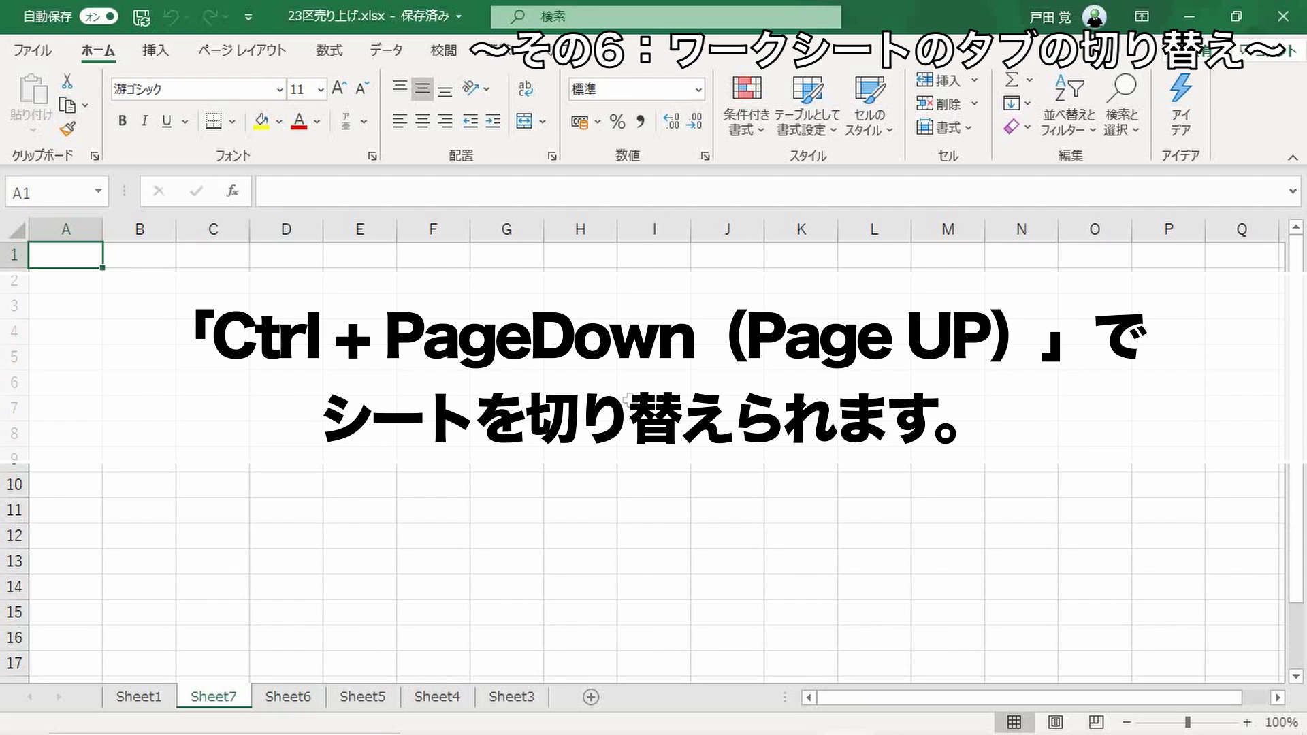
{"action": "key", "text": "ctrl+Page_Down"}
{"action": "key", "text": "ctrl+Page_Down"}
{"action": "key", "text": "ctrl+Page_Down"}
{"action": "key", "text": "ctrl+Page_Up"}
{"action": "key", "text": "ctrl+Page_Up"}
{"action": "key", "text": "ctrl+Page_Up"}
{"action": "key", "text": "ctrl+Page_Up"}
{"action": "key", "text": "ctrl+Page_Down"}
{"action": "key", "text": "ctrl+Page_Down"}
{"action": "key", "text": "ctrl+Page_Down"}
{"action": "key", "text": "ctrl+Page_Up"}
{"action": "key", "text": "ctrl+Page_Up"}
{"action": "key", "text": "ctrl+Page_Up"}
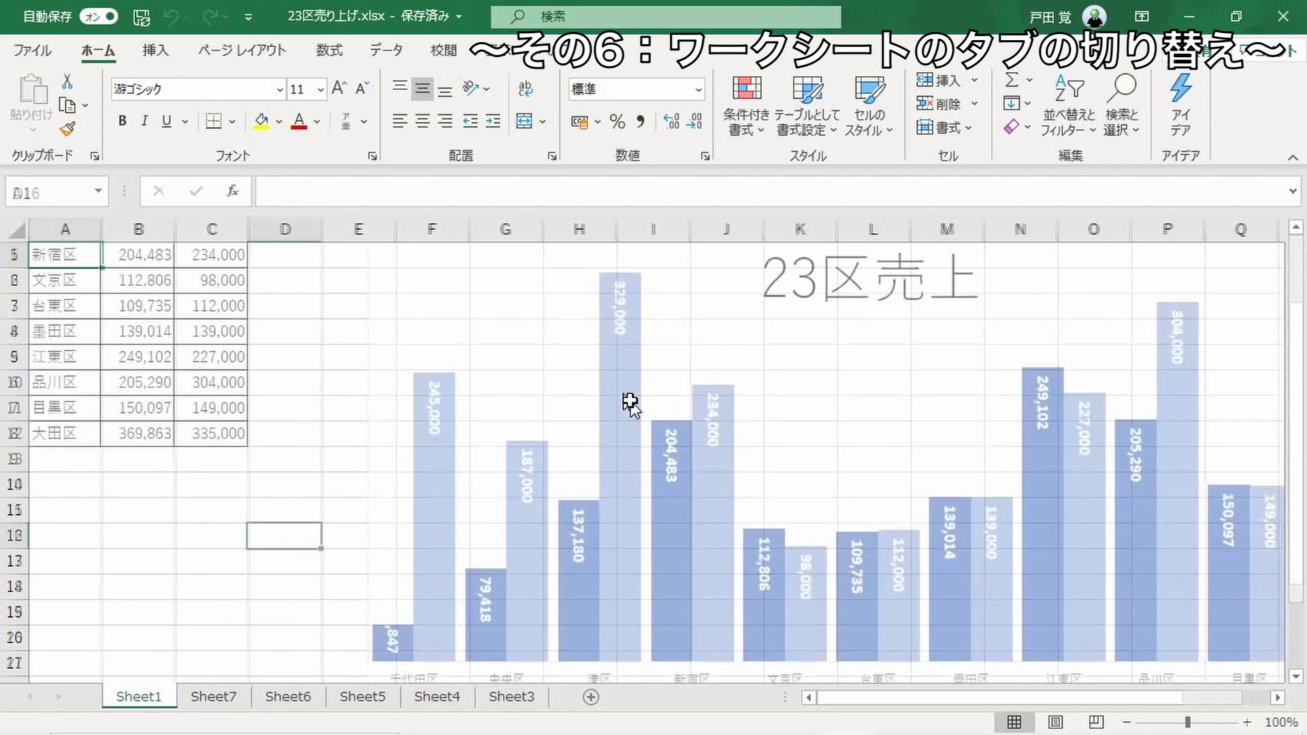
{"action": "key", "text": "ctrl+Page_Down"}
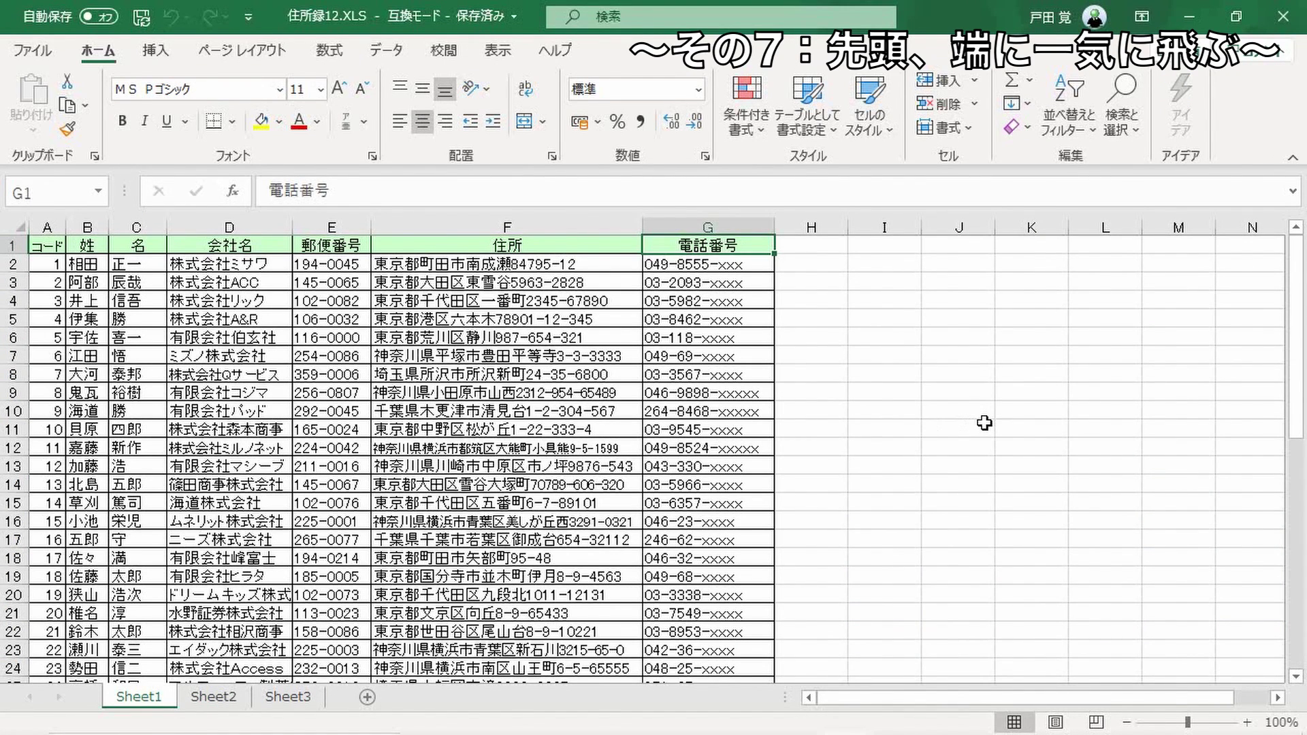
{"action": "mouse_move", "coordinate": [1294, 296]}
{"action": "left_mouse_down"}
{"action": "mouse_move", "coordinate": [1302, 429]}
{"action": "mouse_move", "coordinate": [1251, 242]}
{"action": "left_mouse_up"}
{"action": "left_click_drag", "start_coordinate": [1293, 258], "coordinate": [1293, 198]}
{"action": "left_click", "coordinate": [46, 243]}
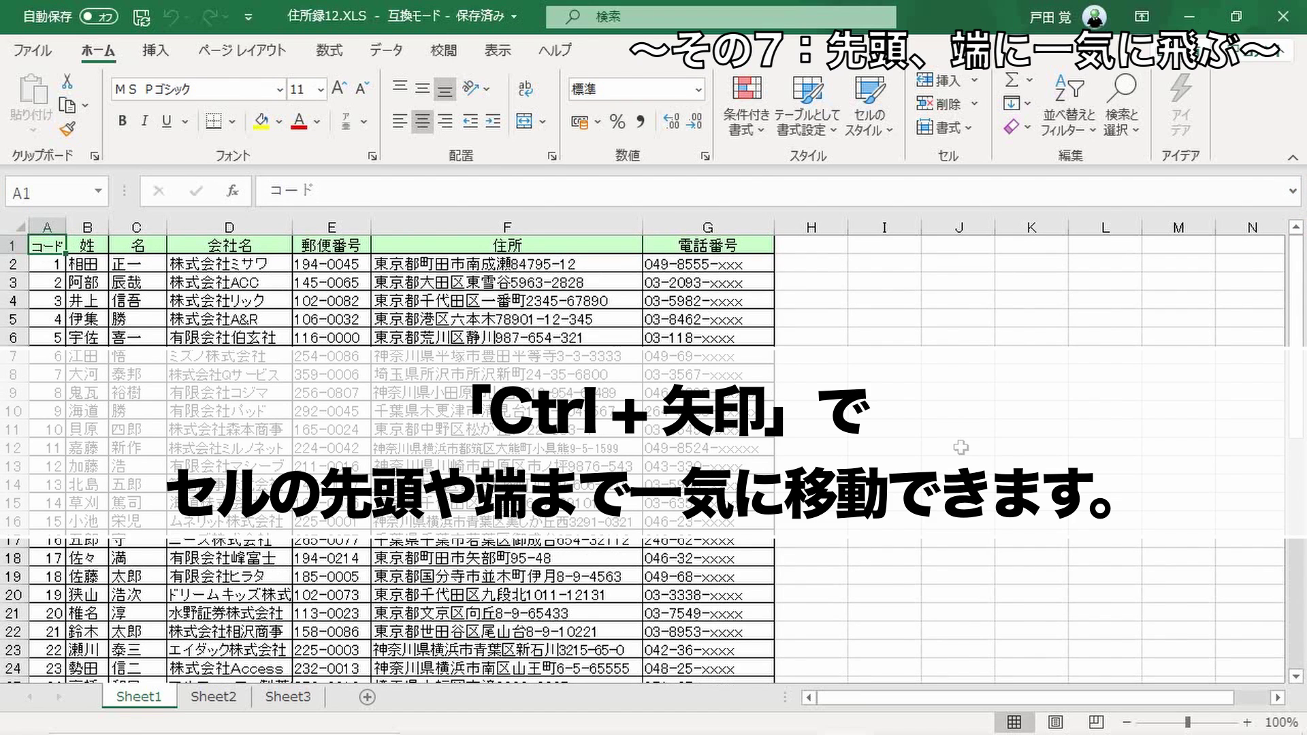
{"action": "key", "text": "ctrl+Down"}
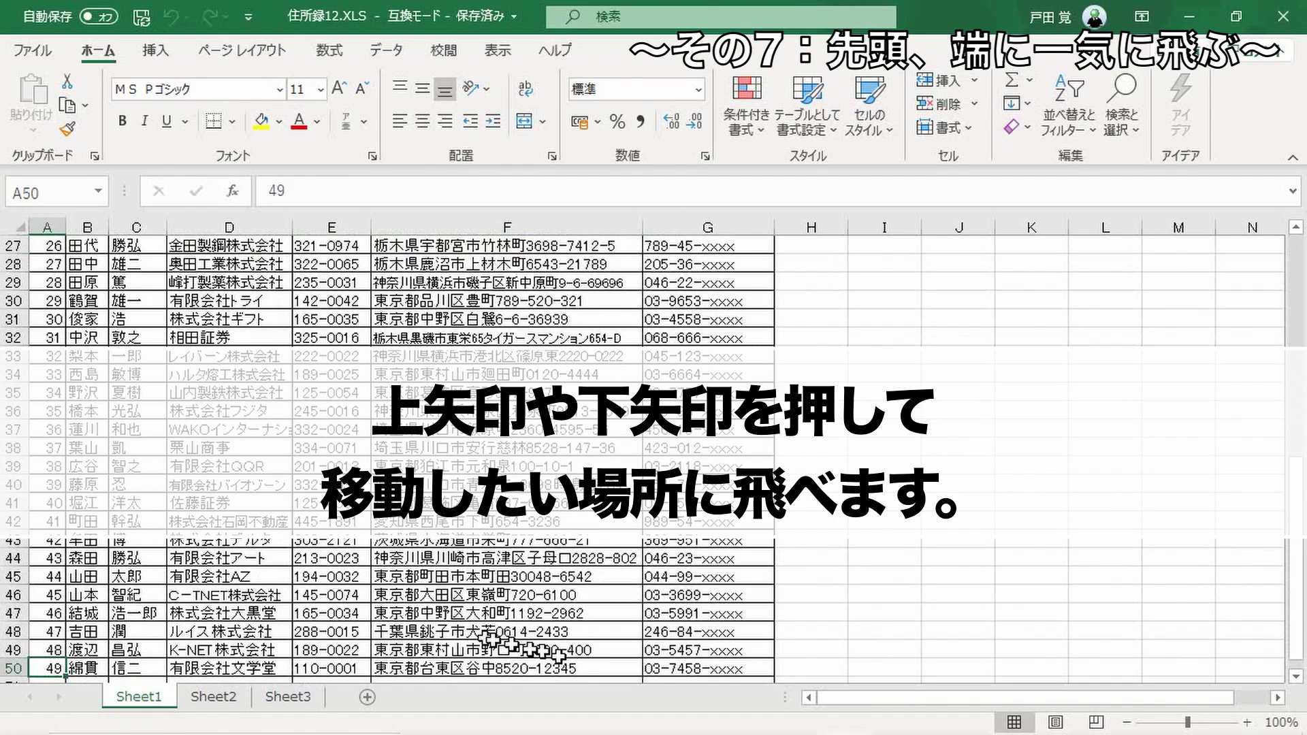
{"action": "left_click", "coordinate": [684, 672]}
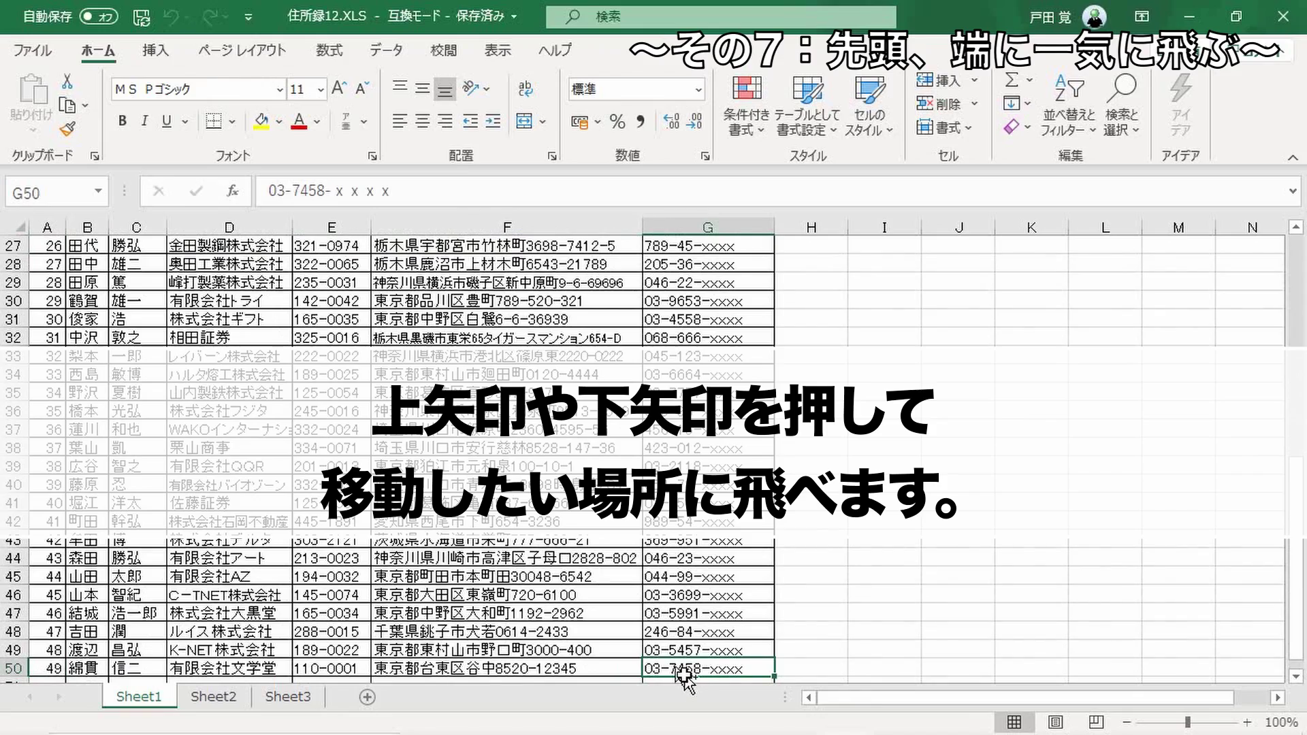
{"action": "key", "text": "ctrl+Up"}
{"action": "key", "text": "ctrl+Left"}
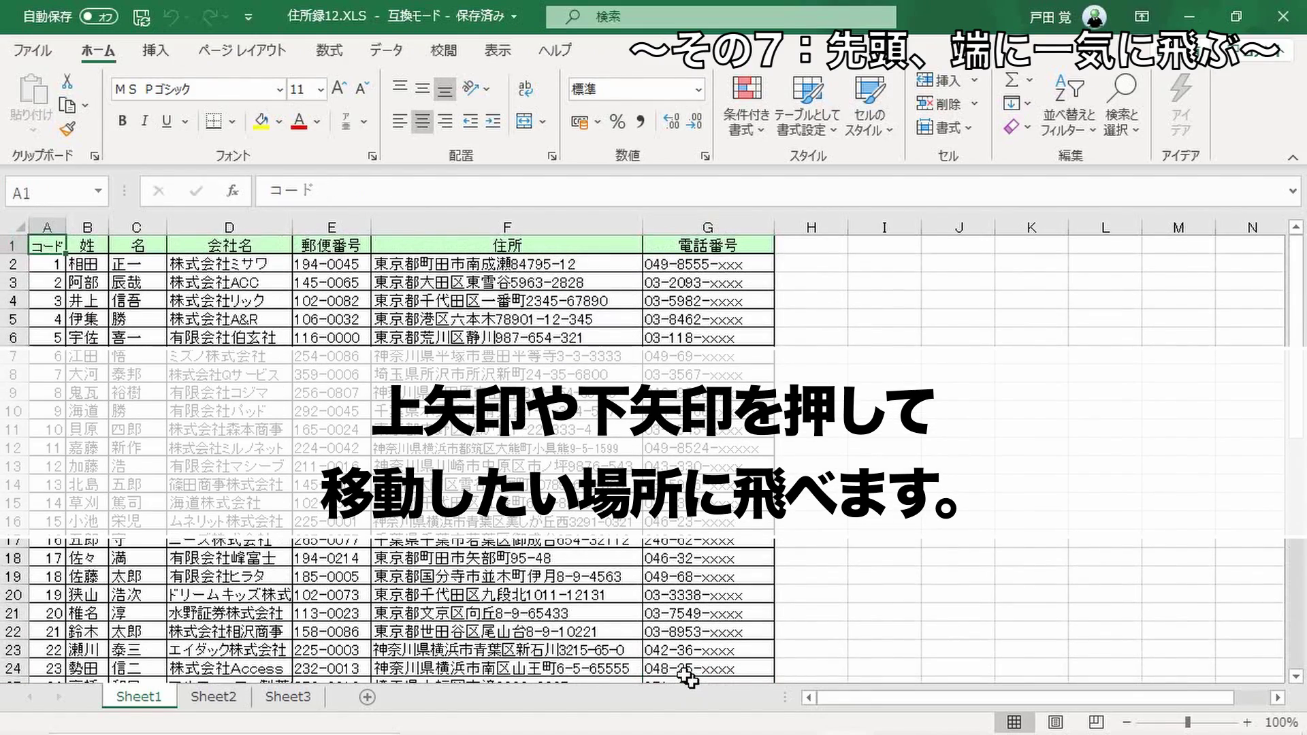
{"action": "key", "text": "ctrl+Down"}
{"action": "left_click", "coordinate": [687, 670]}
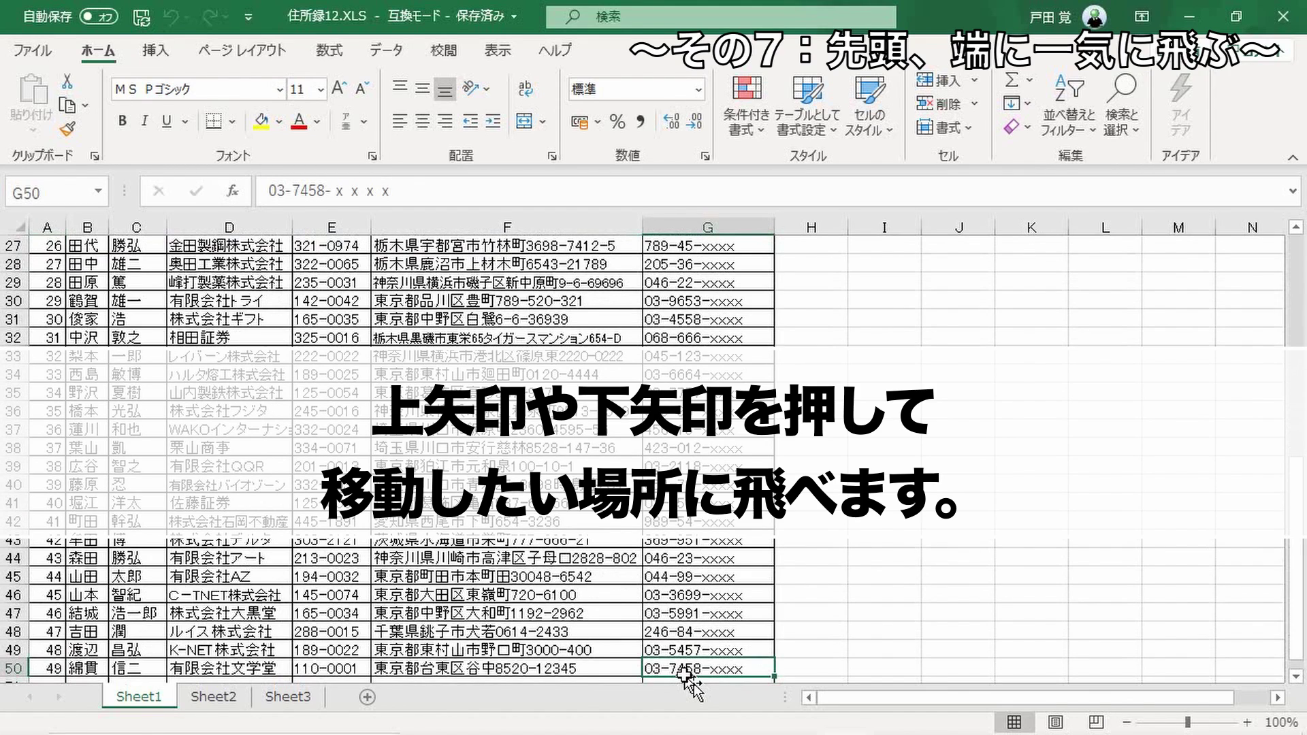
{"action": "key", "text": "ctrl+Up"}
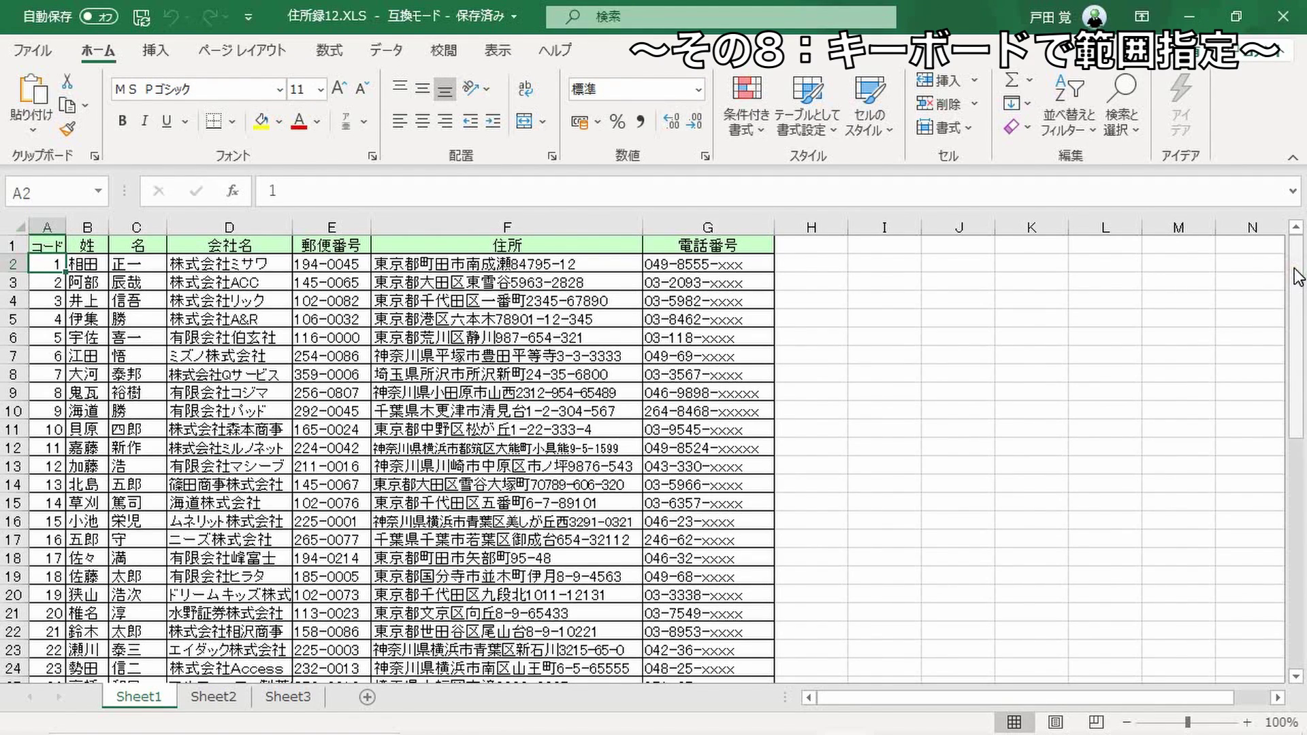
{"action": "key", "text": "Right"}
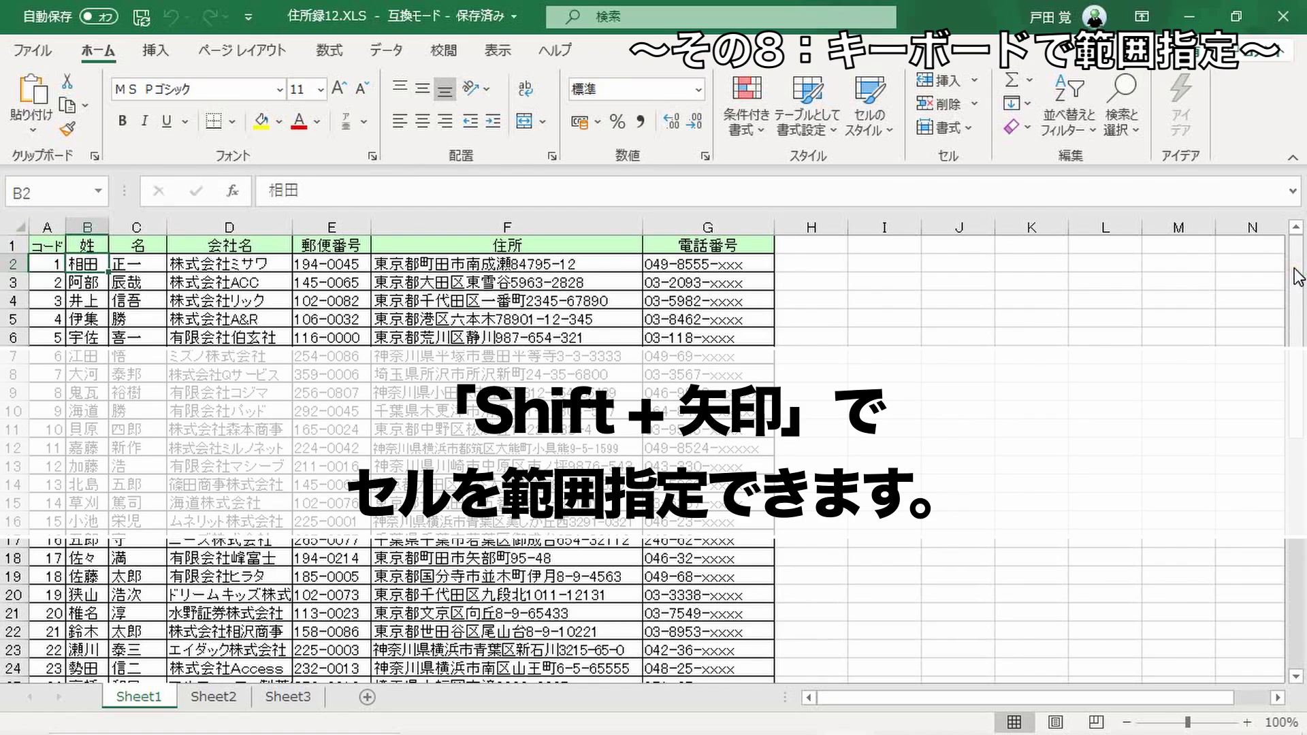
{"action": "key", "text": "Right"}
{"action": "key", "text": "Right"}
{"action": "key", "text": "Right"}
{"action": "key", "text": "Right"}
{"action": "key", "text": "Right"}
{"action": "key", "text": "Right"}
{"action": "key", "text": "Right"}
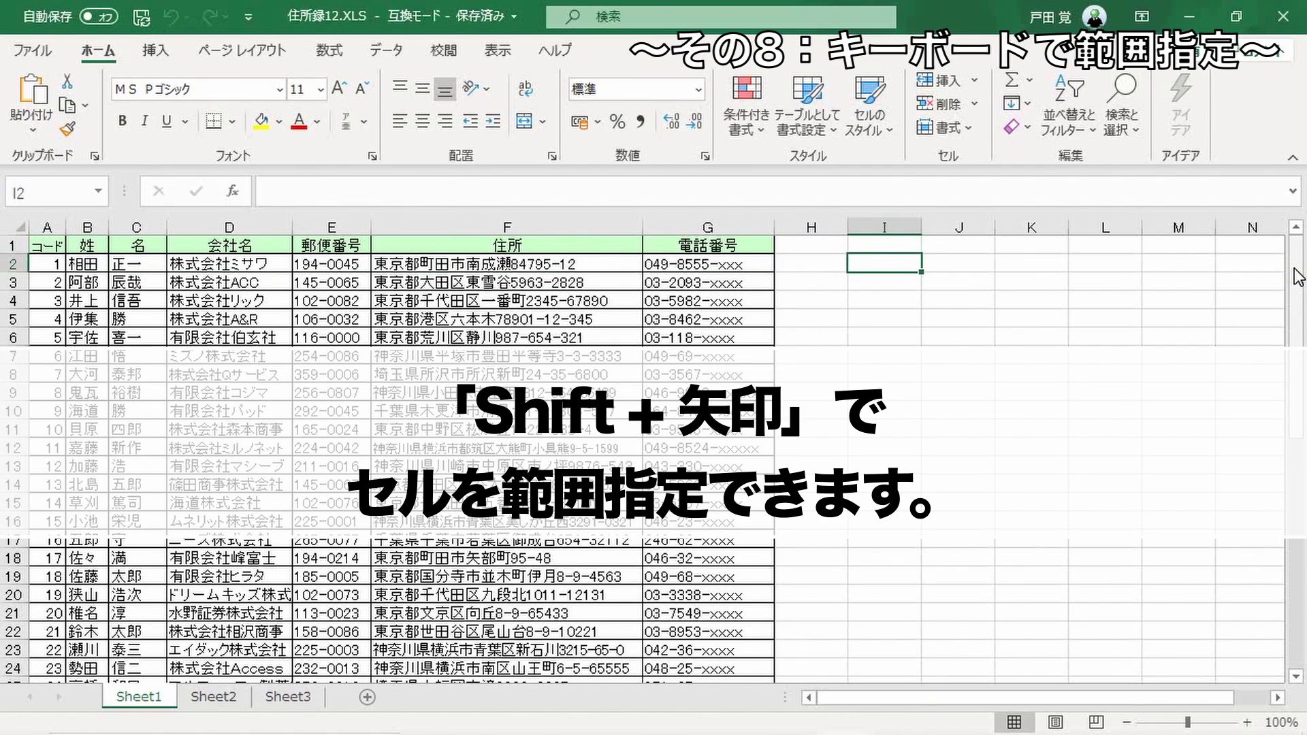
{"action": "key", "text": "Left"}
{"action": "key", "text": "Up"}
{"action": "key", "text": "Down"}
{"action": "key", "text": "Right"}
{"action": "key", "text": "shift+Right"}
{"action": "key", "text": "shift+Right"}
{"action": "key", "text": "shift+Right"}
{"action": "key", "text": "shift+Down"}
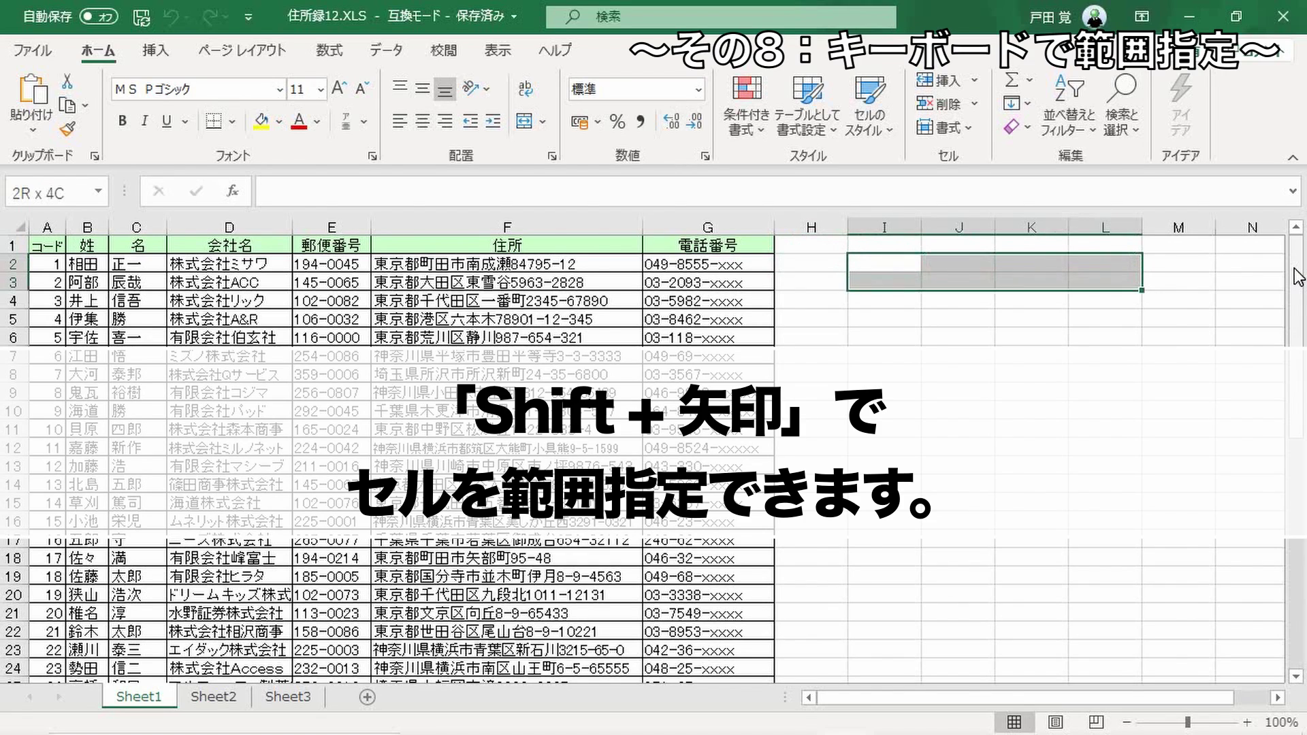
{"action": "key", "text": "shift+Down"}
{"action": "key", "text": "shift+Down"}
{"action": "key", "text": "shift+Down"}
{"action": "key", "text": "shift+Down"}
{"action": "key", "text": "shift+Down"}
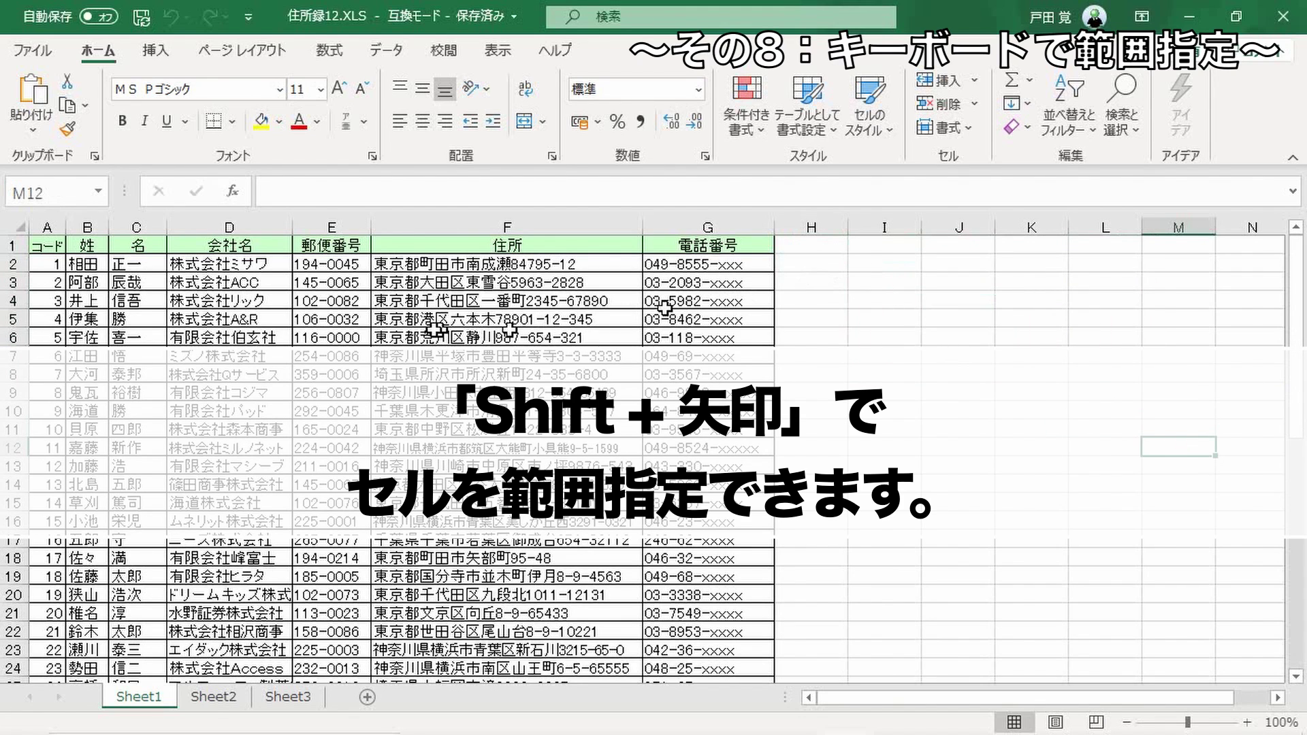
{"action": "mouse_move", "coordinate": [51, 249]}
{"action": "left_mouse_down"}
{"action": "mouse_move", "coordinate": [606, 640]}
{"action": "mouse_move", "coordinate": [660, 647]}
{"action": "left_mouse_up"}
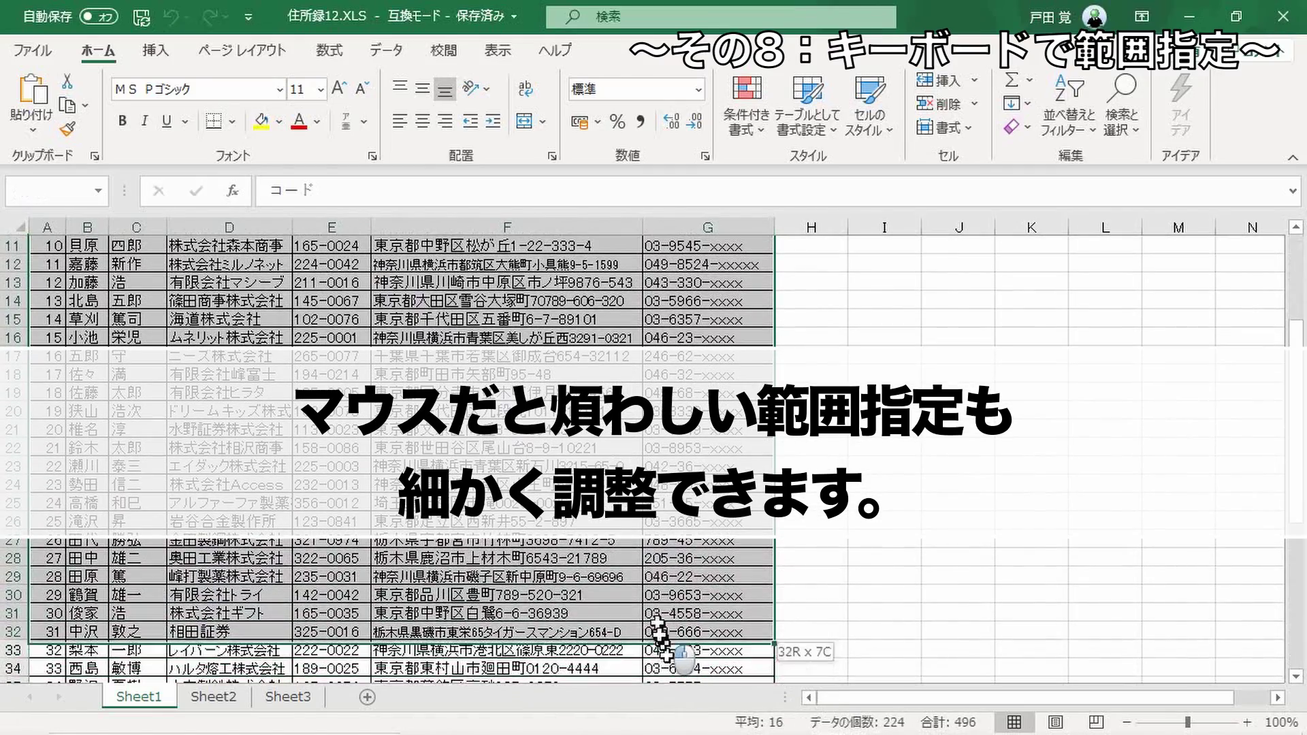
{"action": "left_click", "coordinate": [738, 468]}
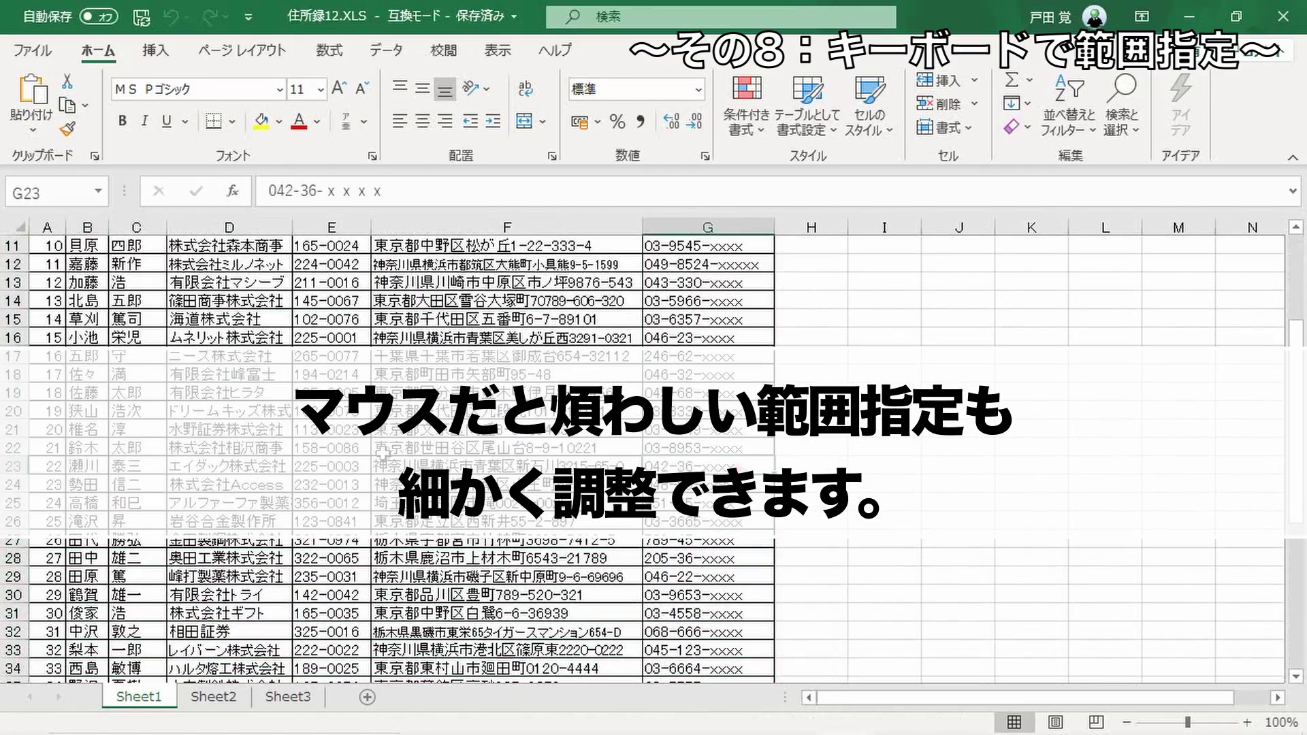
{"action": "scroll", "coordinate": [381, 452], "scroll_direction": "up", "scroll_amount": 4}
{"action": "left_click", "coordinate": [48, 246]}
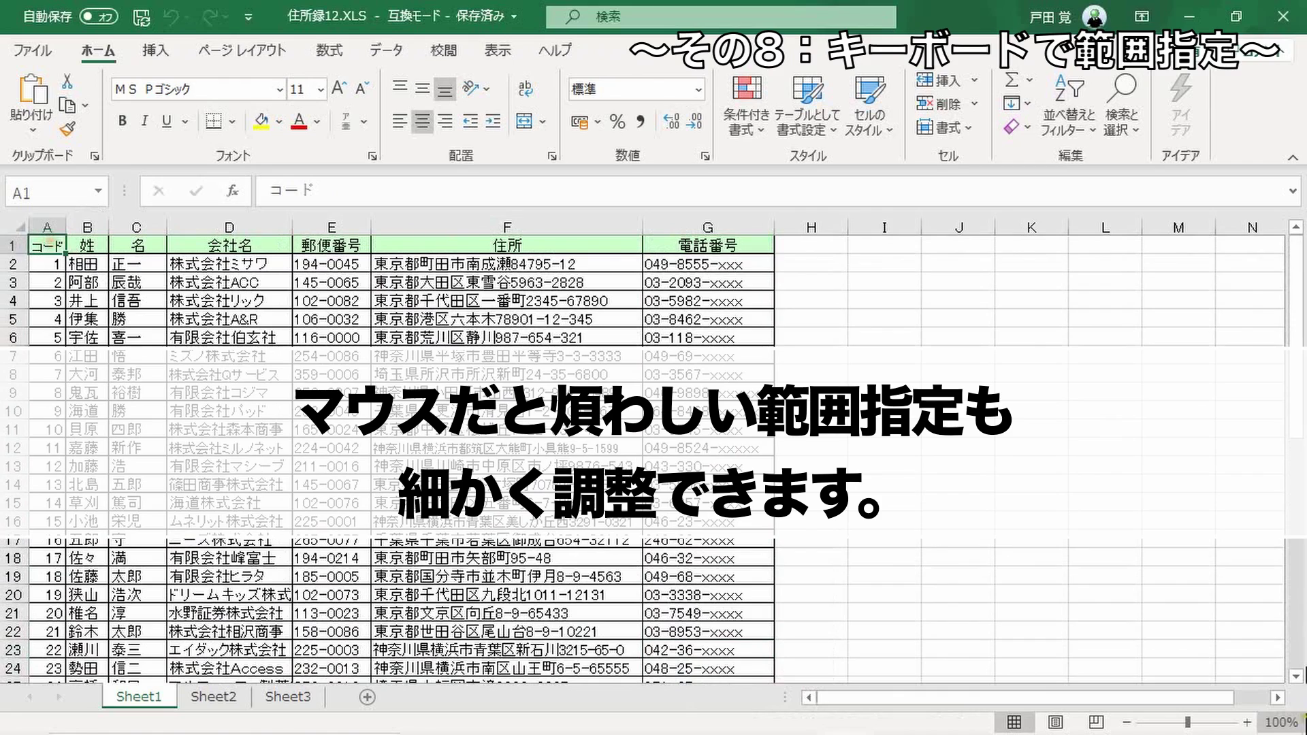
{"action": "key", "text": "shift+Down"}
{"action": "key", "text": "shift+Down"}
{"action": "key", "text": "shift+Down"}
{"action": "key", "text": "shift+Down"}
{"action": "key", "text": "shift+Down"}
{"action": "key", "text": "shift+Down"}
{"action": "key", "text": "shift+Down"}
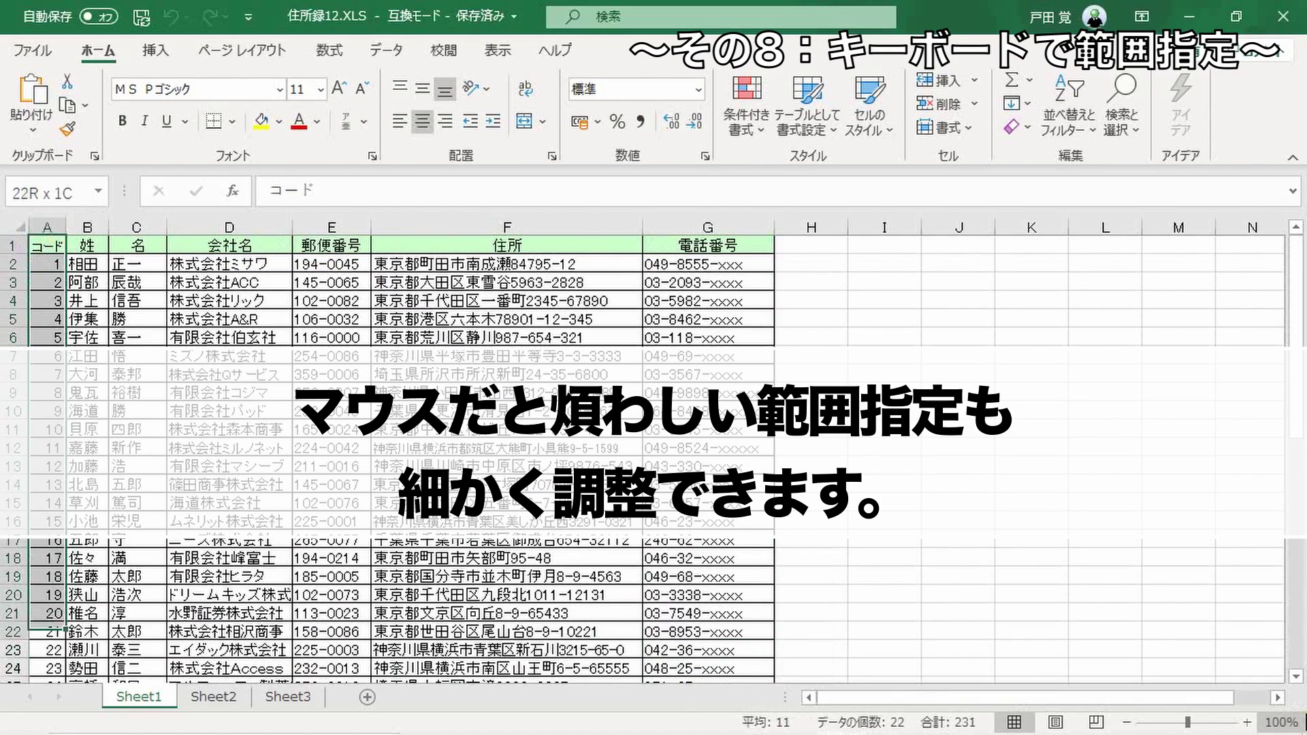
{"action": "key", "text": "shift+Down"}
{"action": "key", "text": "shift+Down"}
{"action": "key", "text": "shift+Down"}
{"action": "key", "text": "shift+Up"}
{"action": "key", "text": "shift+Up"}
{"action": "key", "text": "shift+Up"}
{"action": "key", "text": "shift+Up"}
{"action": "key", "text": "shift+Up"}
{"action": "key", "text": "shift+Up"}
{"action": "key", "text": "shift+Right"}
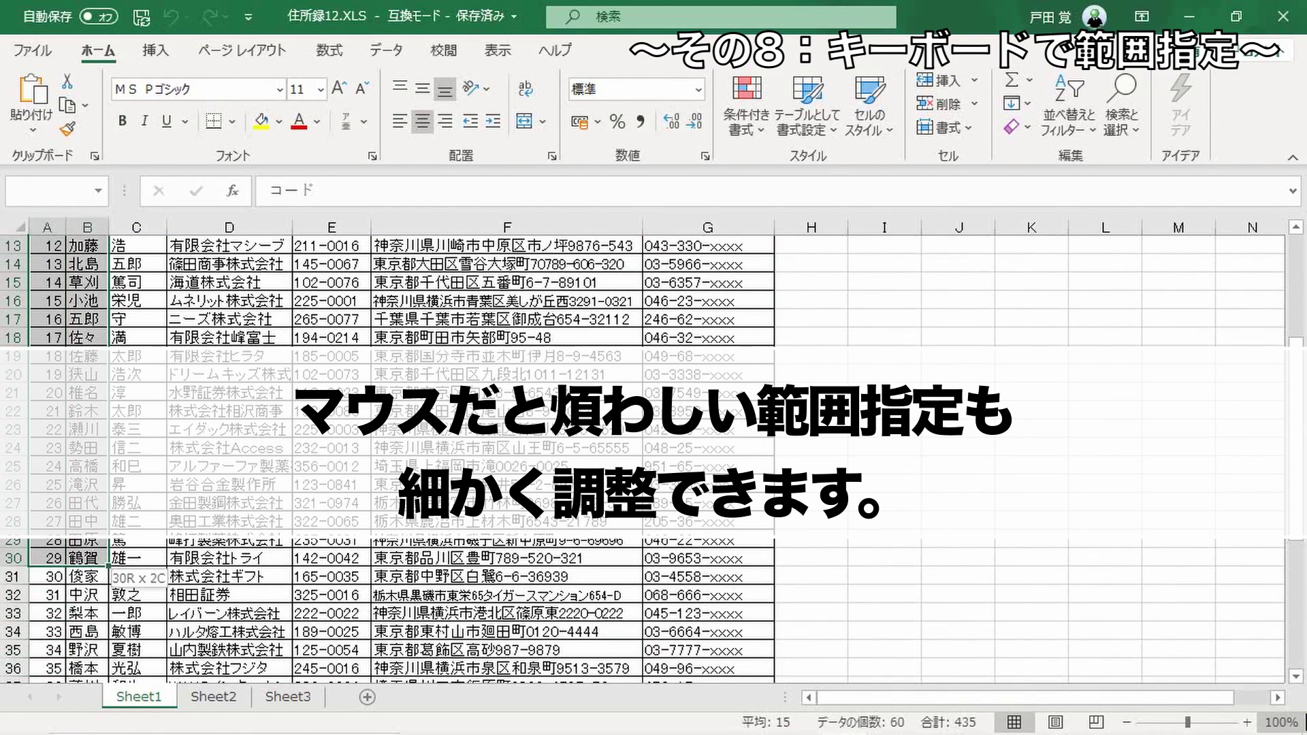
{"action": "key", "text": "shift+Right"}
{"action": "key", "text": "shift+Right"}
{"action": "key", "text": "shift+Right"}
{"action": "key", "text": "shift+Right"}
{"action": "key", "text": "shift+Right"}
{"action": "key", "text": "shift+Right"}
{"action": "key", "text": "shift+Left"}
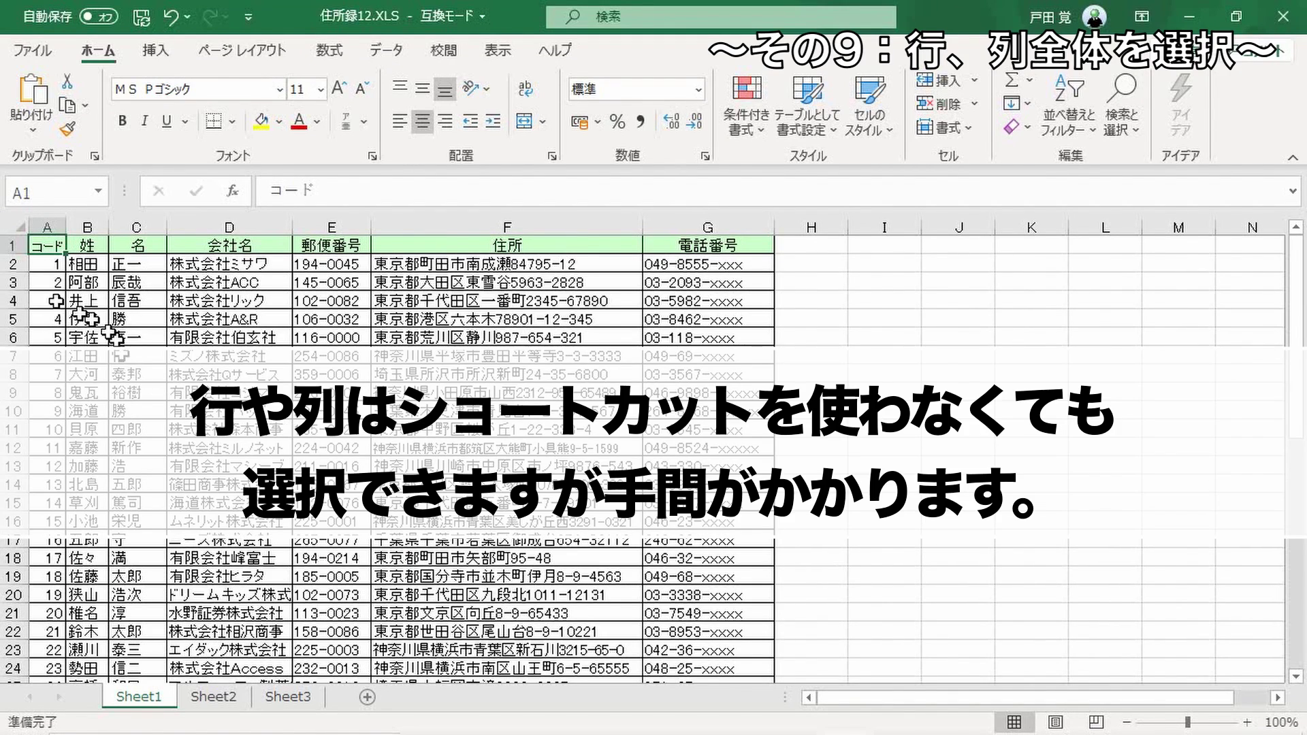
{"action": "left_click", "coordinate": [14, 282]}
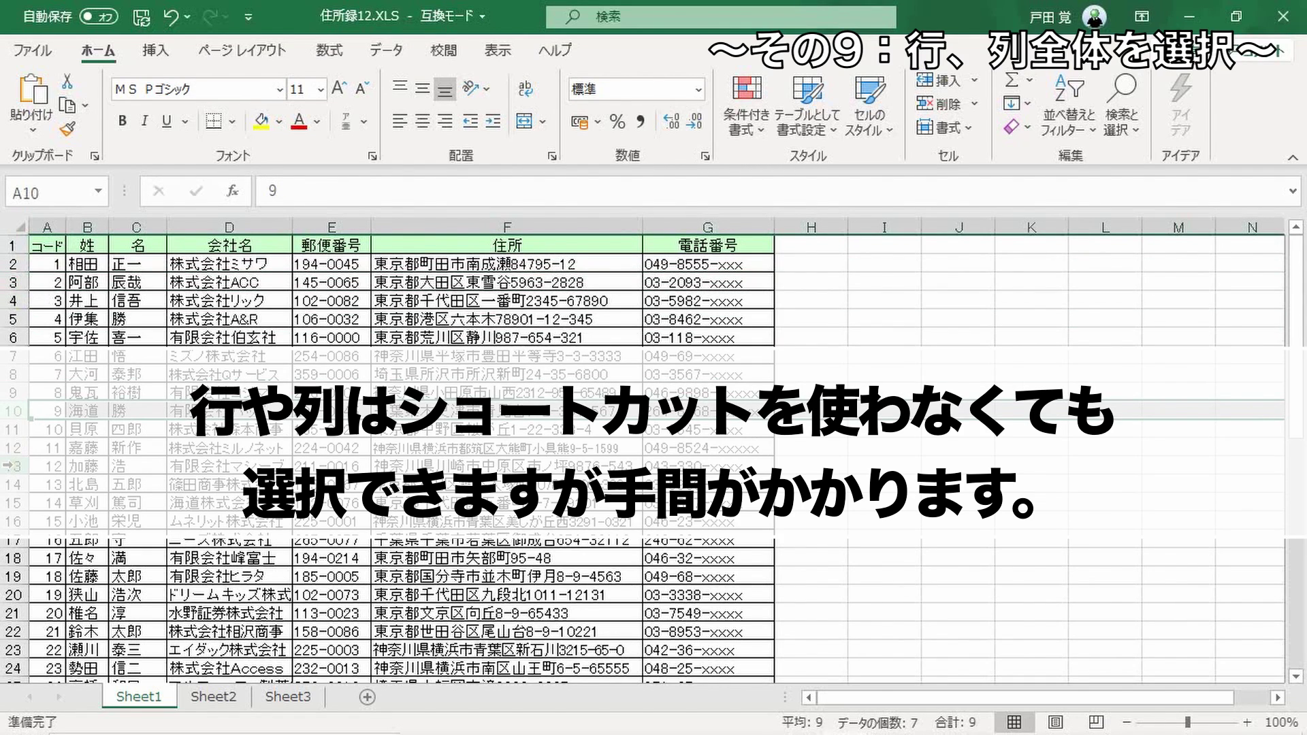
{"action": "left_click", "coordinate": [12, 466]}
{"action": "left_click", "coordinate": [252, 227]}
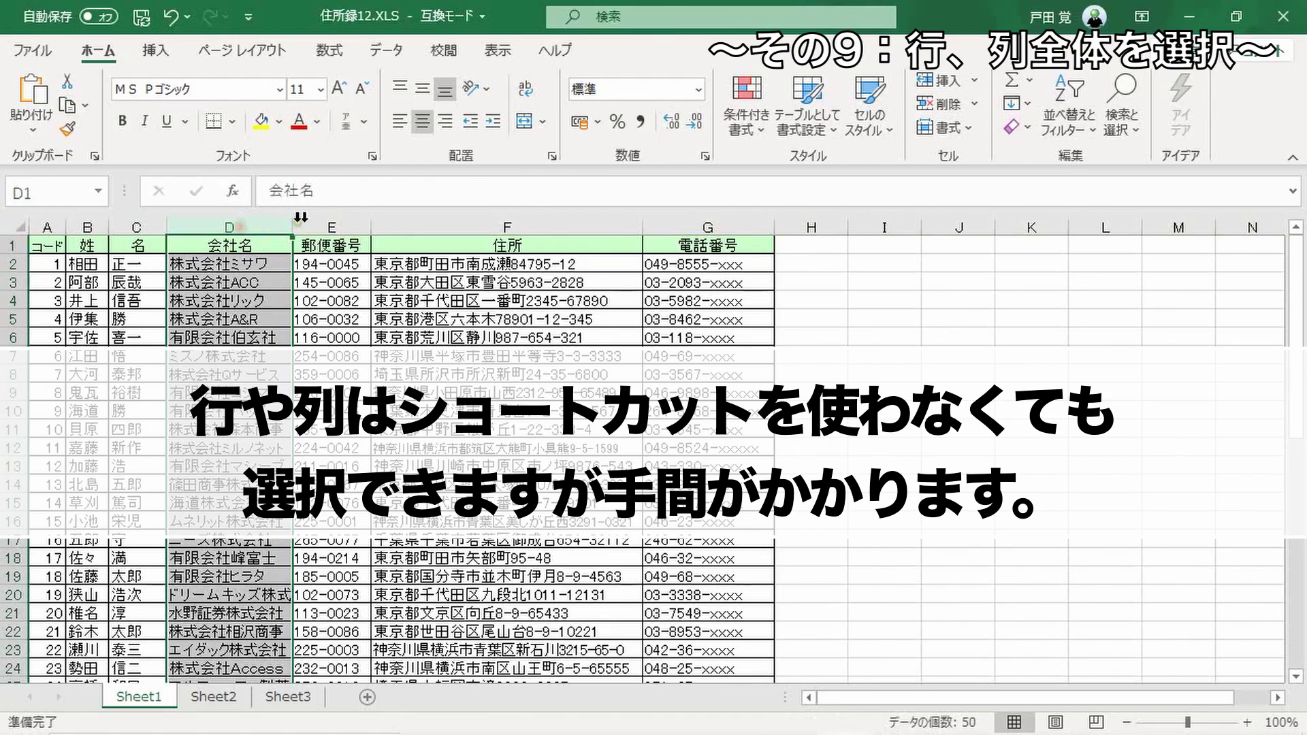
{"action": "left_click", "coordinate": [328, 226]}
{"action": "left_click", "coordinate": [477, 227]}
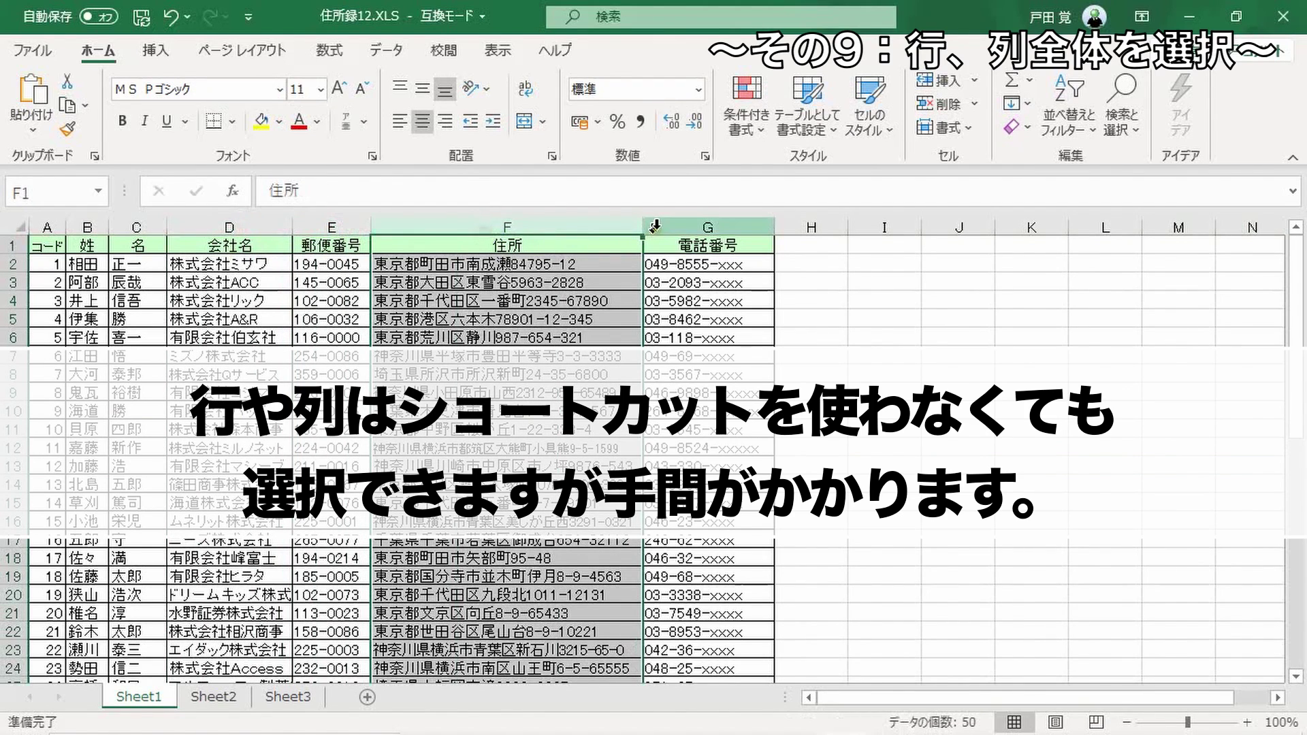
{"action": "left_click", "coordinate": [686, 227]}
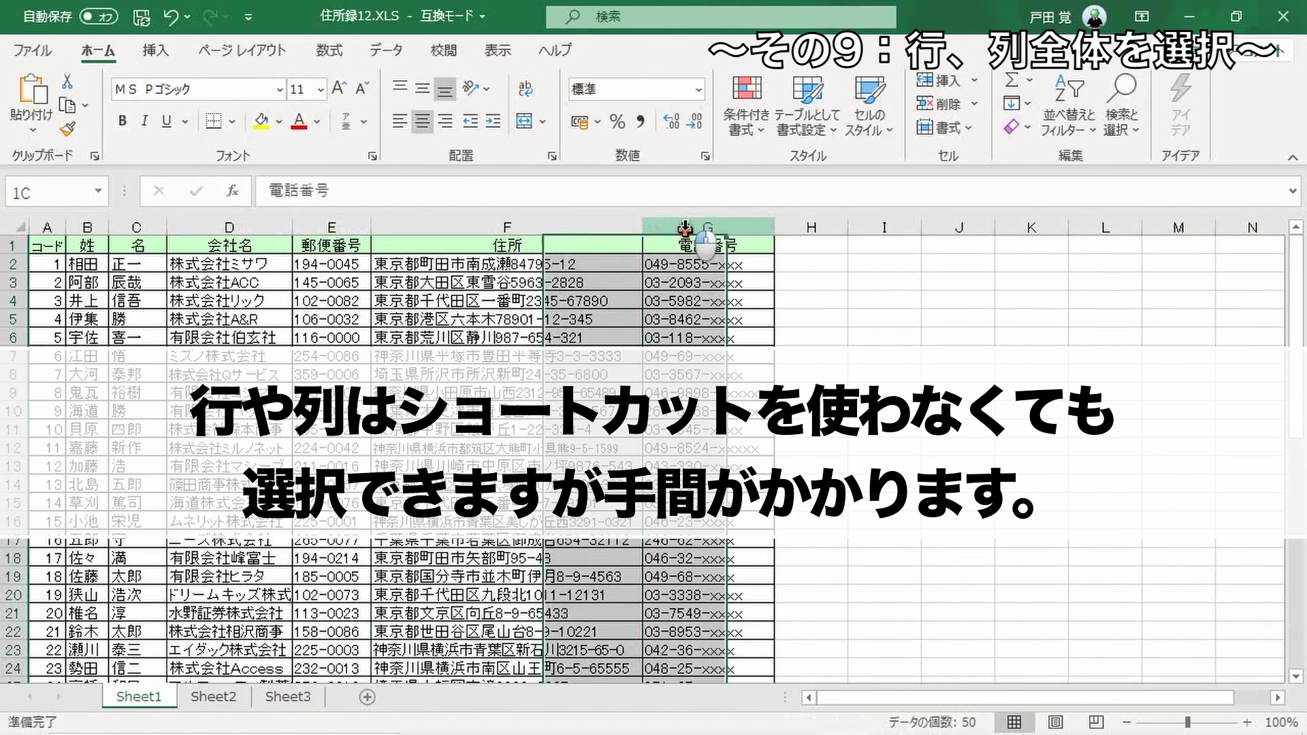
{"action": "left_click", "coordinate": [334, 227]}
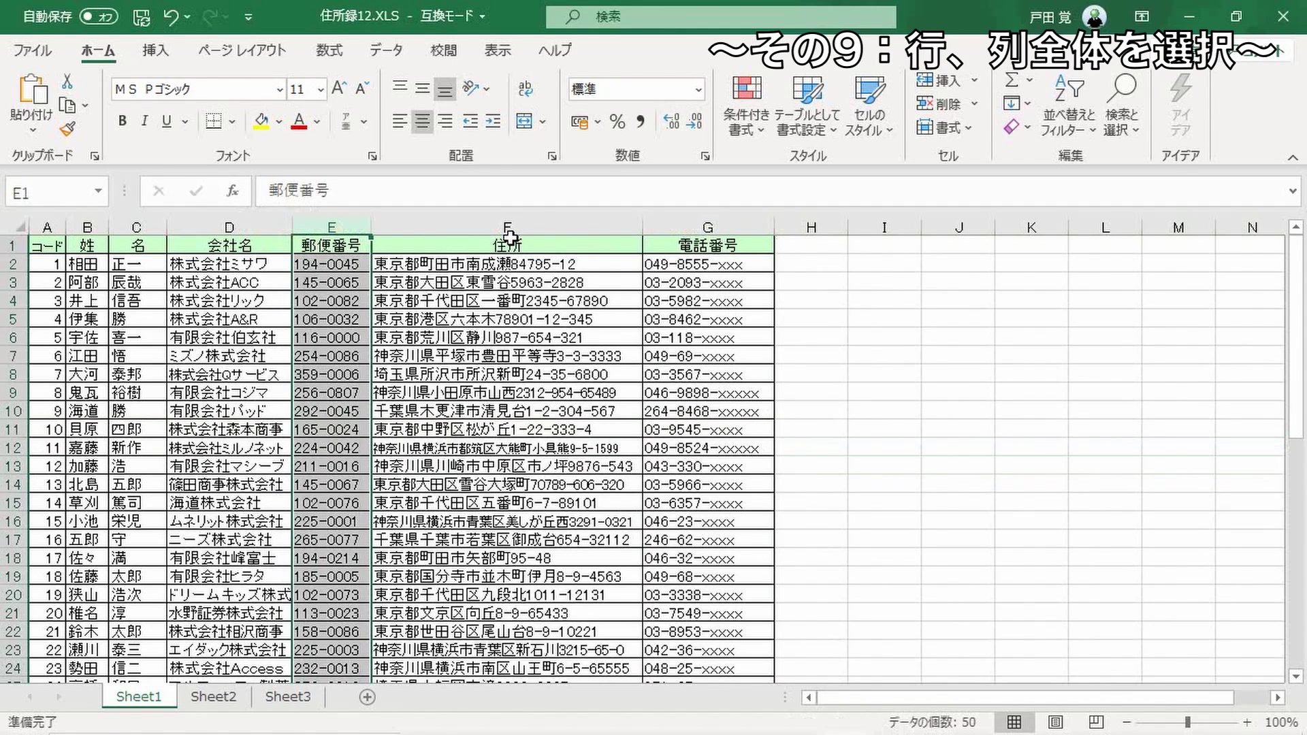
{"action": "key", "text": "Left"}
{"action": "key", "text": "Left"}
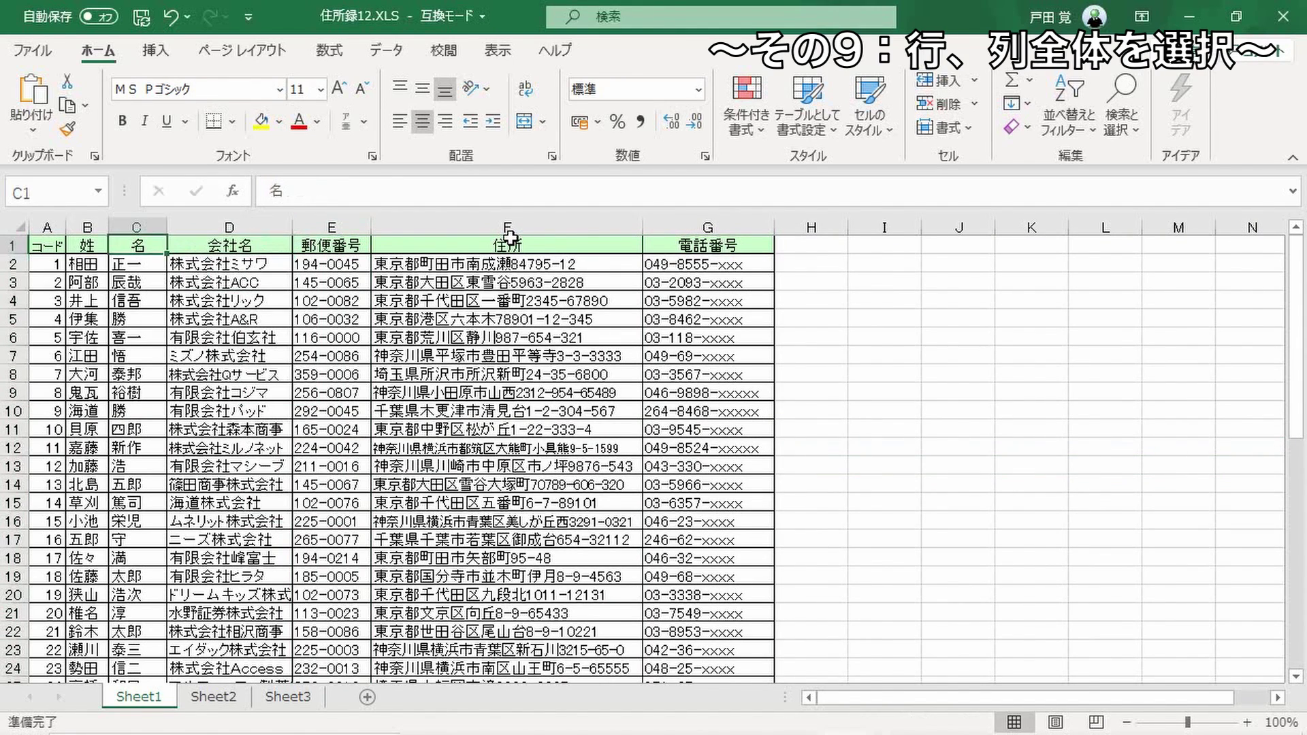
{"action": "key", "text": "Left"}
{"action": "key", "text": "Down"}
{"action": "key", "text": "Down"}
{"action": "key", "text": "Left"}
{"action": "key", "text": "Down"}
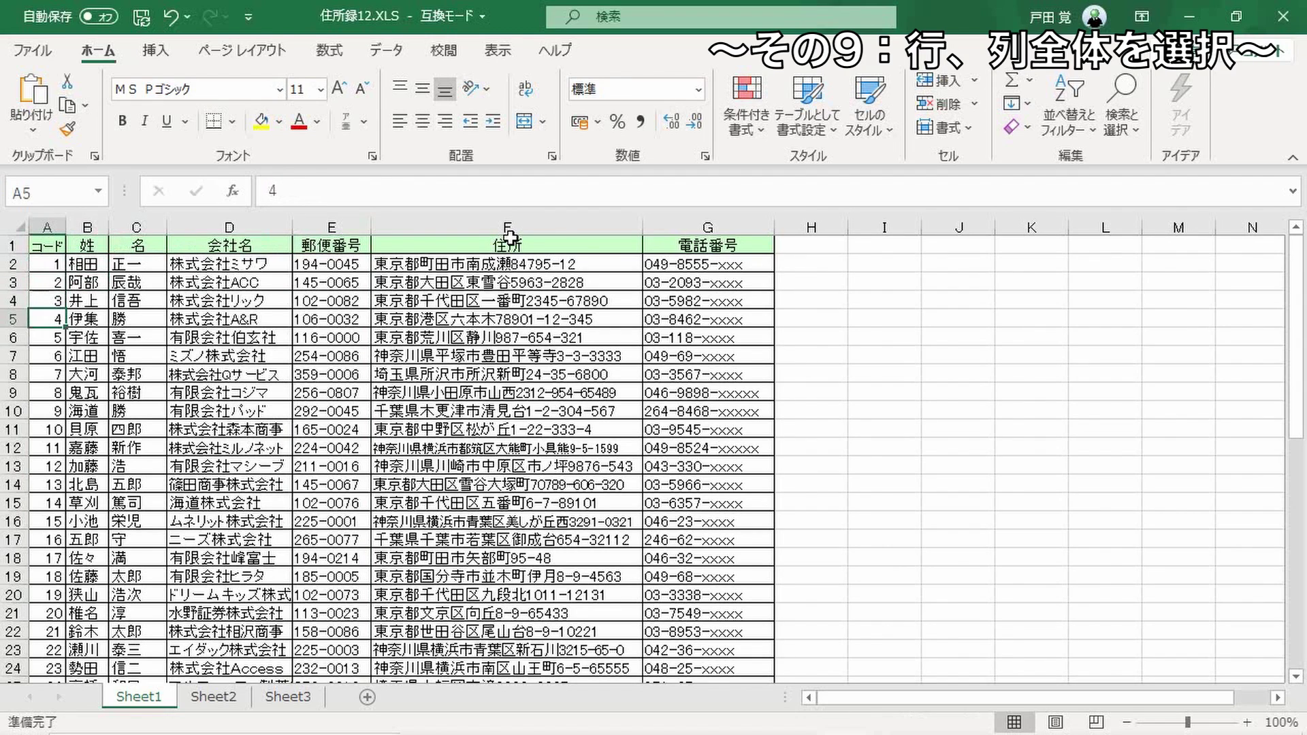
{"action": "key", "text": "Up"}
{"action": "key", "text": "Up"}
{"action": "key", "text": "Right"}
{"action": "key", "text": "Right"}
{"action": "key", "text": "Left"}
{"action": "key", "text": "Left"}
{"action": "key", "text": "Up"}
{"action": "key", "text": "Down"}
{"action": "key", "text": "Down"}
{"action": "key", "text": "Down"}
{"action": "key", "text": "Down"}
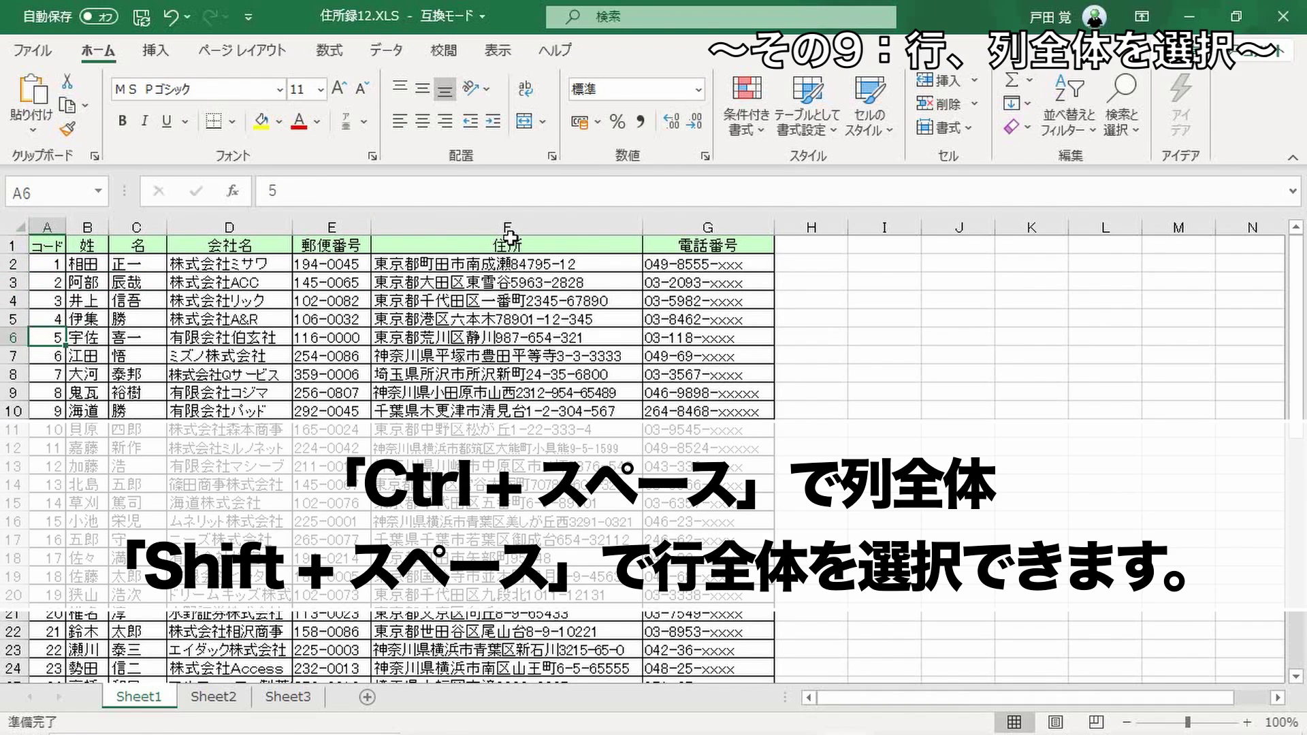
- Select column A with Ctrl+Space, then rows 7 and 8 with Shift+Space
{"action": "key", "text": "ctrl+space"}
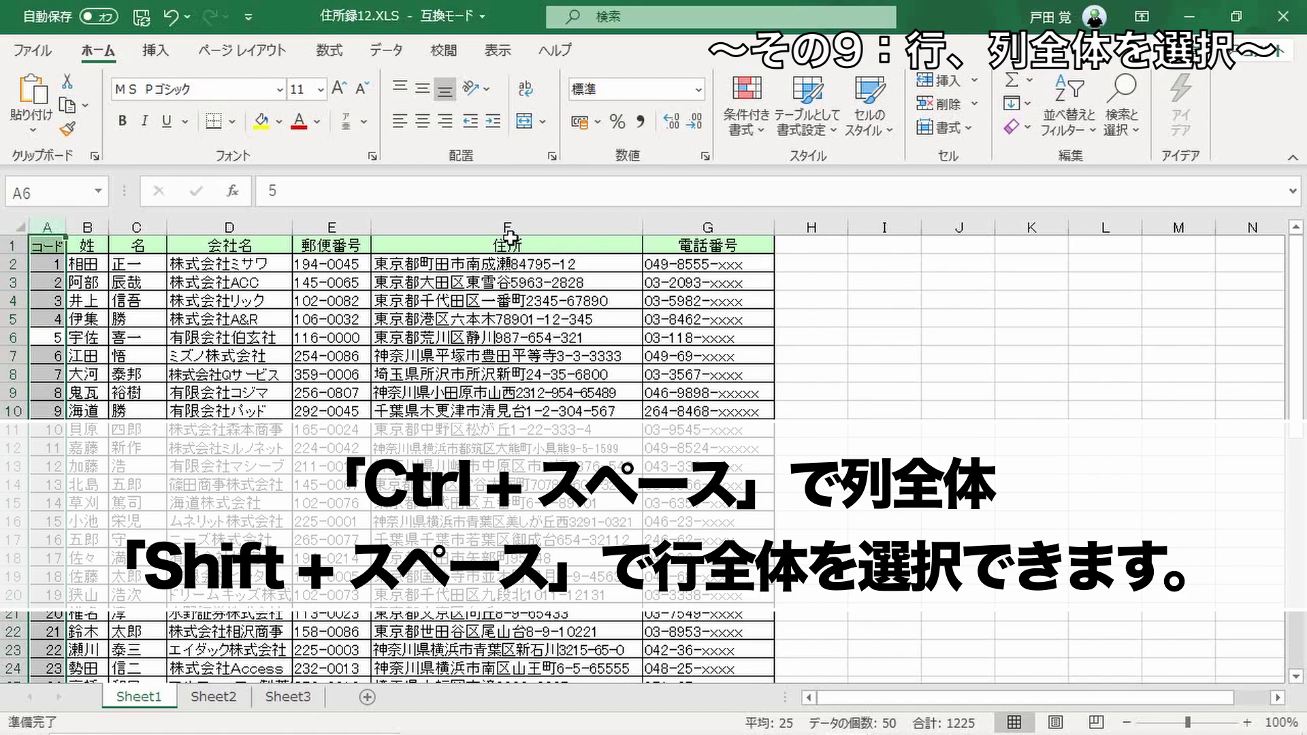
{"action": "key", "text": "Down"}
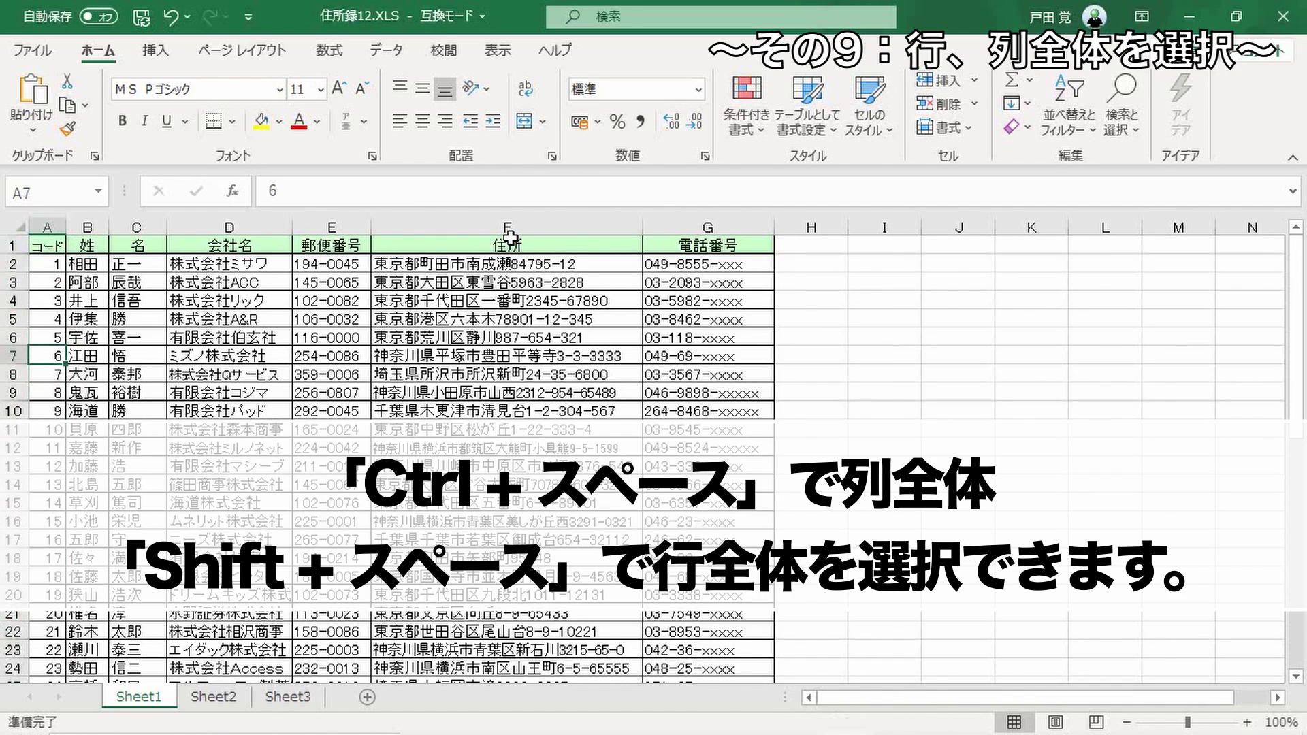
{"action": "key", "text": "shift+space"}
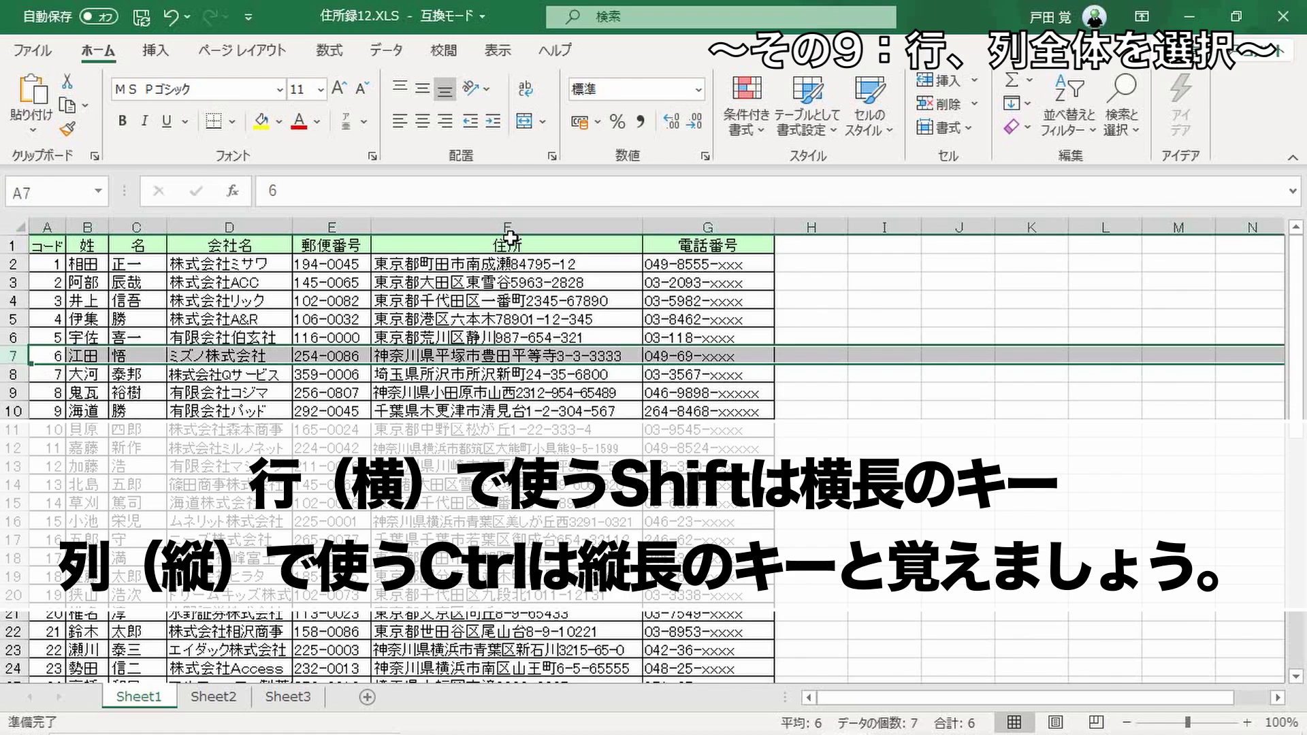
{"action": "key", "text": "Down"}
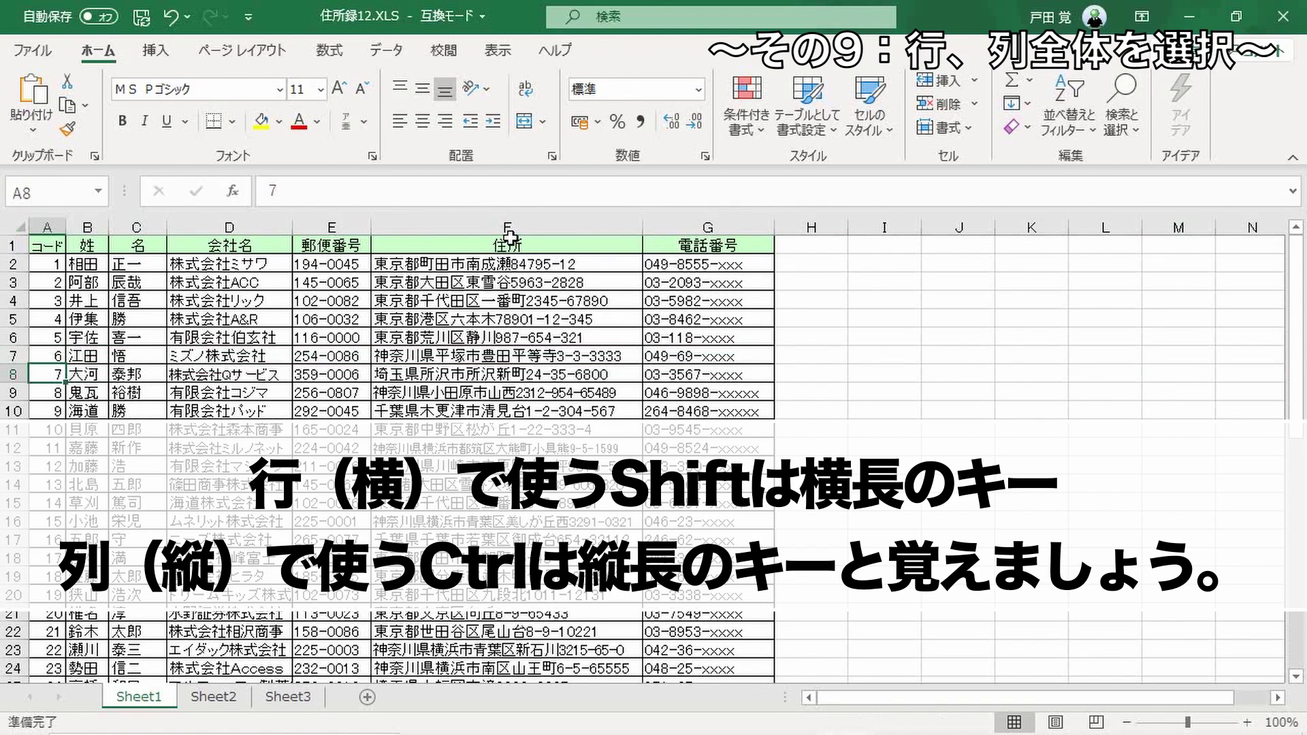
{"action": "key", "text": "shift+space"}
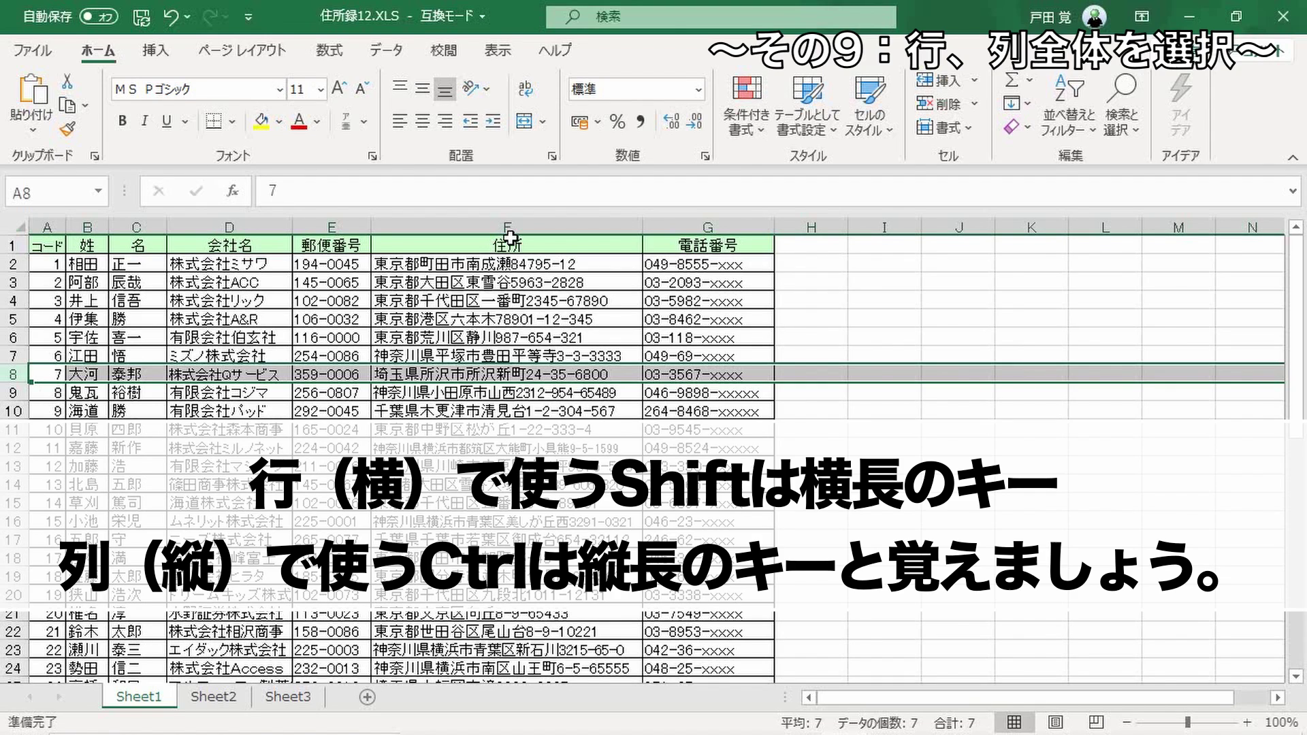
{"action": "key", "text": "Right"}
{"action": "key", "text": "Right"}
{"action": "key", "text": "Right"}
{"action": "key", "text": "Right"}
{"action": "key", "text": "Right"}
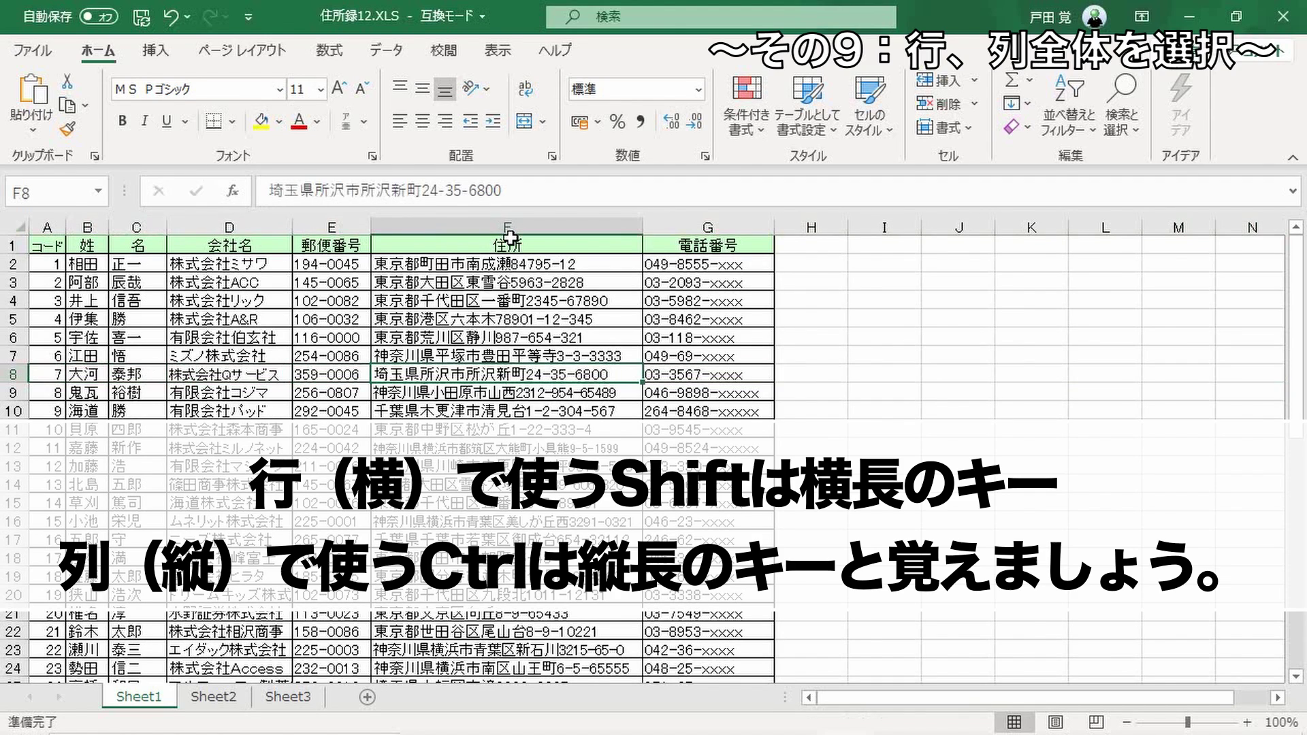
- Select column F and row 8, then the whole sheet with Ctrl+Shift+Space and the Select All corner
{"action": "key", "text": "ctrl+space"}
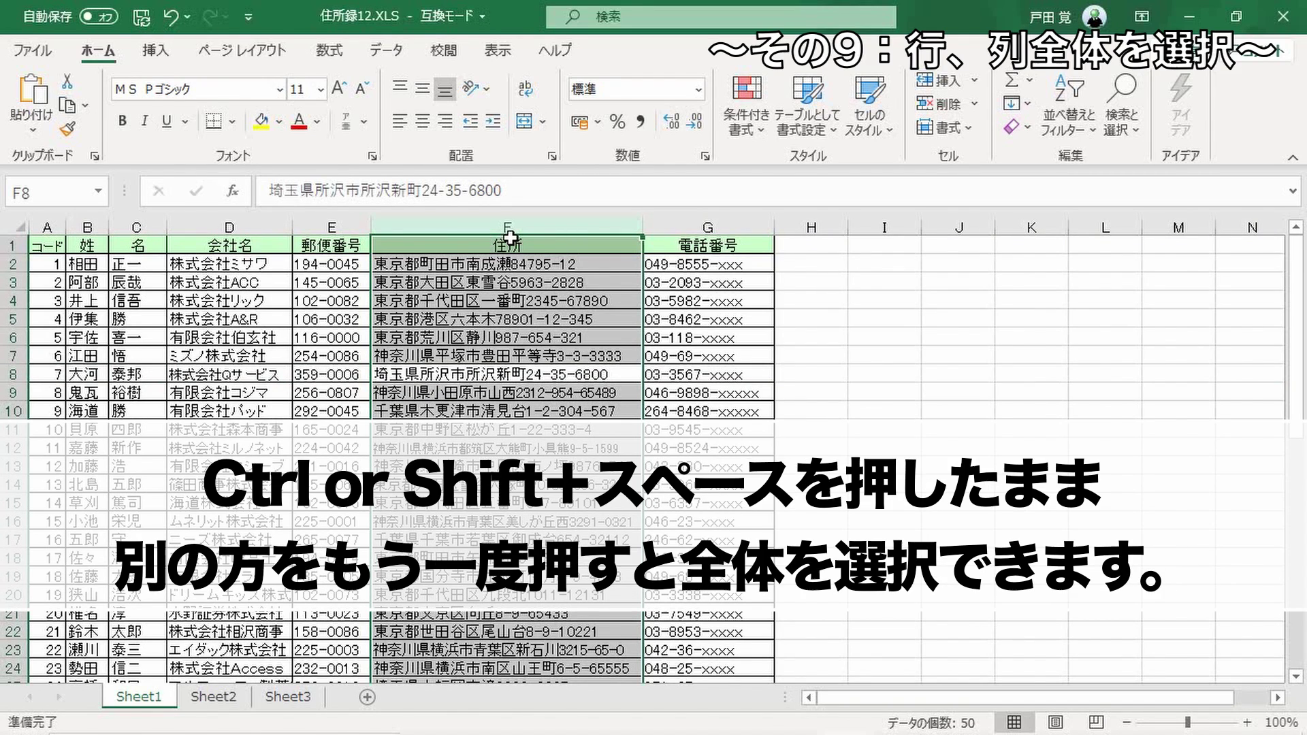
{"action": "key", "text": "Left"}
{"action": "key", "text": "Left"}
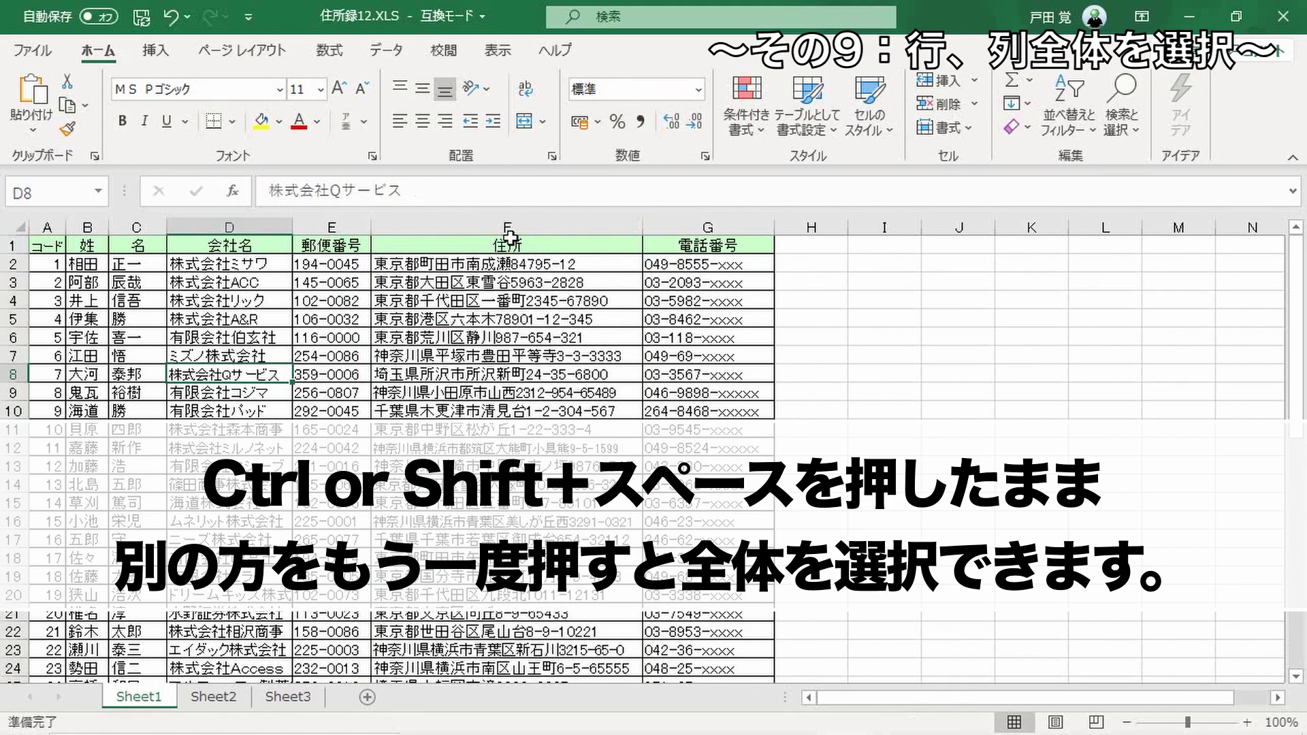
{"action": "key", "text": "shift+space"}
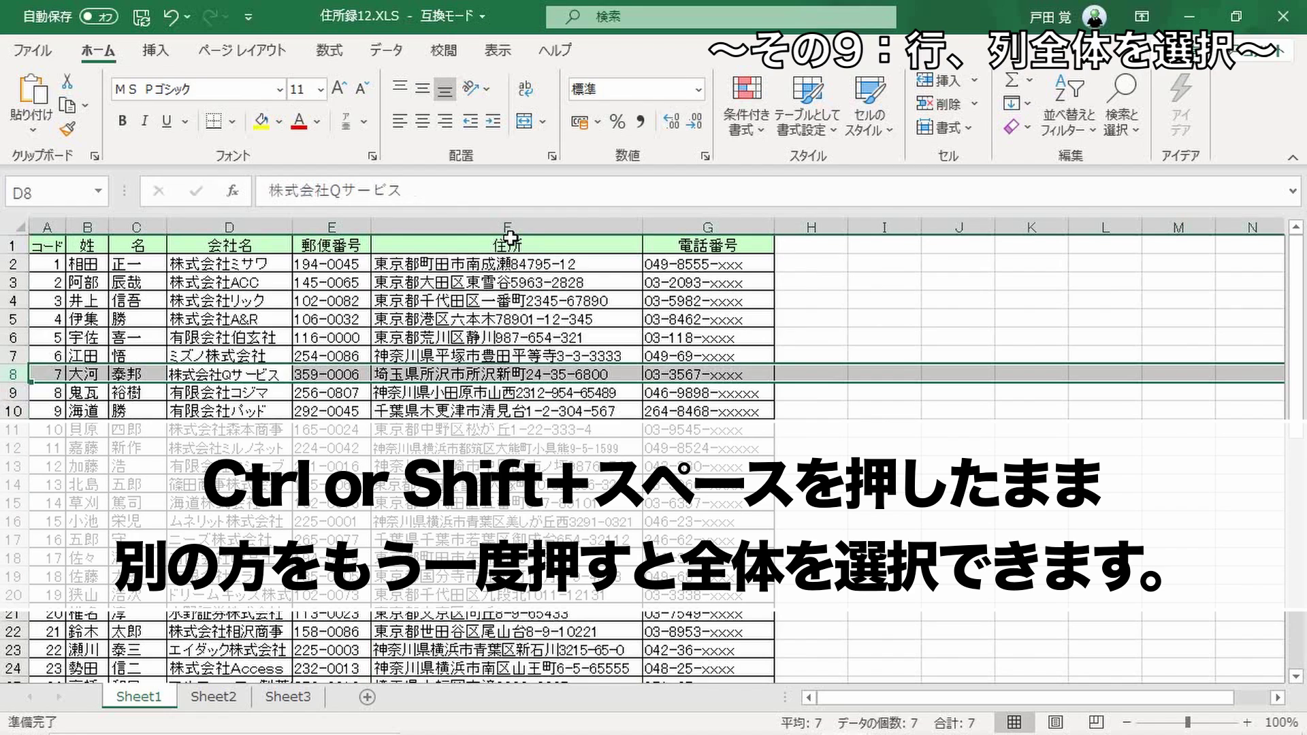
{"action": "key", "text": "ctrl+shift+space"}
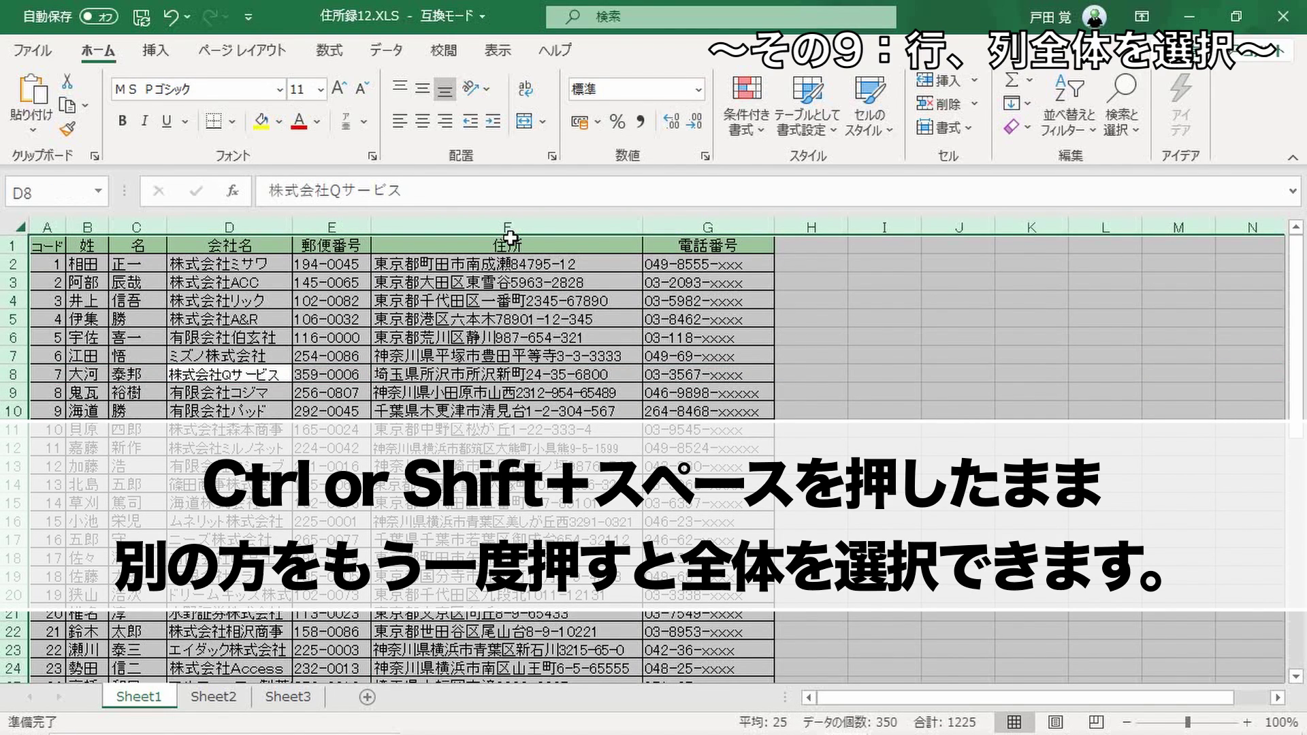
{"action": "left_click", "coordinate": [493, 373]}
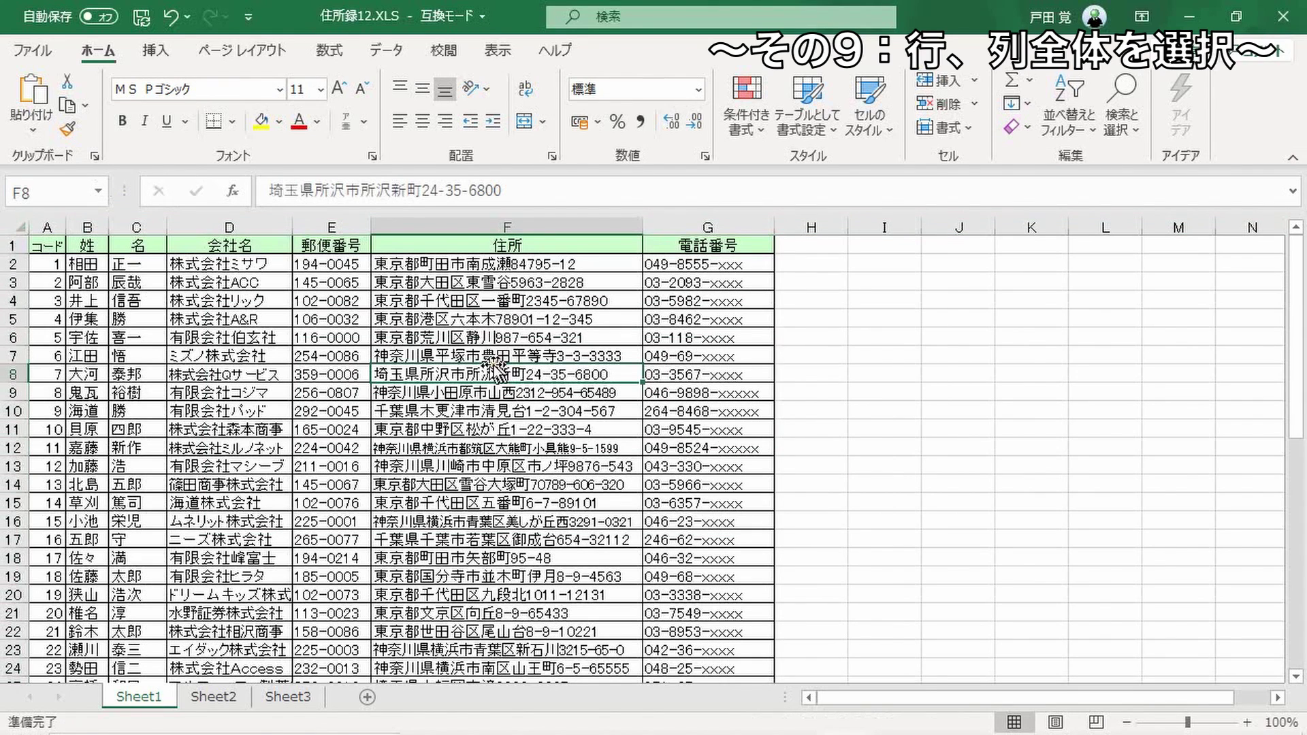
{"action": "left_click", "coordinate": [20, 229]}
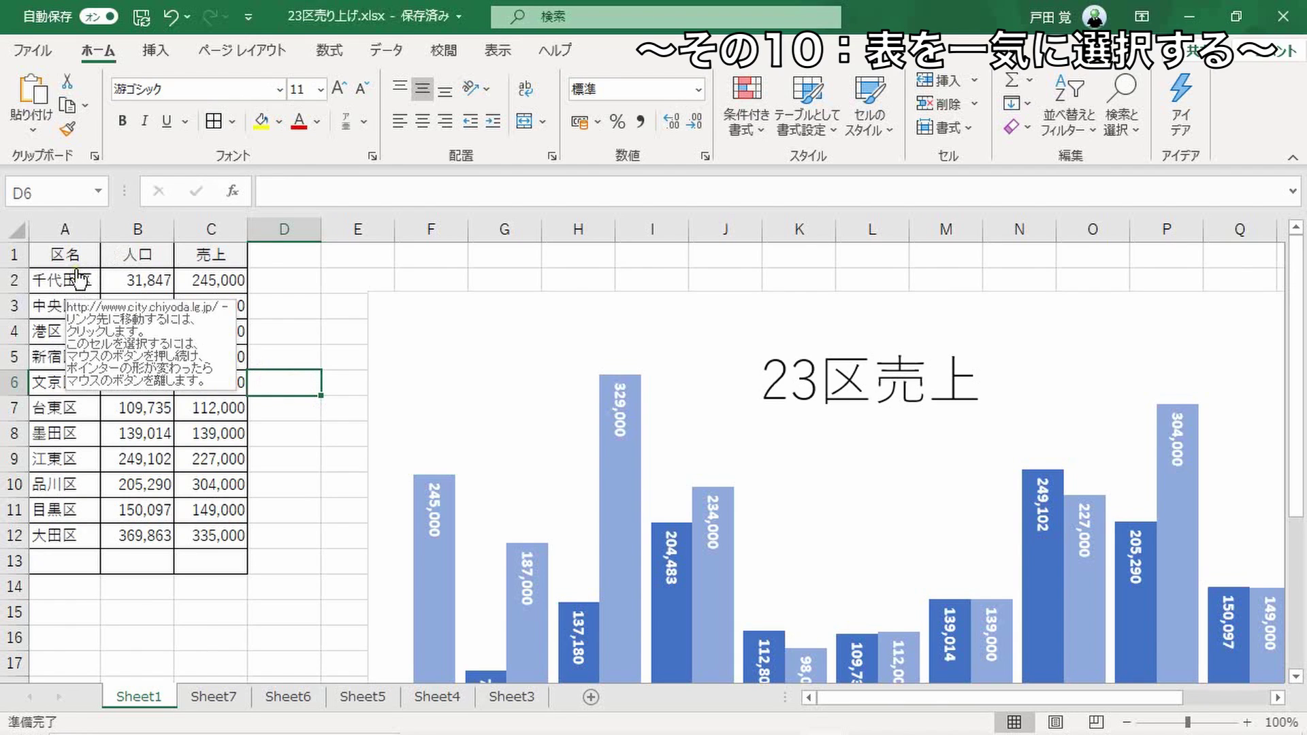
- Select the A1:C12 sales table with Ctrl+Shift+: and Ctrl+A, then minimize that workbook
{"action": "left_click", "coordinate": [151, 278]}
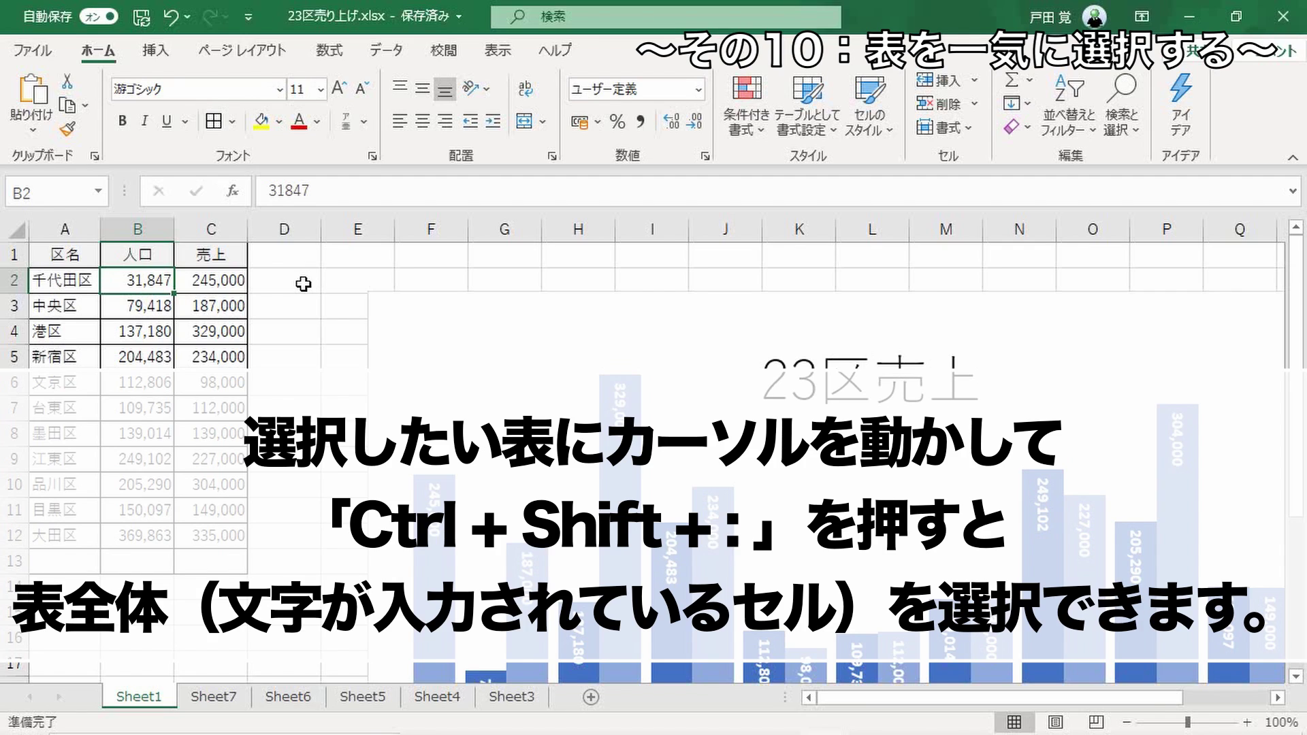
{"action": "key", "text": "ctrl+shift+colon"}
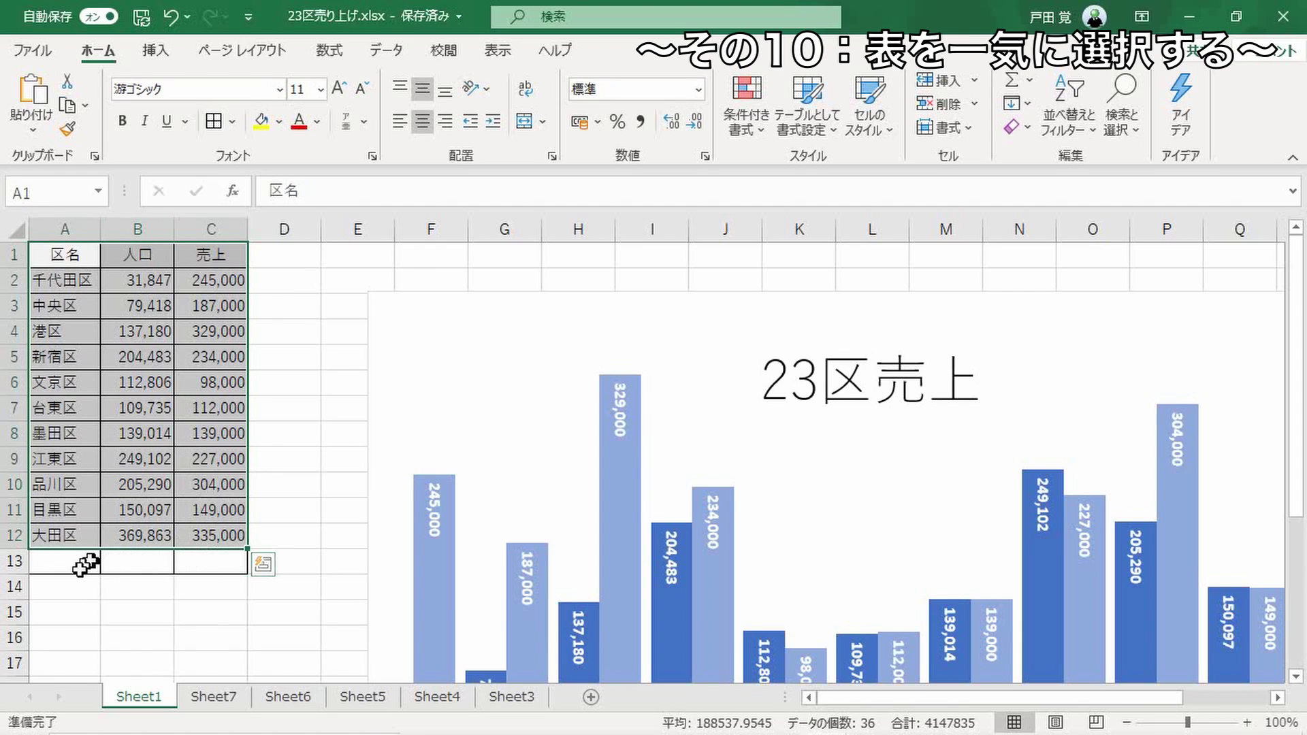
{"action": "left_click", "coordinate": [333, 334]}
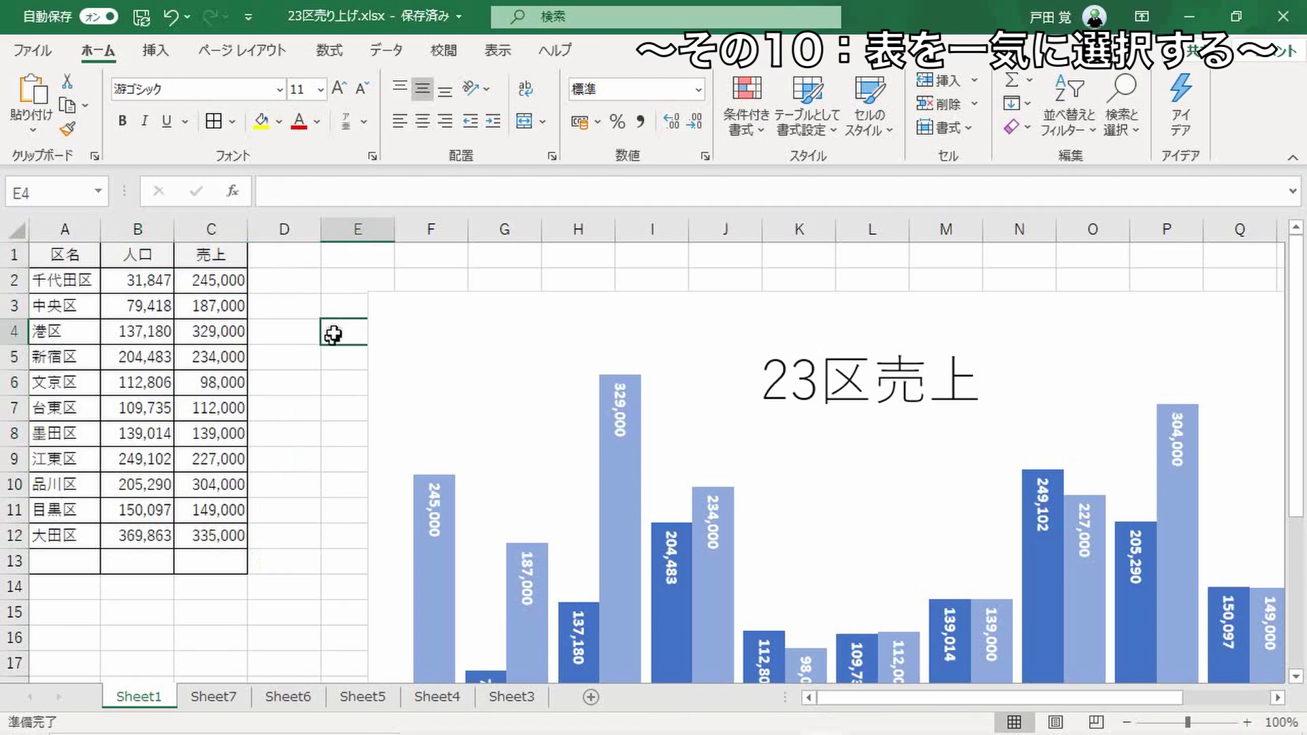
{"action": "left_click", "coordinate": [221, 283]}
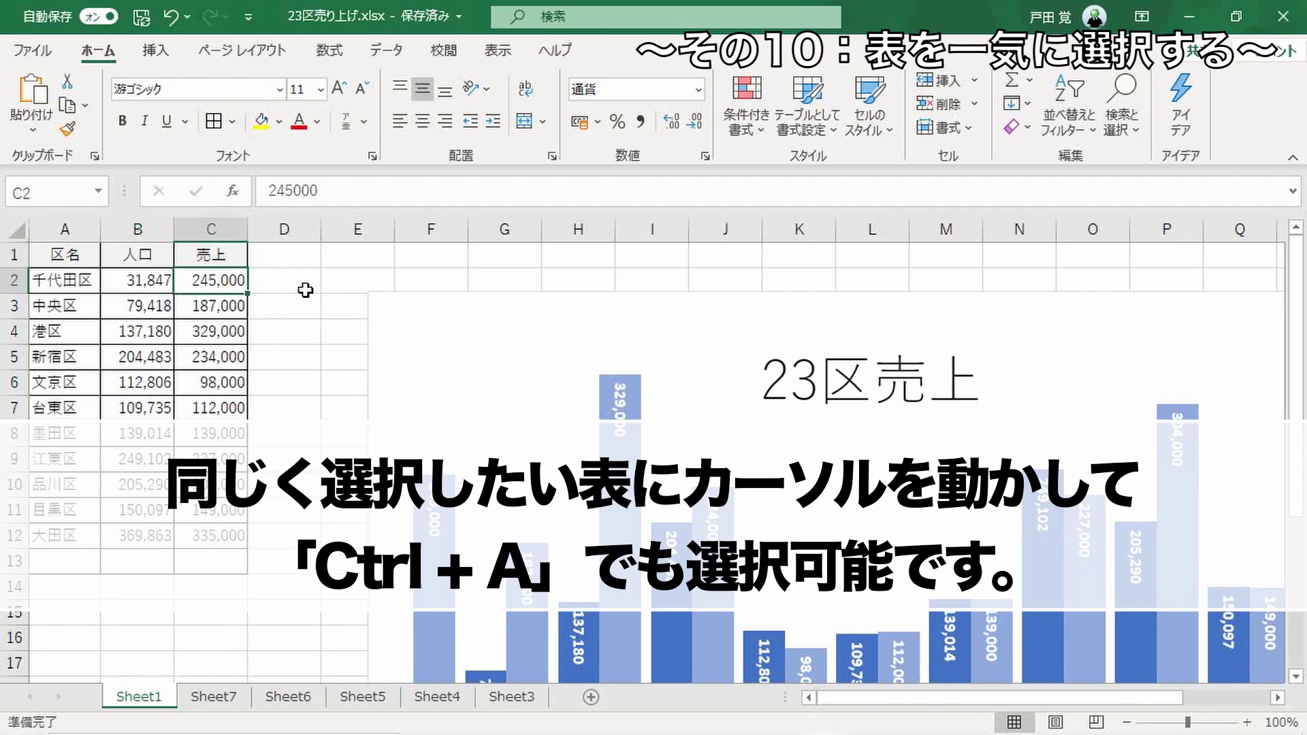
{"action": "key", "text": "ctrl+a"}
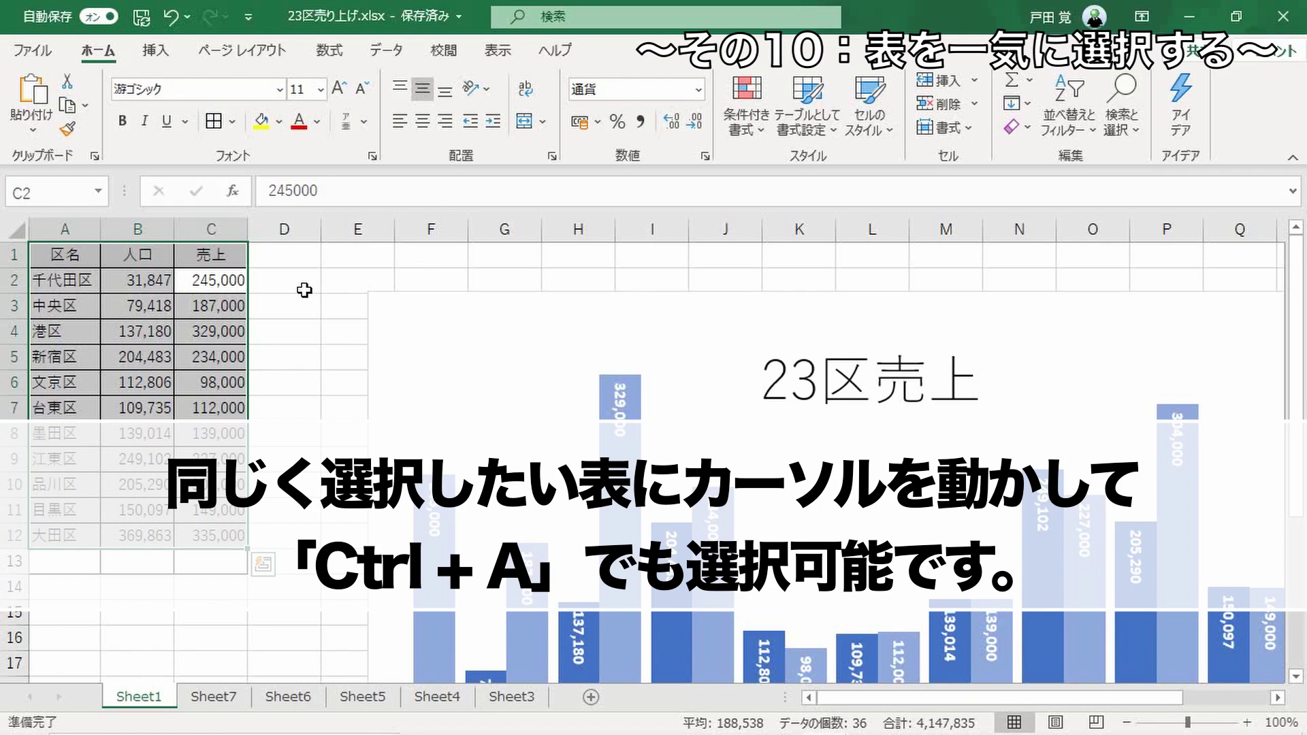
{"action": "left_click", "coordinate": [502, 52]}
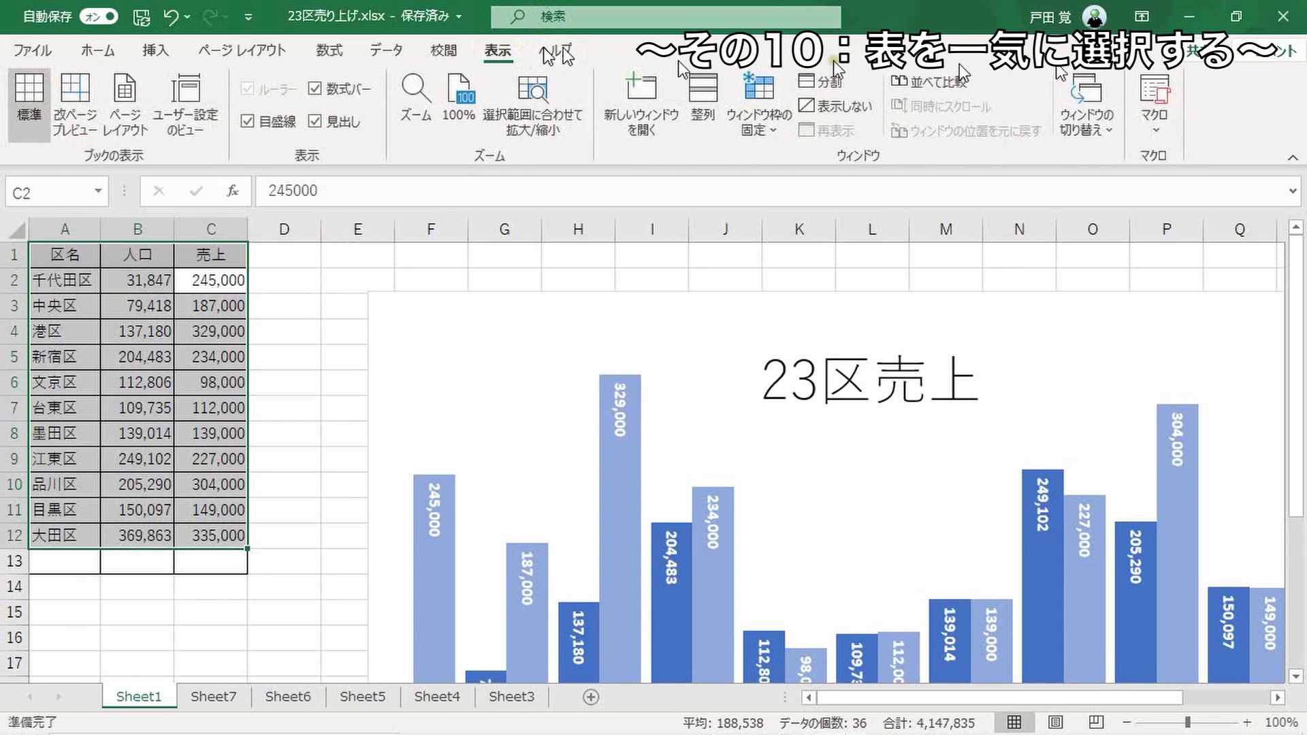
{"action": "left_click", "coordinate": [1191, 19]}
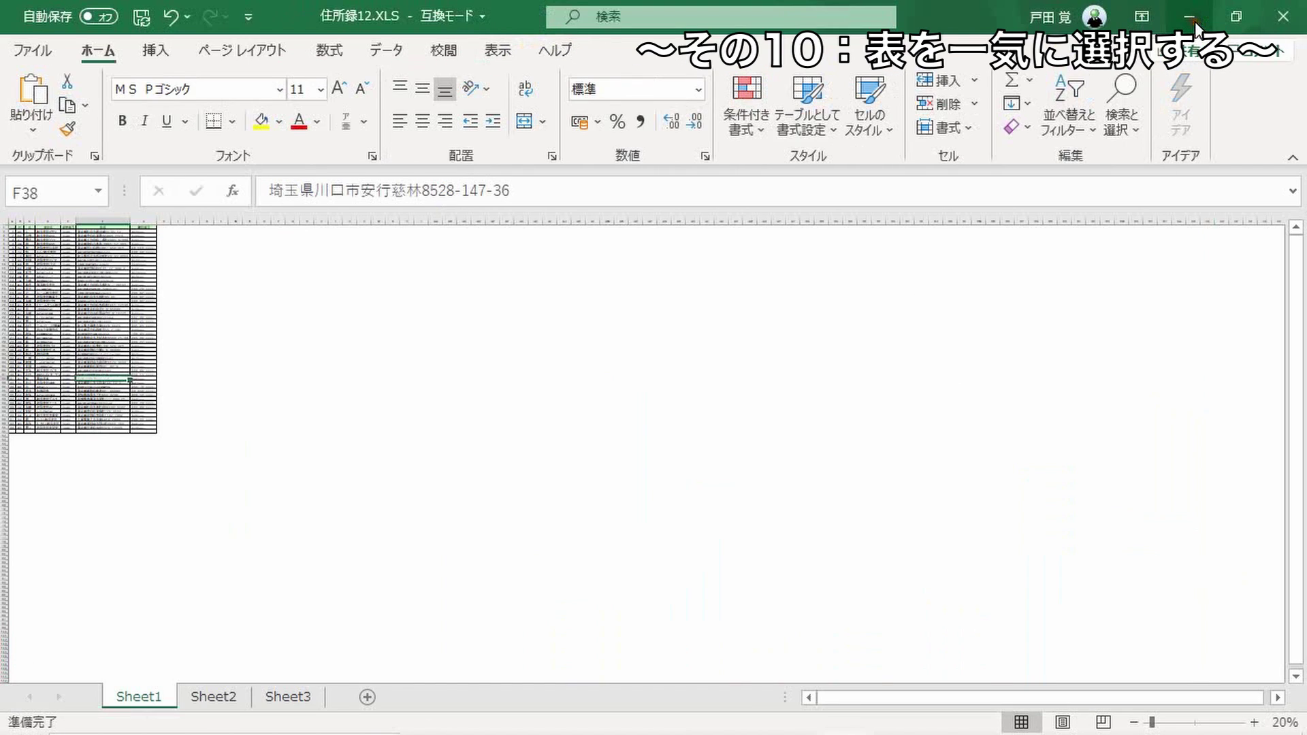
- Zoom the address list to 96% and select the whole address table with Ctrl+A from cell D5
{"action": "left_click", "coordinate": [1193, 723]}
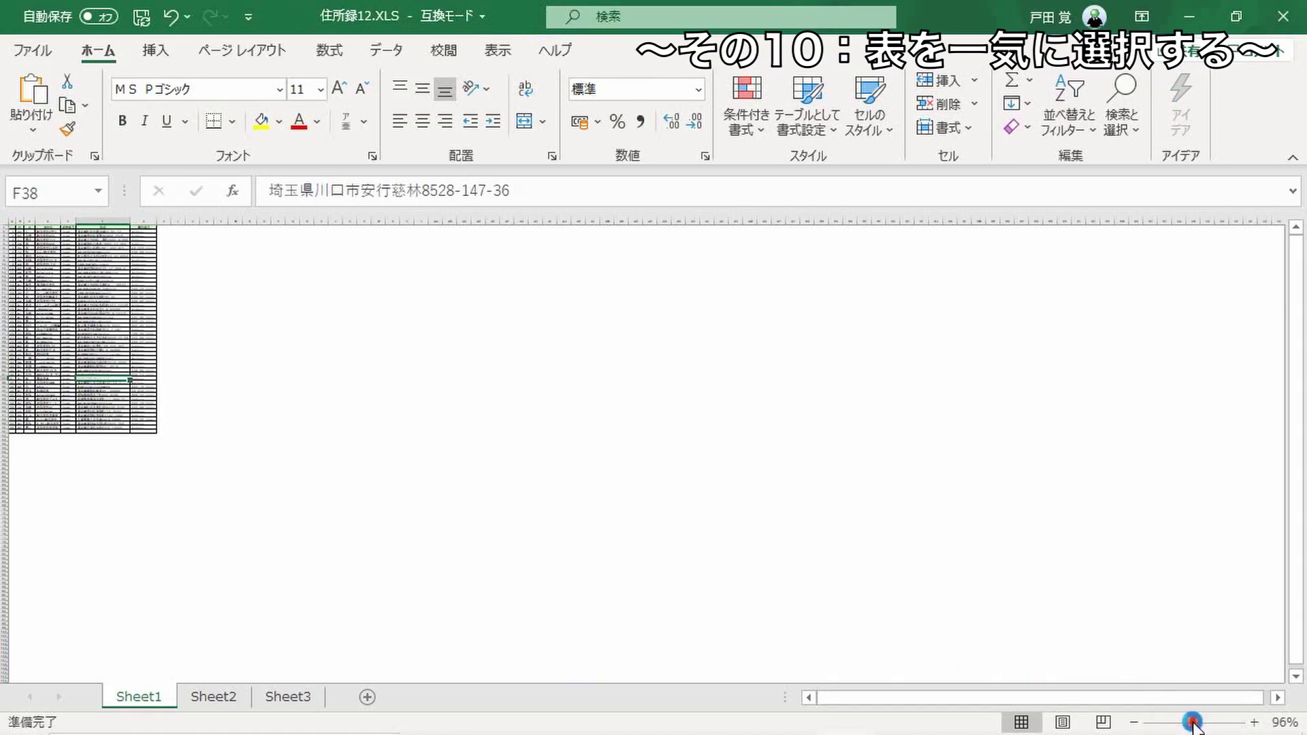
{"action": "left_click", "coordinate": [470, 408]}
{"action": "scroll", "coordinate": [450, 436], "scroll_direction": "up", "scroll_amount": 2}
{"action": "scroll", "coordinate": [456, 461], "scroll_direction": "up", "scroll_amount": 5}
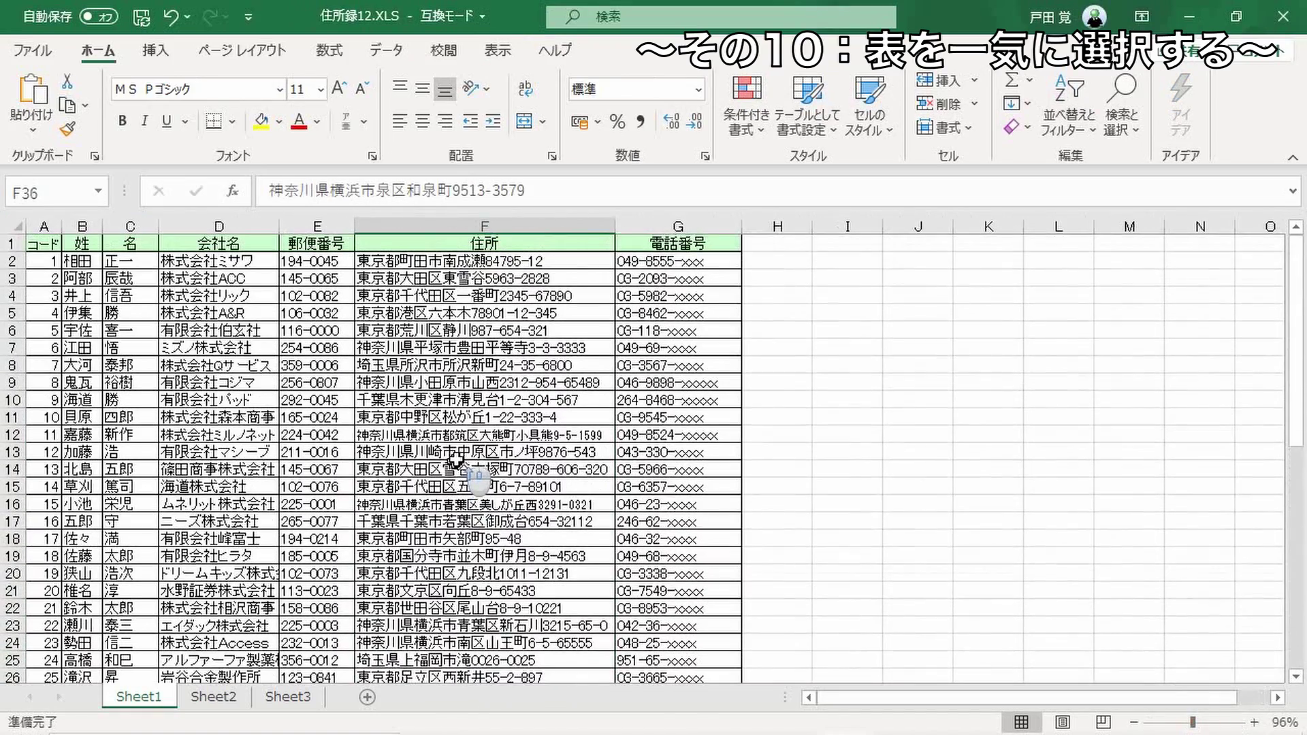
{"action": "left_click", "coordinate": [133, 280]}
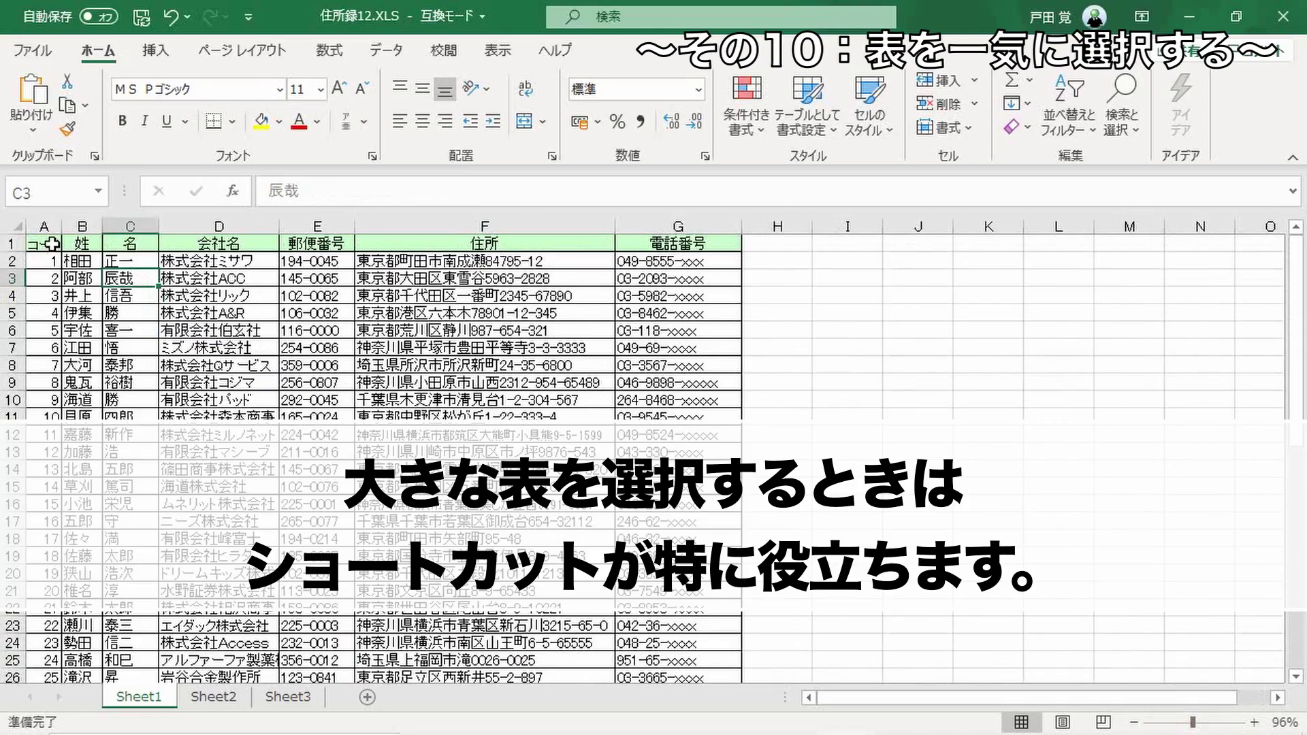
{"action": "mouse_move", "coordinate": [52, 244]}
{"action": "left_mouse_down"}
{"action": "mouse_move", "coordinate": [587, 730]}
{"action": "mouse_move", "coordinate": [664, 198]}
{"action": "left_mouse_up"}
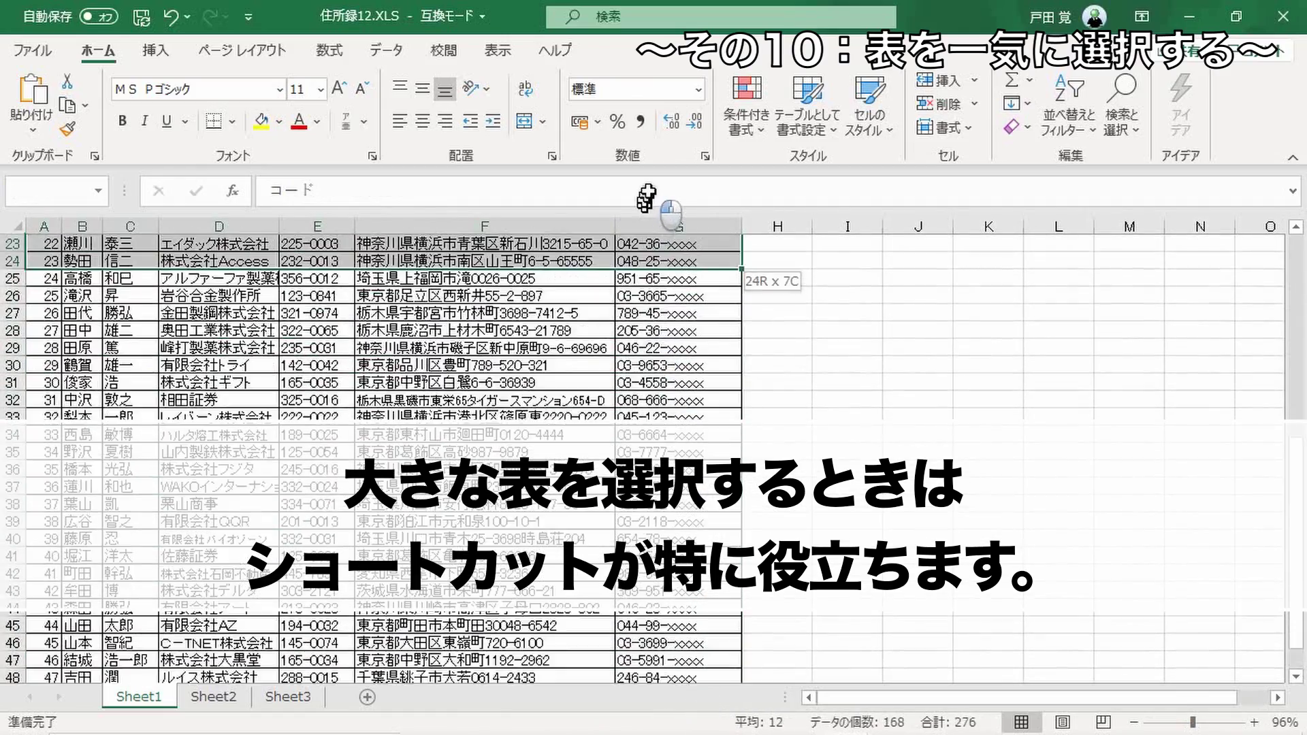
{"action": "left_click", "coordinate": [1252, 487]}
{"action": "left_click_drag", "start_coordinate": [1296, 398], "coordinate": [1296, 228]}
{"action": "left_click", "coordinate": [196, 313]}
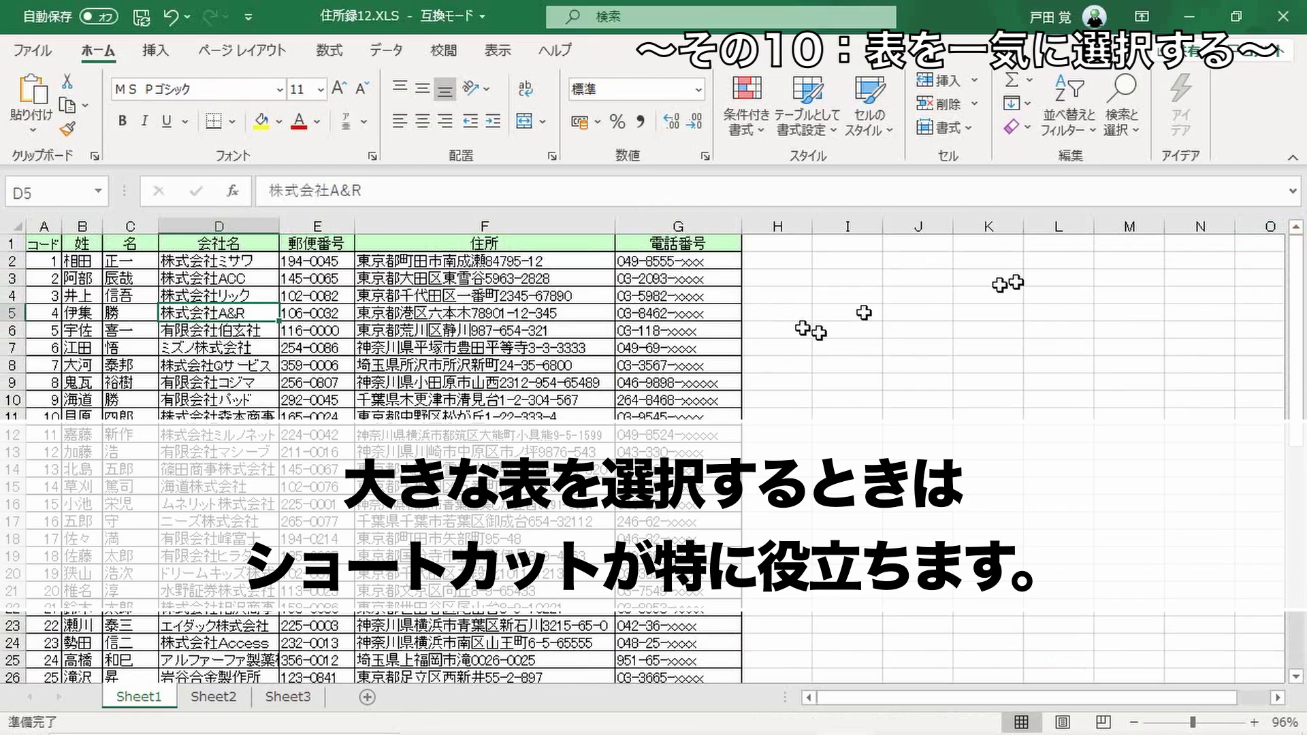
{"action": "key", "text": "ctrl+a"}
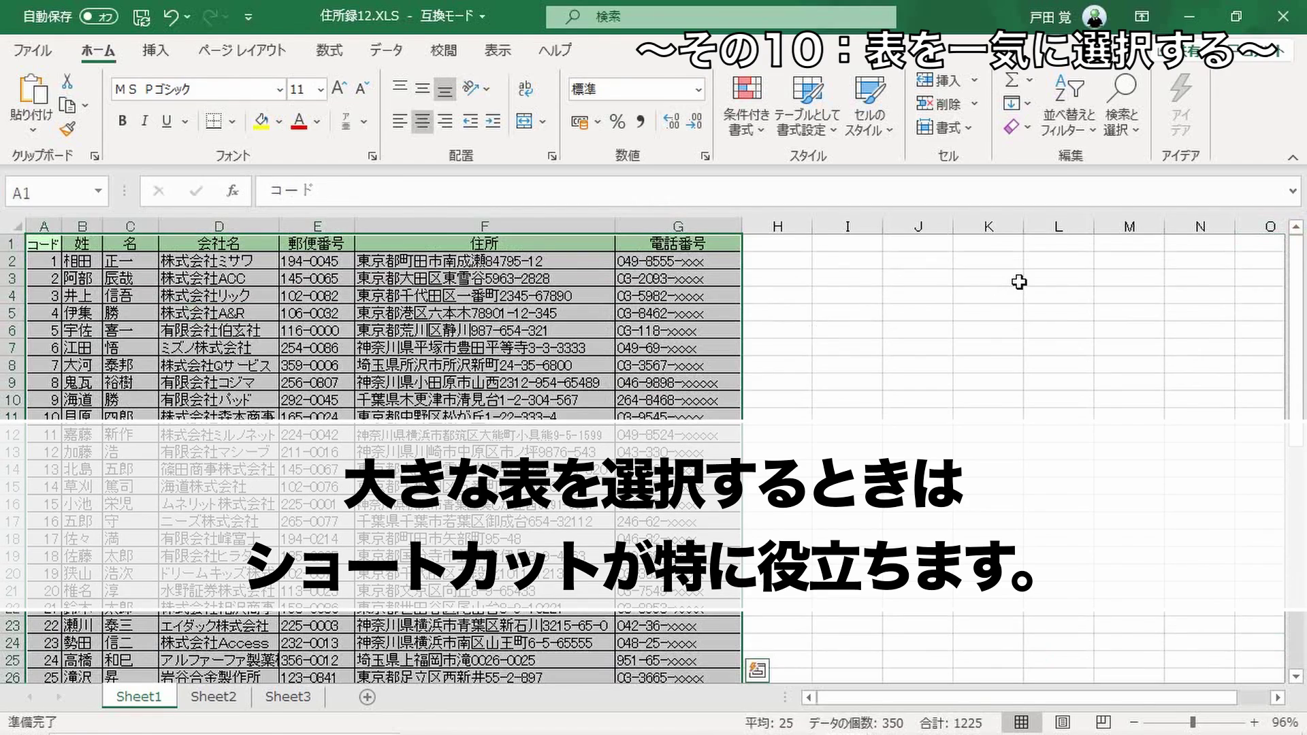
- Use Ctrl+A inside the table to select it, and from an empty cell to select the whole worksheet
{"action": "left_click_drag", "start_coordinate": [1296, 238], "coordinate": [1296, 468]}
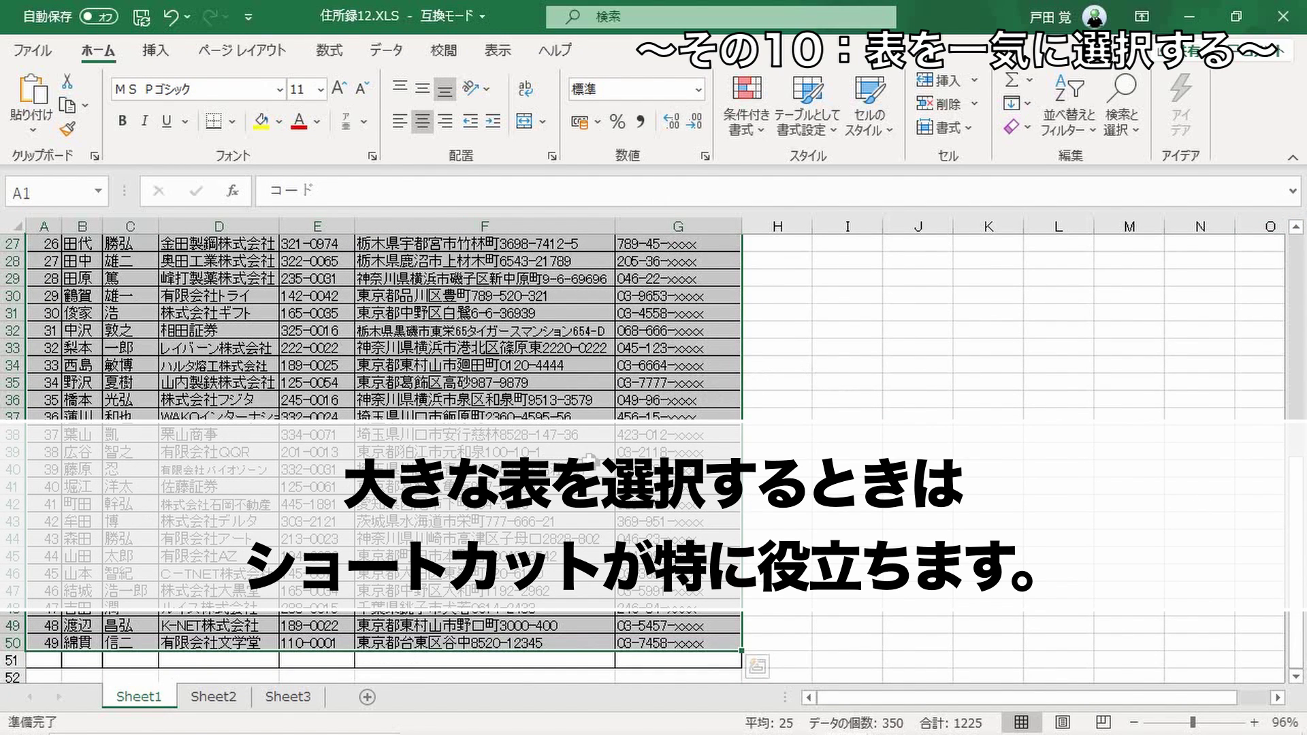
{"action": "left_click", "coordinate": [592, 467]}
{"action": "key", "text": "ctrl+a"}
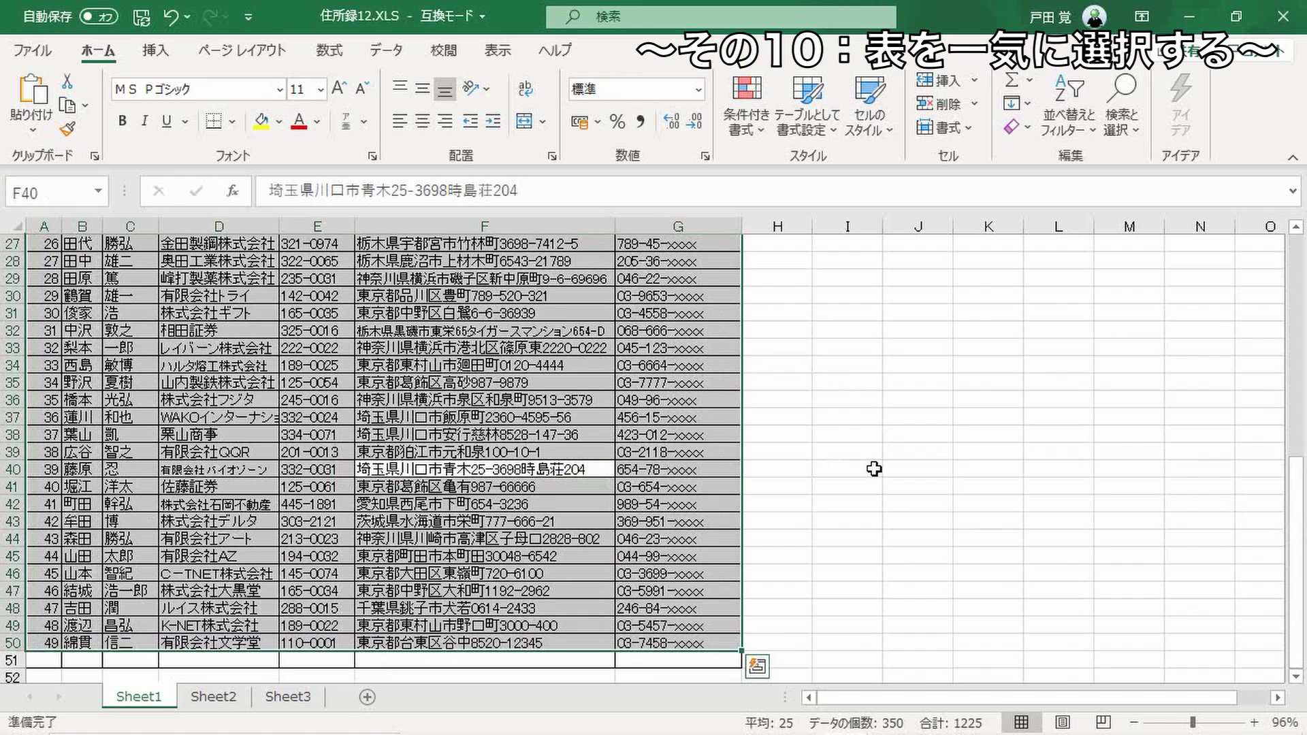
{"action": "left_click", "coordinate": [874, 468]}
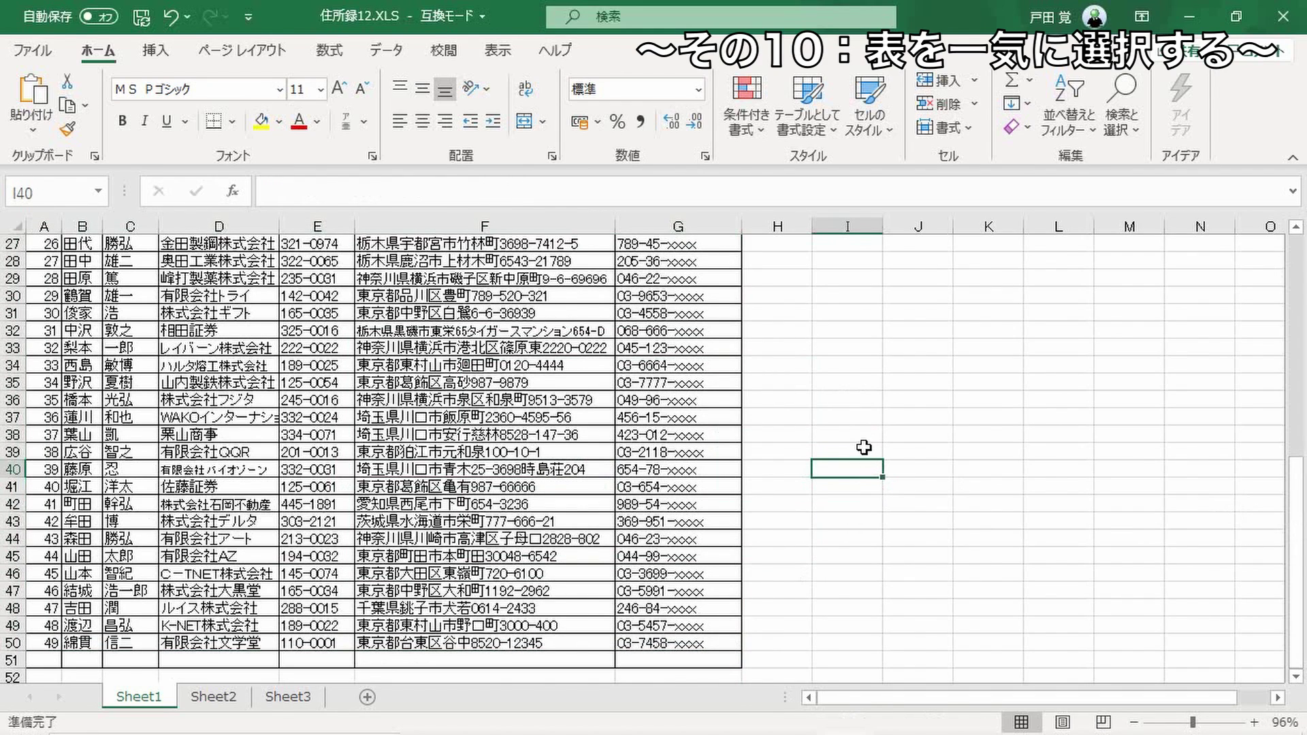
{"action": "key", "text": "ctrl+a"}
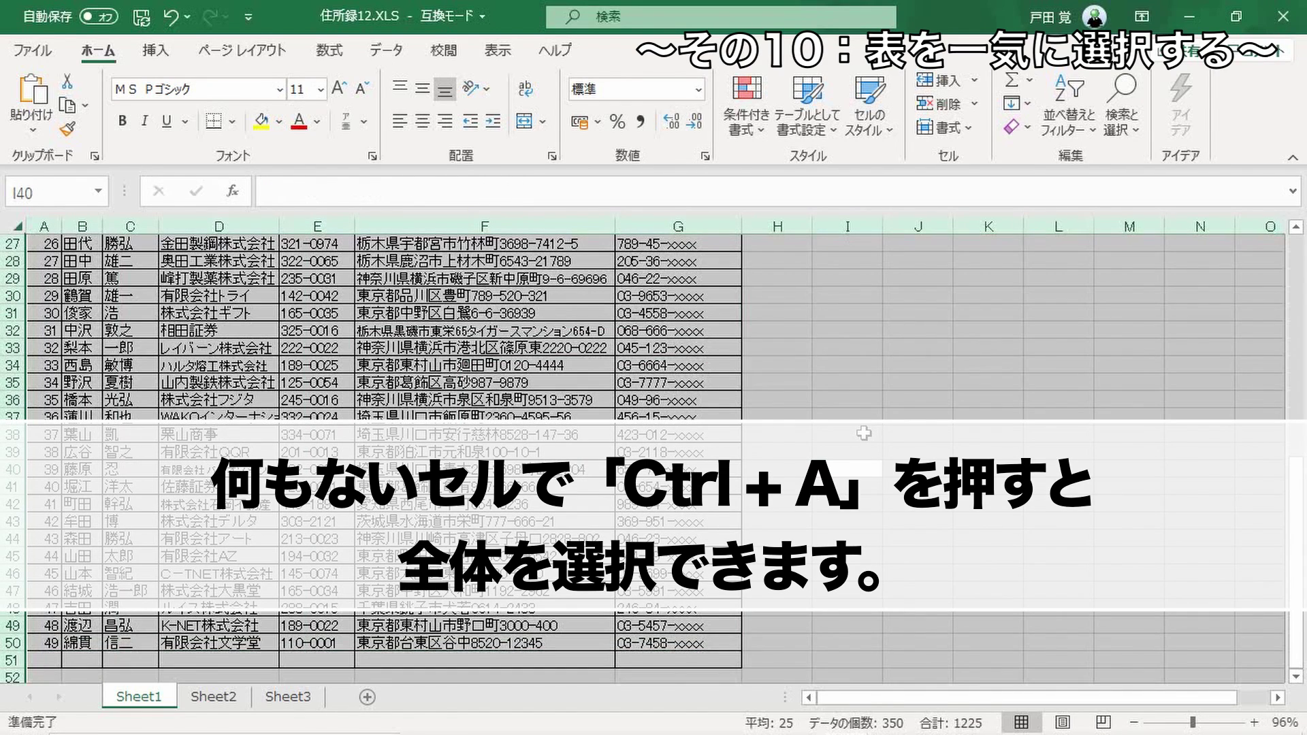
{"action": "left_click", "coordinate": [865, 427]}
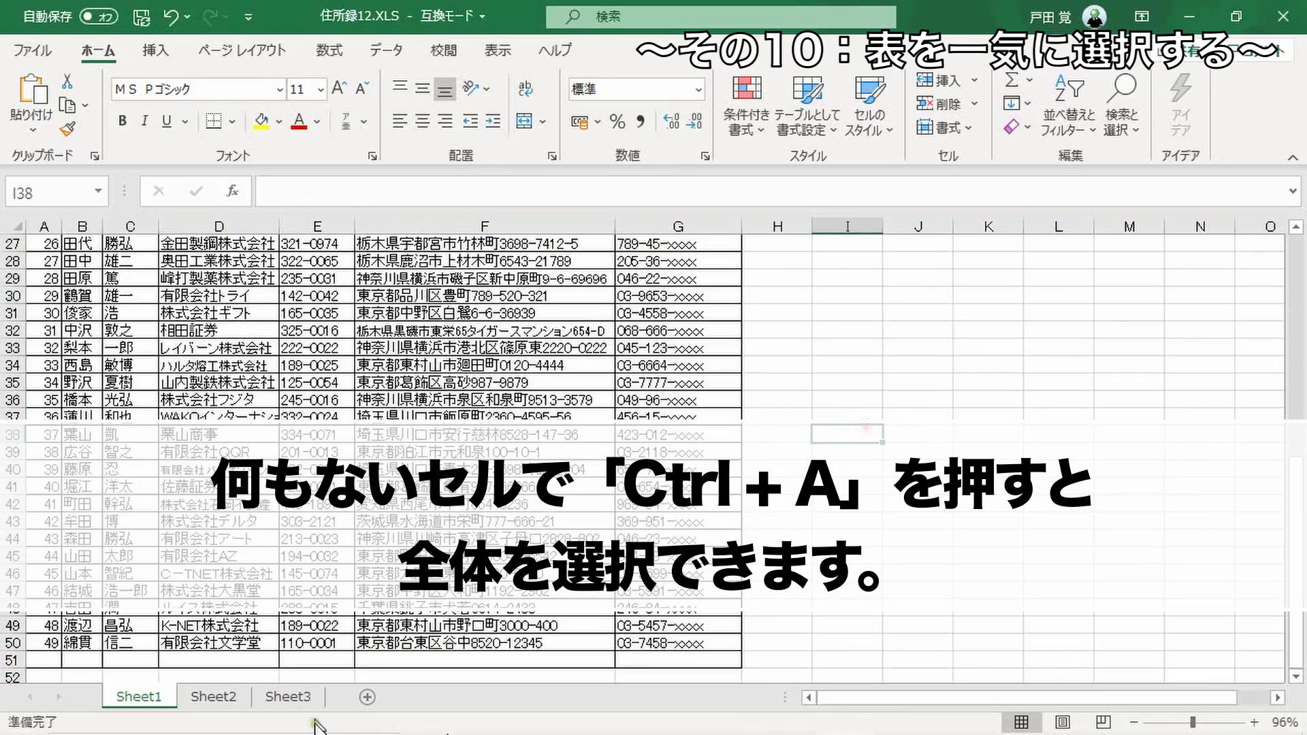
{"action": "left_click", "coordinate": [256, 659]}
{"action": "key", "text": "ctrl+a"}
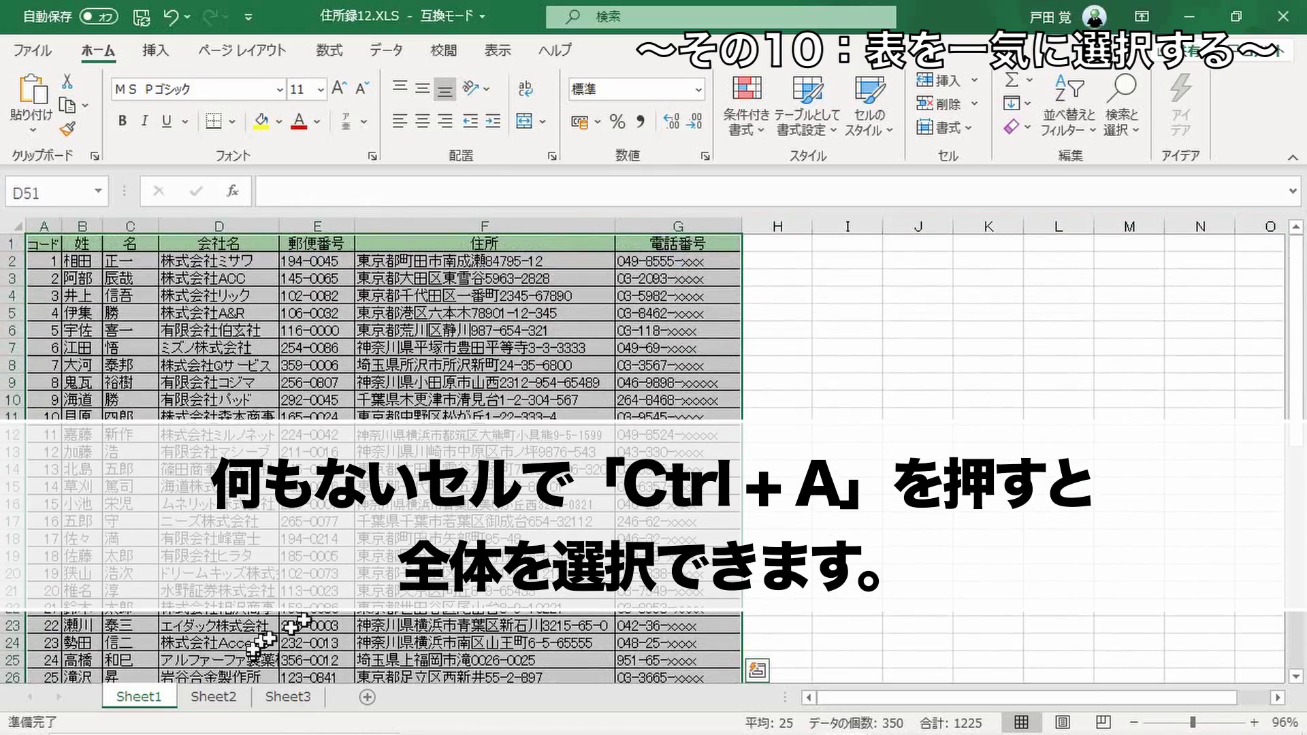
{"action": "left_click_drag", "start_coordinate": [1297, 394], "coordinate": [1297, 409]}
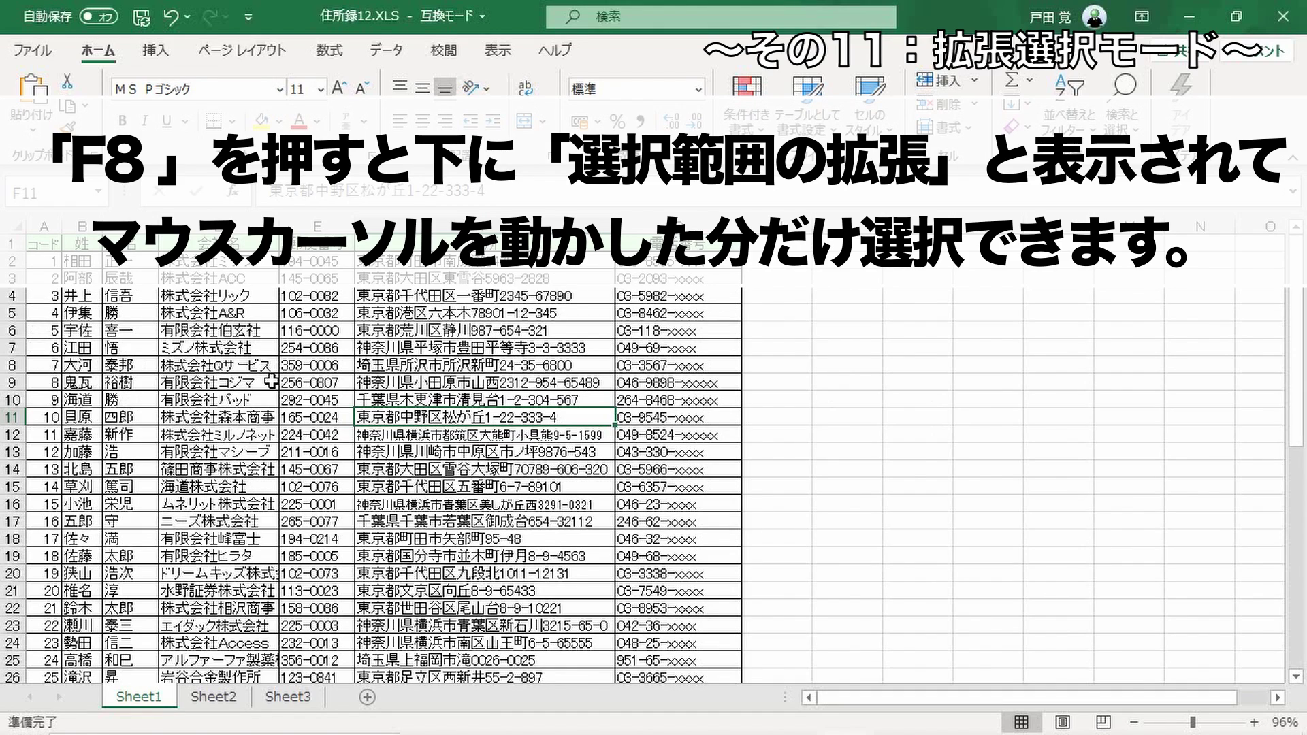
- Turn on Extend Selection with F8 and reshape the selection with arrow keys down to rows 9–11
{"action": "key", "text": "F8"}
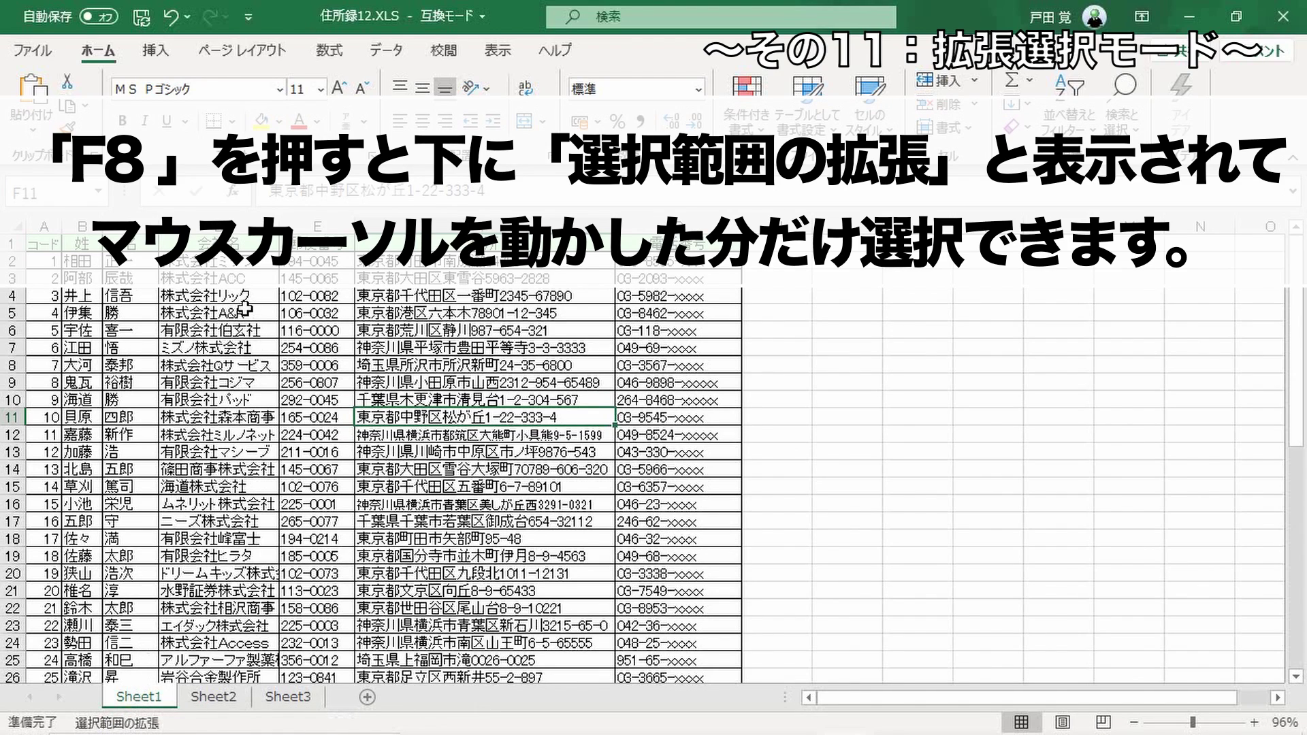
{"action": "key", "text": "Down"}
{"action": "key", "text": "Down"}
{"action": "key", "text": "Down"}
{"action": "key", "text": "Down"}
{"action": "key", "text": "Right"}
{"action": "key", "text": "Right"}
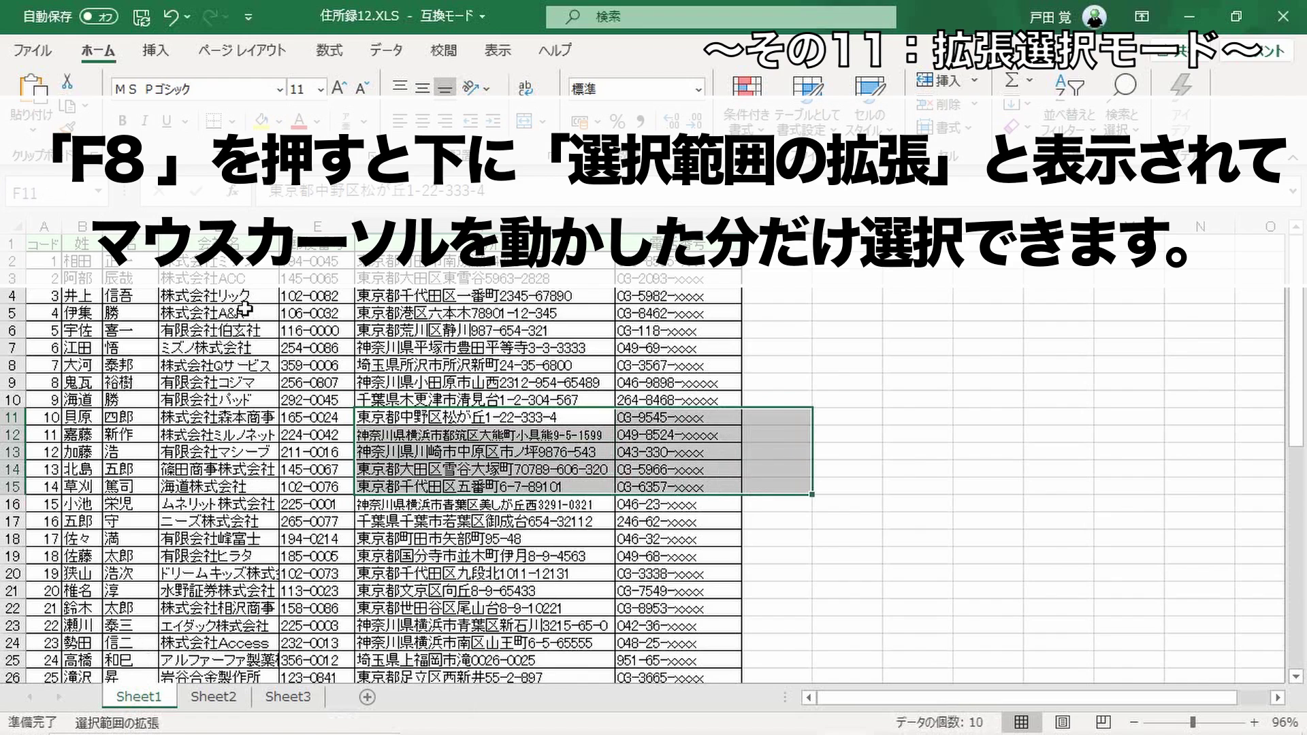
{"action": "key", "text": "Up"}
{"action": "key", "text": "Up"}
{"action": "key", "text": "Left"}
{"action": "key", "text": "Left"}
{"action": "key", "text": "Left"}
{"action": "key", "text": "Left"}
{"action": "key", "text": "Left"}
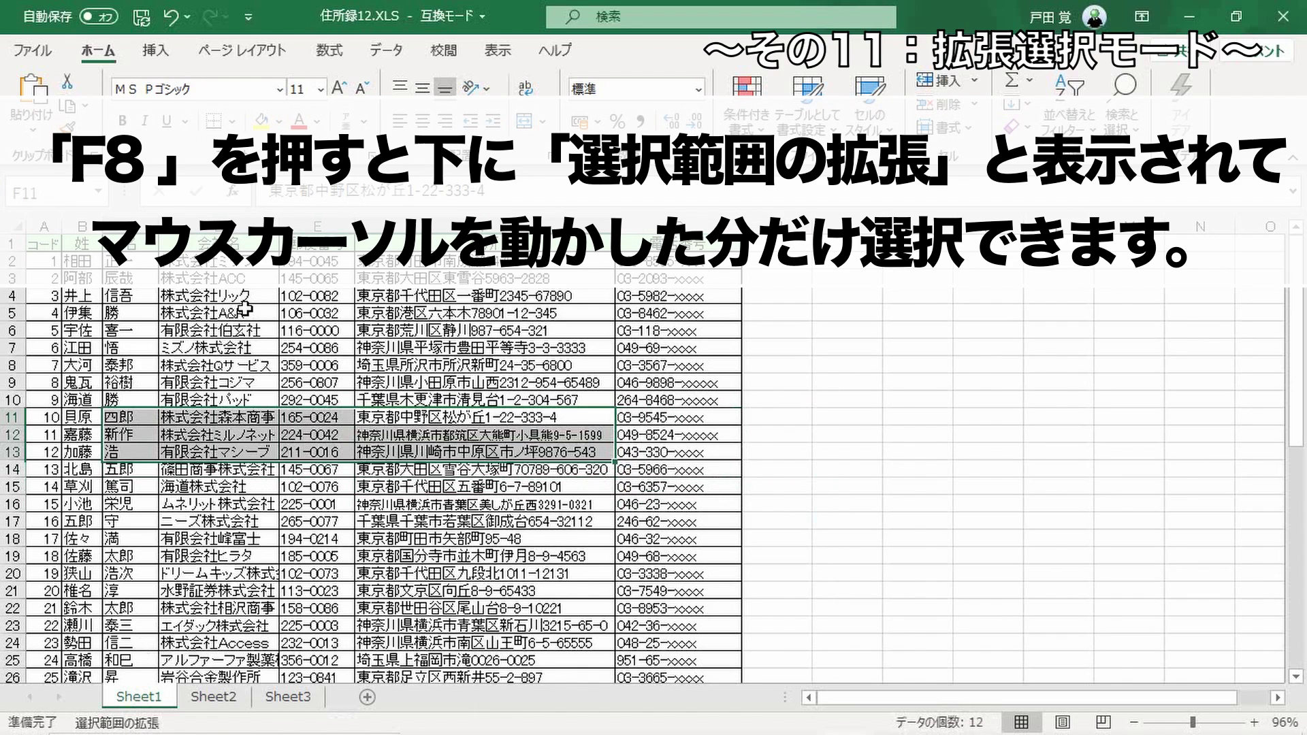
{"action": "key", "text": "Up"}
{"action": "key", "text": "Up"}
{"action": "key", "text": "Up"}
{"action": "key", "text": "Up"}
{"action": "key", "text": "Up"}
{"action": "key", "text": "Up"}
{"action": "key", "text": "Up"}
{"action": "key", "text": "Up"}
{"action": "key", "text": "Left"}
{"action": "key", "text": "Left"}
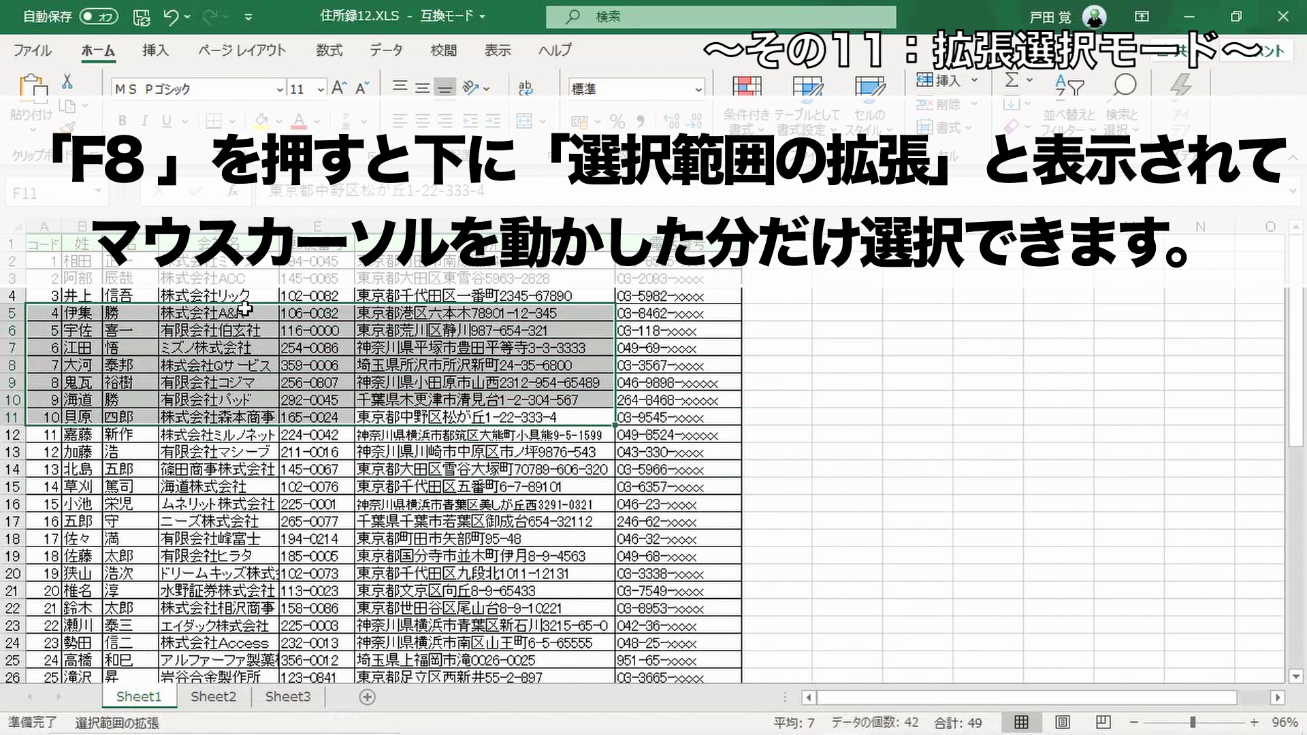
{"action": "key", "text": "Up"}
{"action": "key", "text": "Up"}
{"action": "key", "text": "Up"}
{"action": "key", "text": "Down"}
{"action": "key", "text": "Down"}
{"action": "key", "text": "Down"}
{"action": "key", "text": "Down"}
{"action": "key", "text": "Down"}
{"action": "key", "text": "Down"}
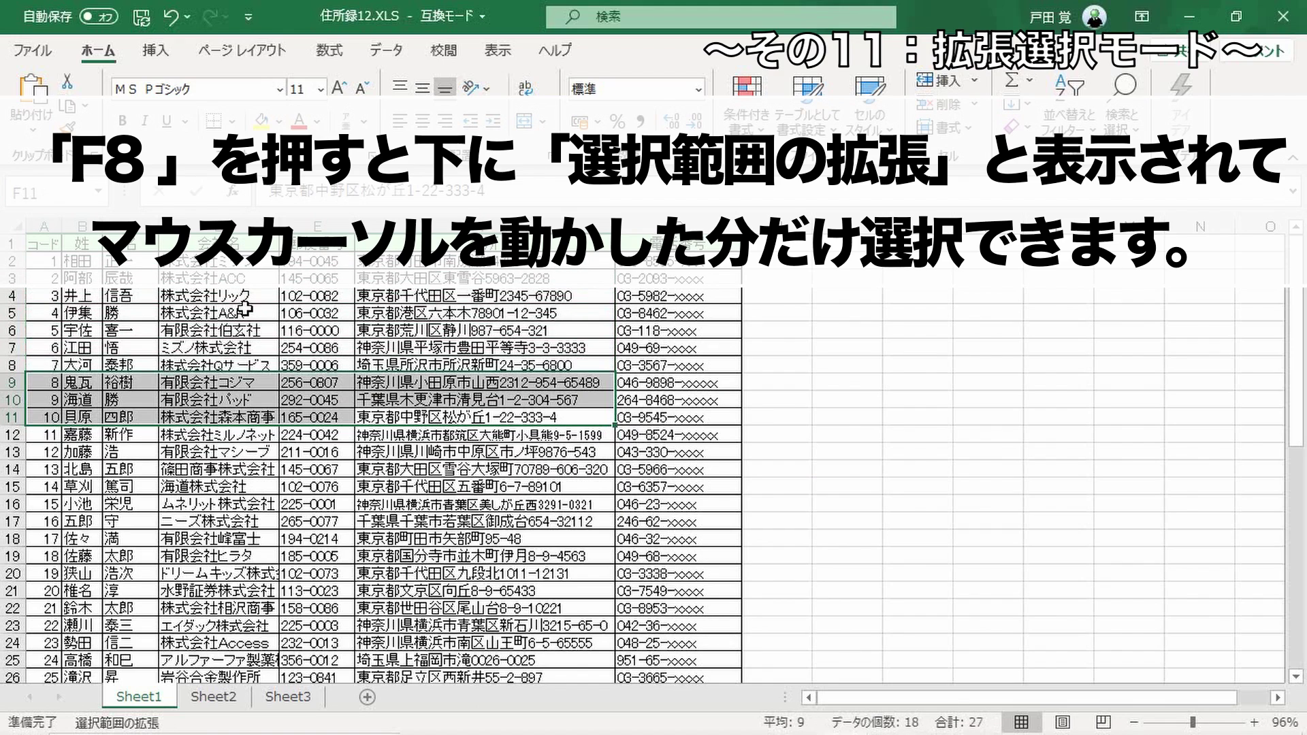
{"action": "key", "text": "Down"}
{"action": "key", "text": "Down"}
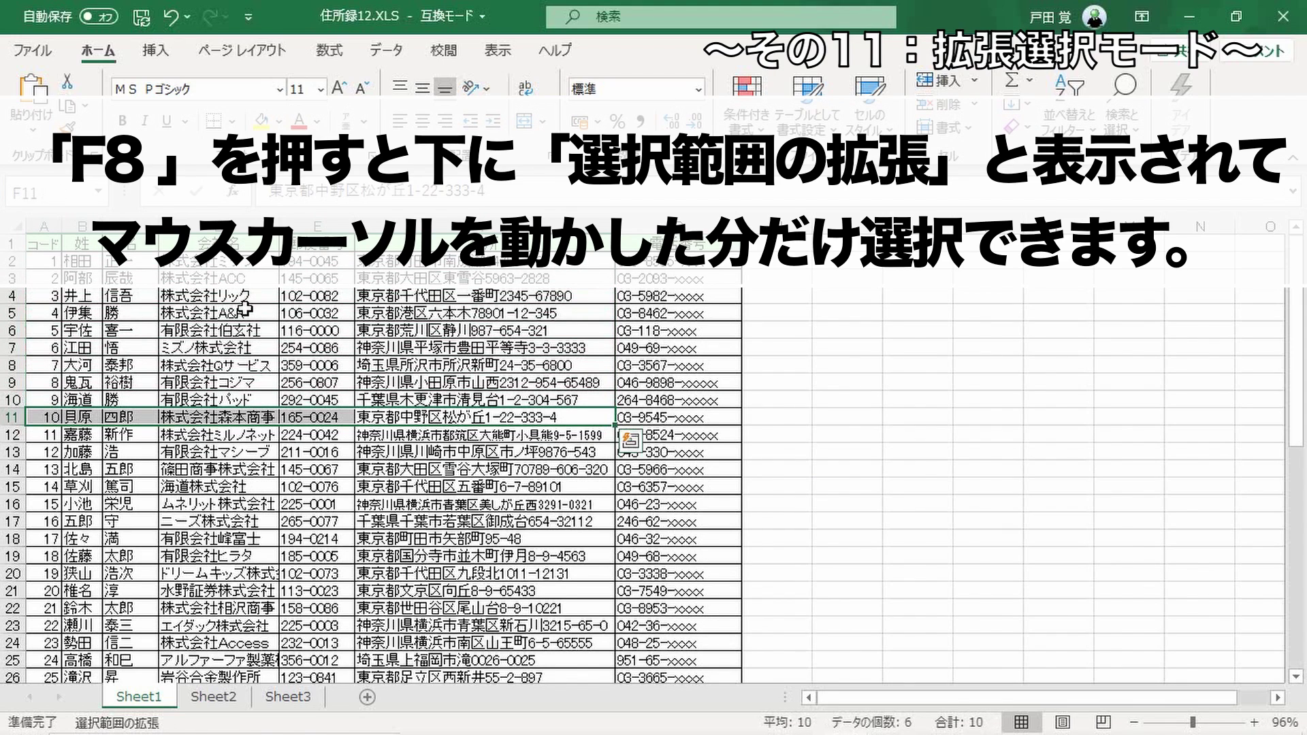
- Leave extend-selection mode with F8 and return to cell A1
{"action": "key", "text": "F8"}
{"action": "key", "text": "Up"}
{"action": "key", "text": "Up"}
{"action": "key", "text": "Up"}
{"action": "key", "text": "Up"}
{"action": "key", "text": "Up"}
{"action": "key", "text": "Up"}
{"action": "key", "text": "Up"}
{"action": "key", "text": "Up"}
{"action": "key", "text": "Up"}
{"action": "key", "text": "Left"}
{"action": "key", "text": "Home"}
{"action": "key", "text": "Up"}
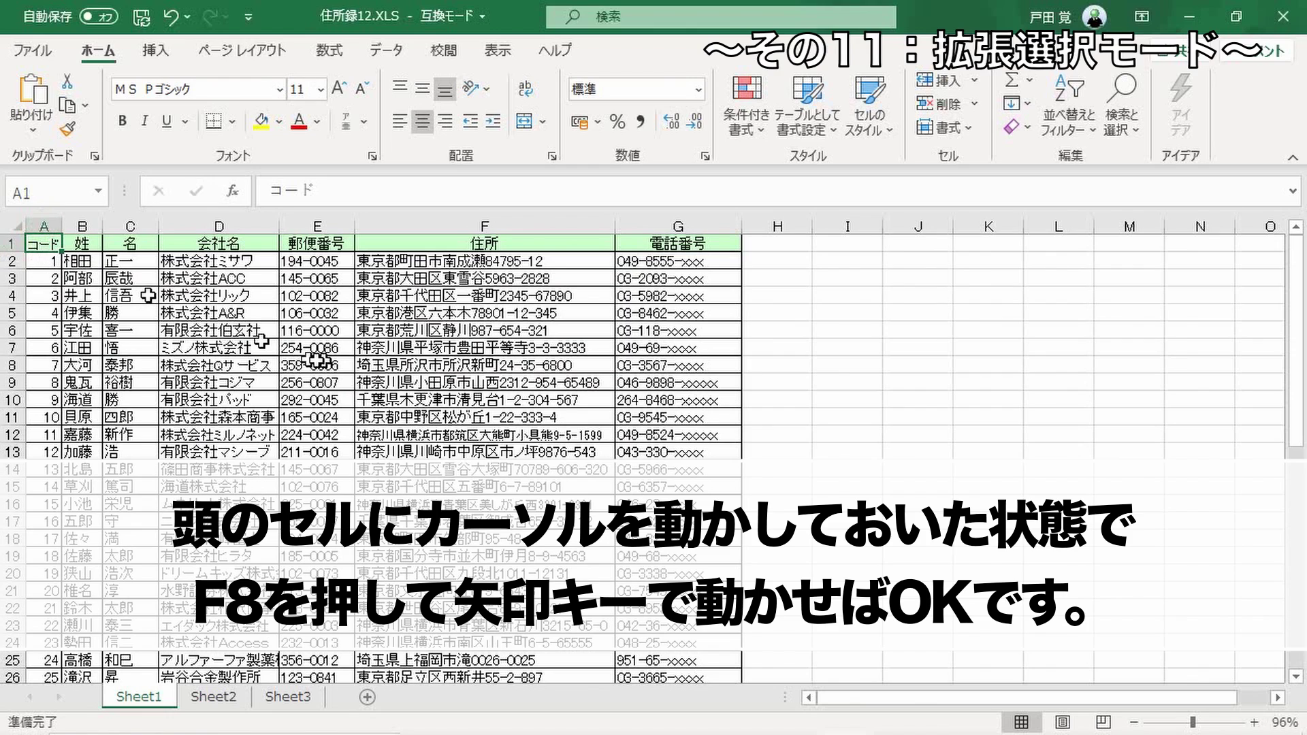
- From A1, use F8 extend mode with the arrow keys to grow and shrink the selection, then end it
{"action": "key", "text": "F8"}
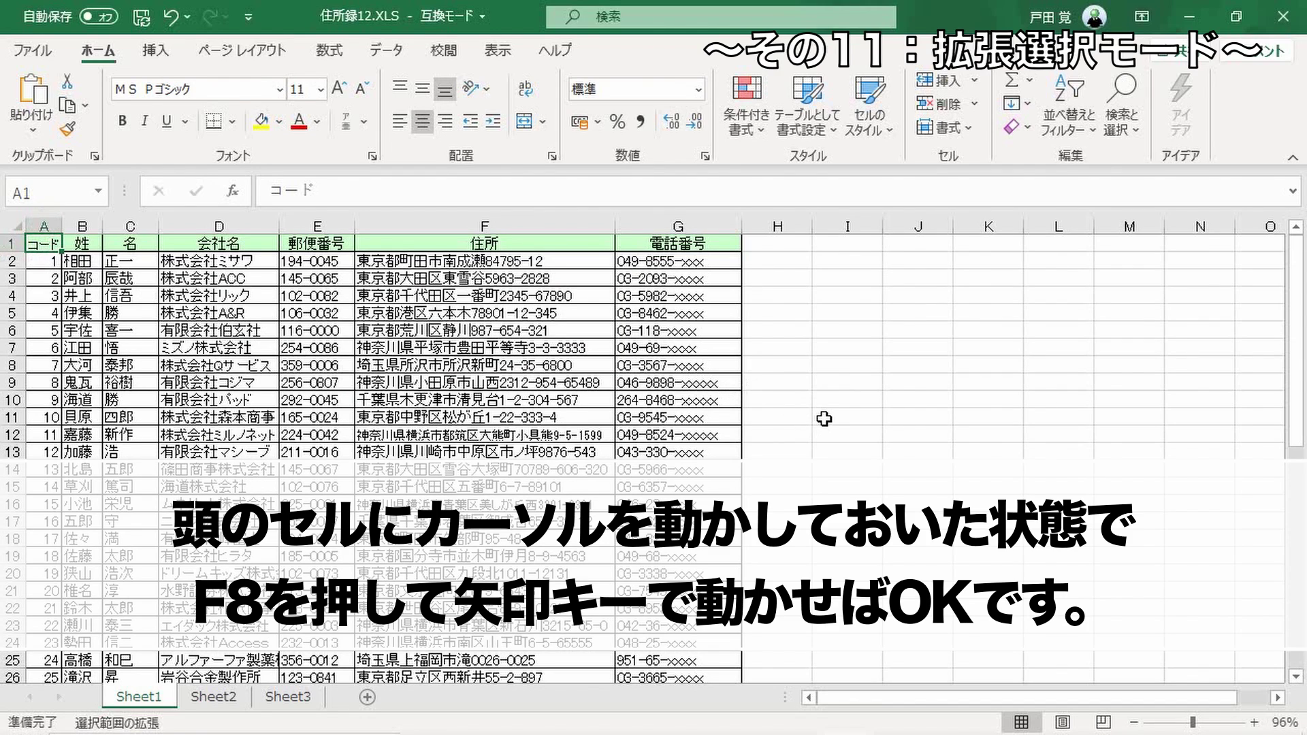
{"action": "key", "text": "Down"}
{"action": "key", "text": "Down"}
{"action": "key", "text": "Down"}
{"action": "key", "text": "Down"}
{"action": "key", "text": "Down"}
{"action": "key", "text": "Down"}
{"action": "key", "text": "Down"}
{"action": "key", "text": "Down"}
{"action": "key", "text": "Down"}
{"action": "key", "text": "Down"}
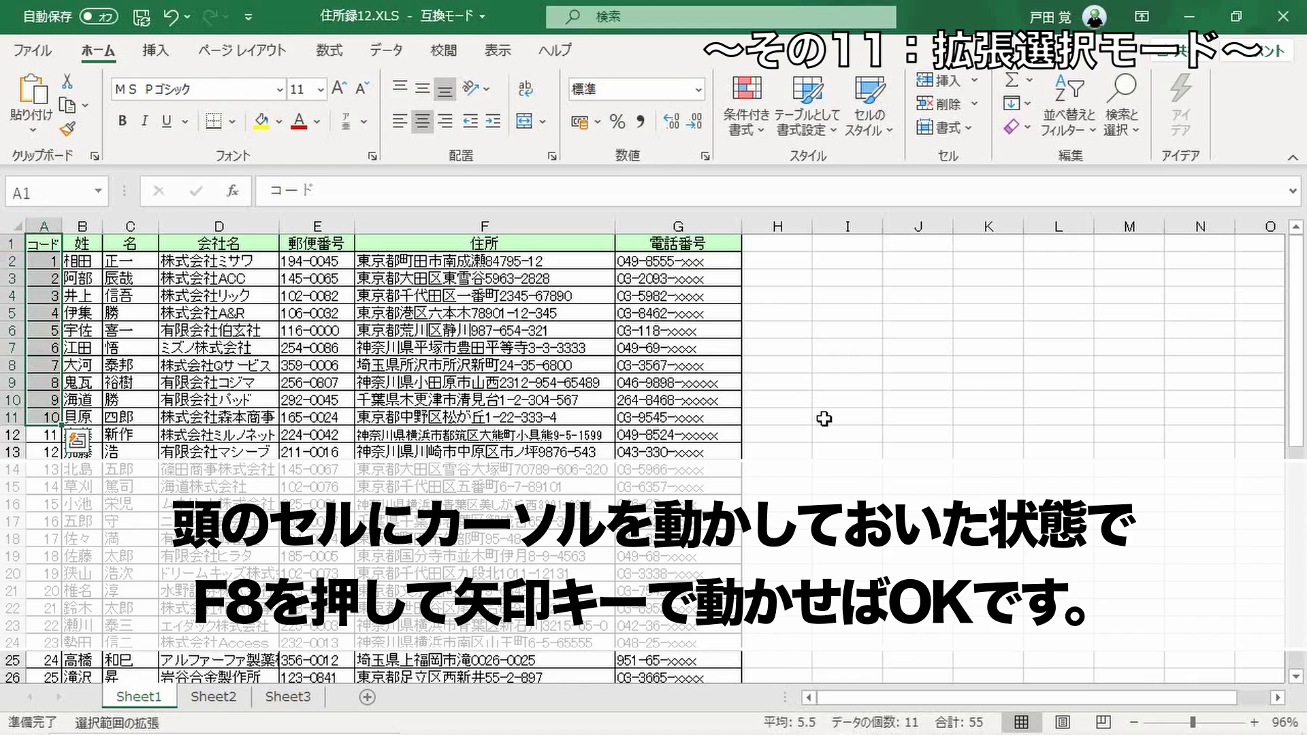
{"action": "key", "text": "Down"}
{"action": "key", "text": "Down"}
{"action": "key", "text": "Down"}
{"action": "key", "text": "Down"}
{"action": "key", "text": "Down"}
{"action": "key", "text": "Down"}
{"action": "key", "text": "Right"}
{"action": "key", "text": "Right"}
{"action": "key", "text": "Right"}
{"action": "key", "text": "Right"}
{"action": "key", "text": "Right"}
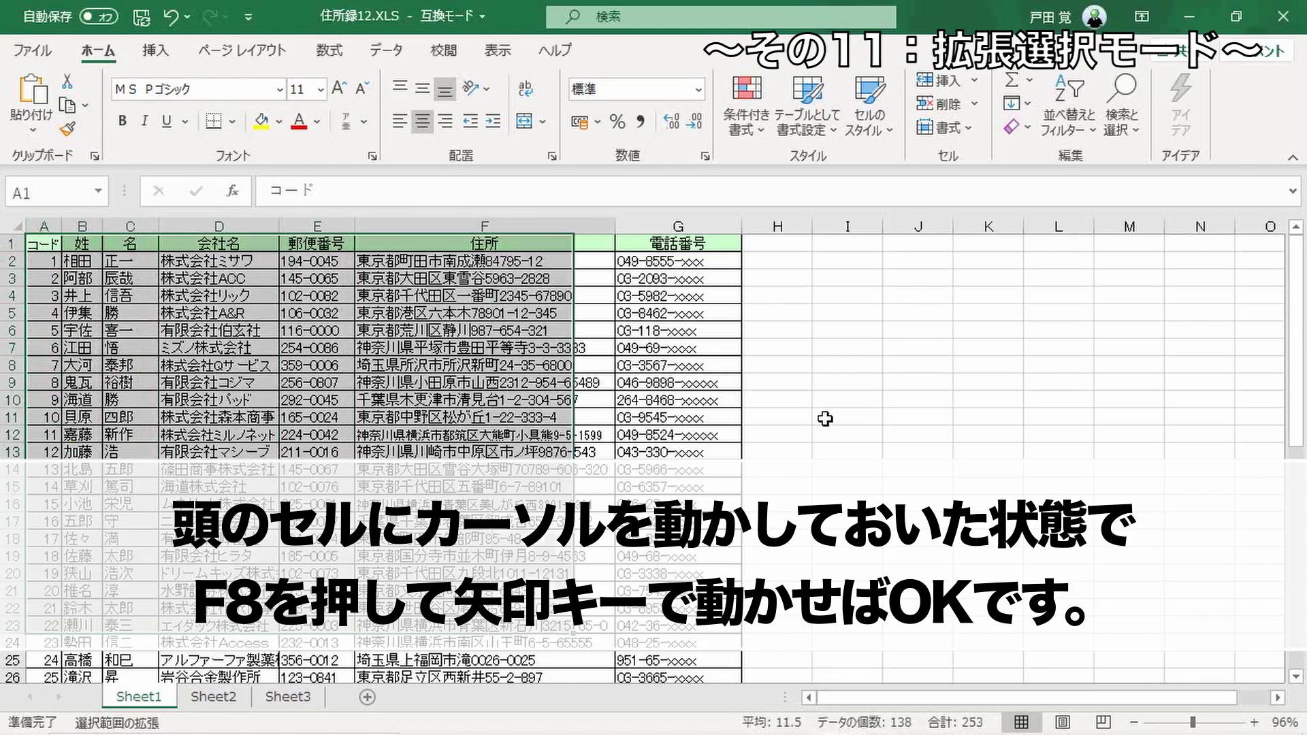
{"action": "key", "text": "Right"}
{"action": "key", "text": "Down"}
{"action": "key", "text": "Down"}
{"action": "key", "text": "Down"}
{"action": "key", "text": "Down"}
{"action": "key", "text": "Down"}
{"action": "key", "text": "Down"}
{"action": "key", "text": "Down"}
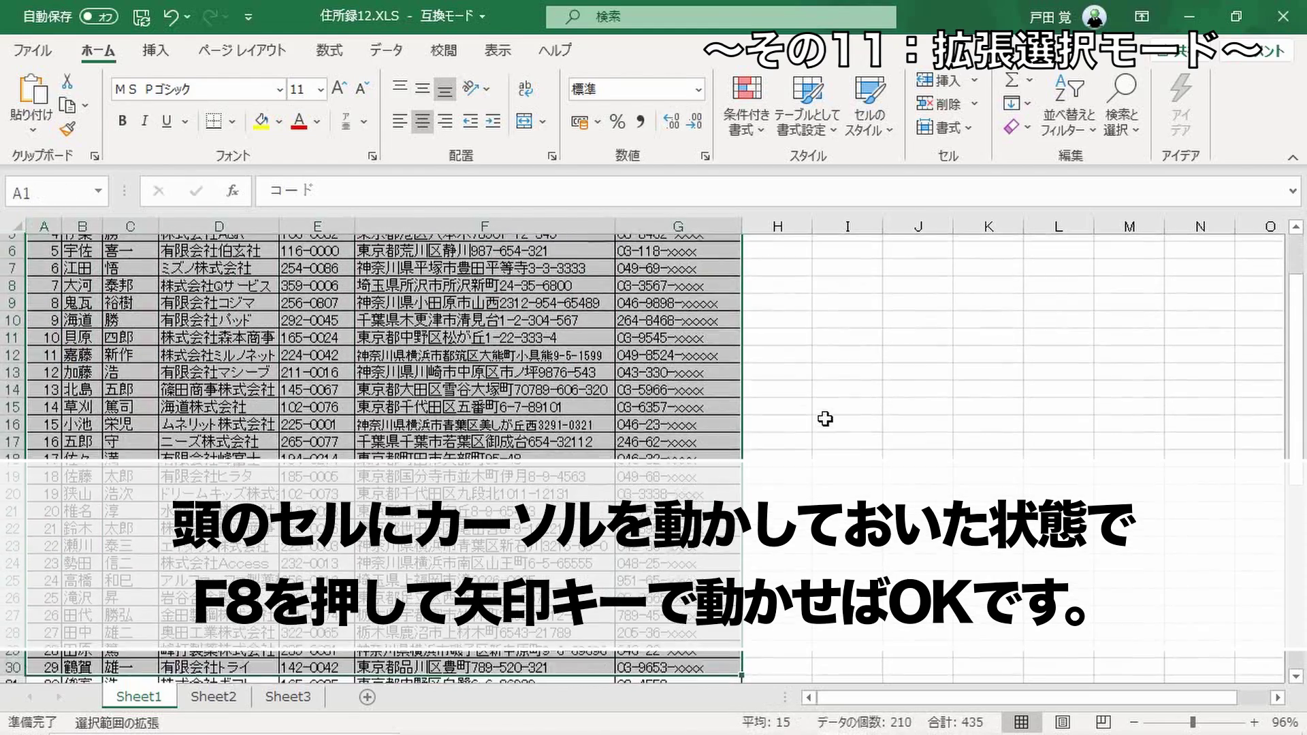
{"action": "key", "text": "Up"}
{"action": "key", "text": "Up"}
{"action": "key", "text": "Up"}
{"action": "key", "text": "Up"}
{"action": "key", "text": "Up"}
{"action": "key", "text": "Up"}
{"action": "key", "text": "Up"}
{"action": "key", "text": "Up"}
{"action": "key", "text": "Up"}
{"action": "key", "text": "Up"}
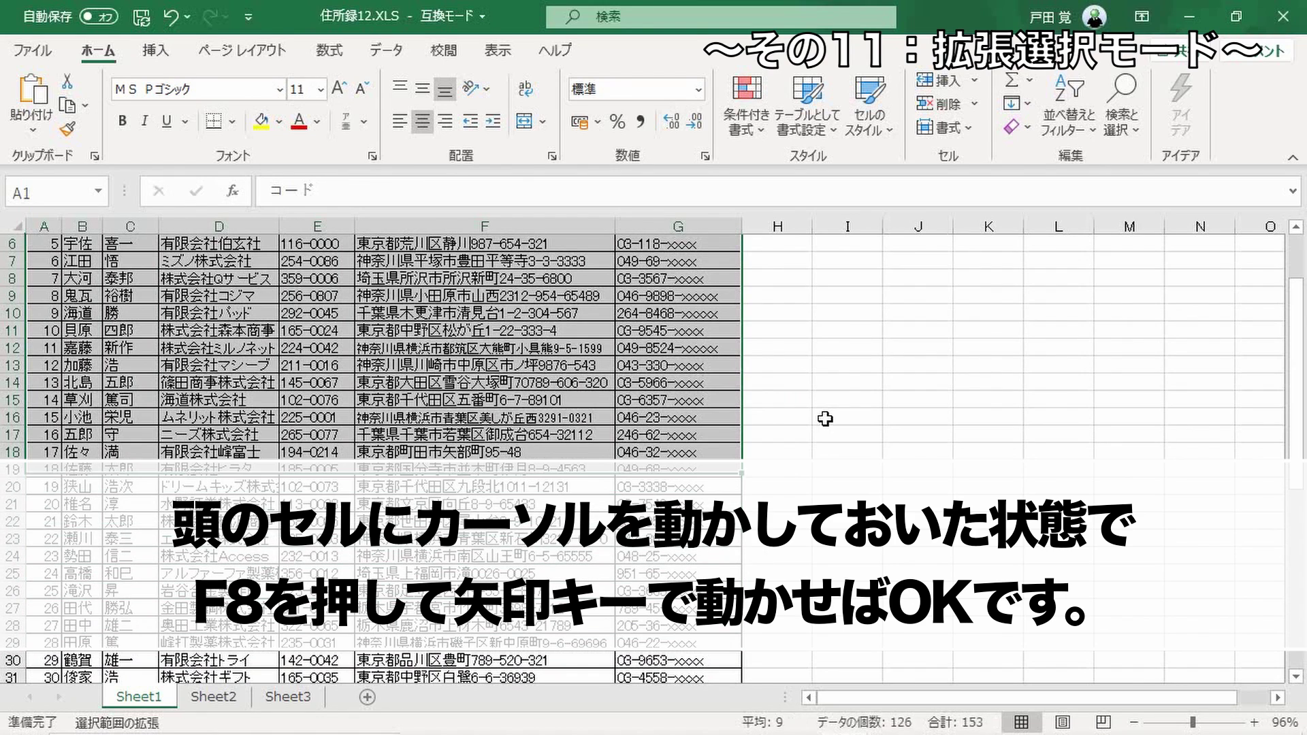
{"action": "key", "text": "Up"}
{"action": "key", "text": "Up"}
{"action": "key", "text": "Up"}
{"action": "key", "text": "Up"}
{"action": "key", "text": "Up"}
{"action": "key", "text": "Up"}
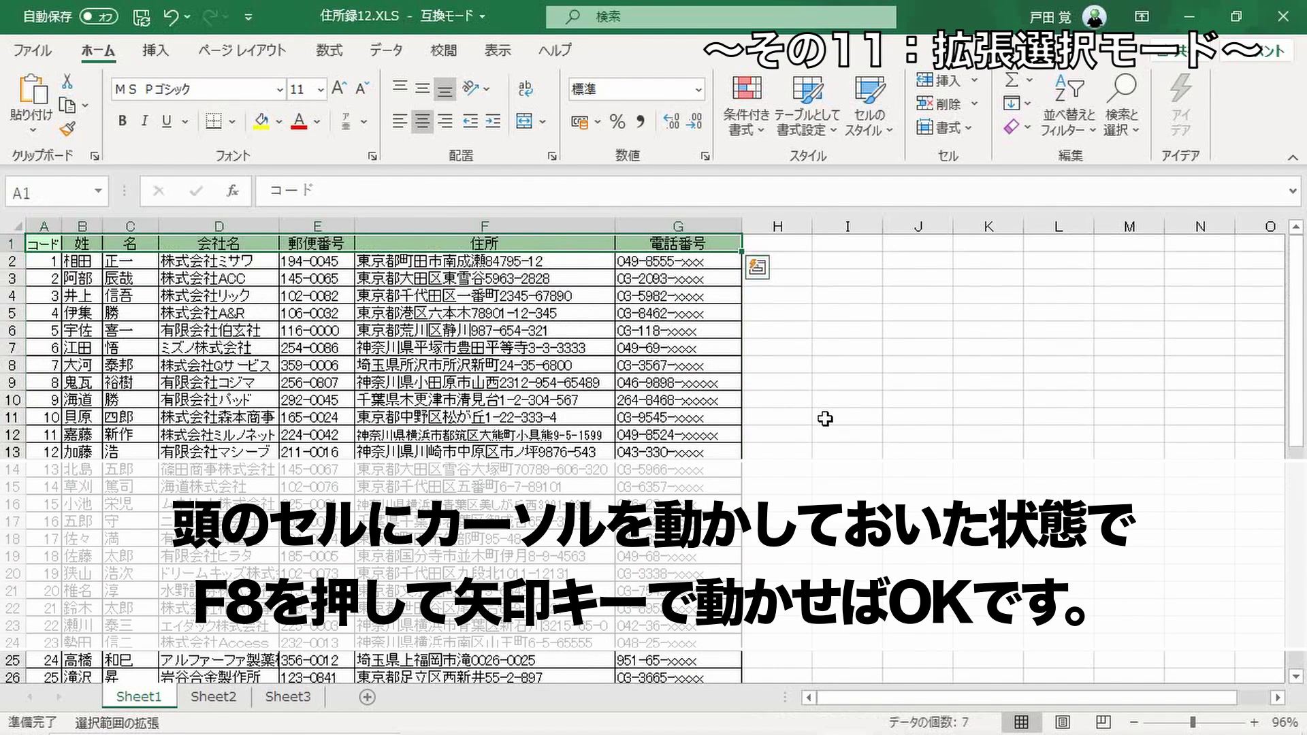
{"action": "key", "text": "F8"}
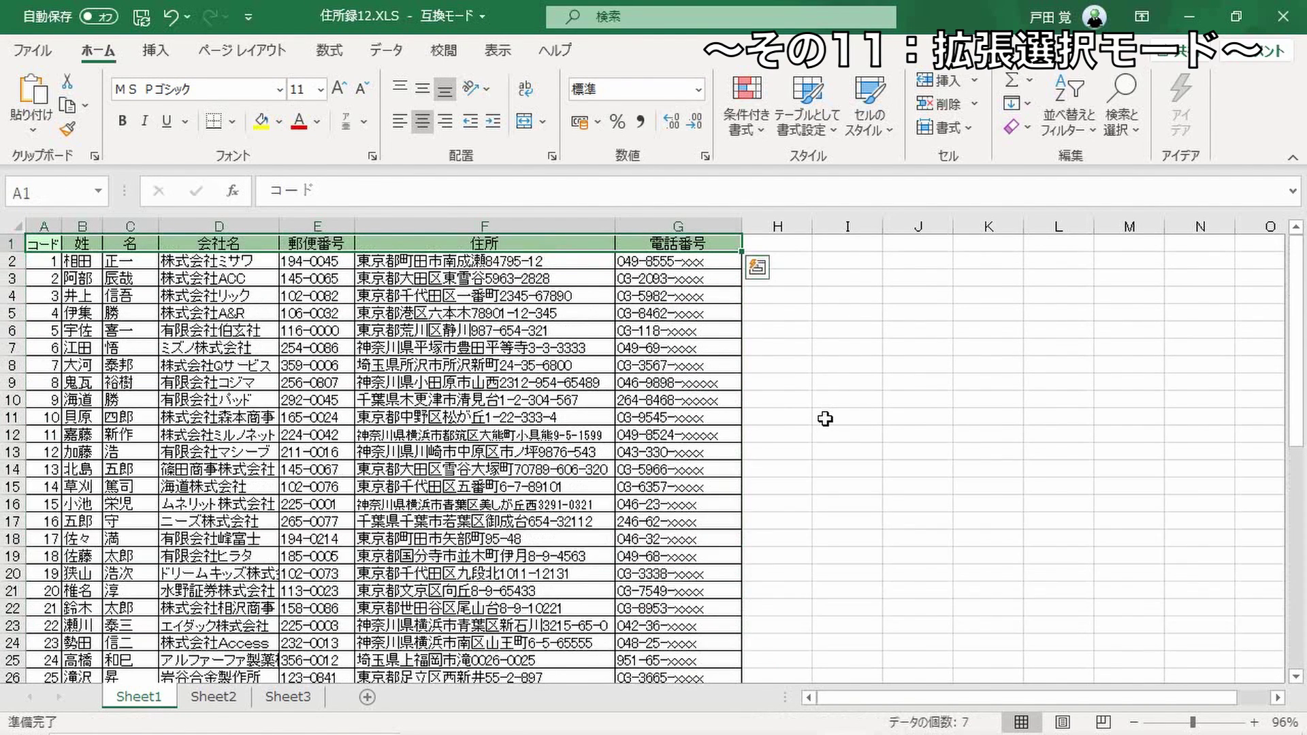
- After a manual drag for comparison, select A1:G23 by pressing F8 at A1 and clicking G23
{"action": "left_click", "coordinate": [909, 336]}
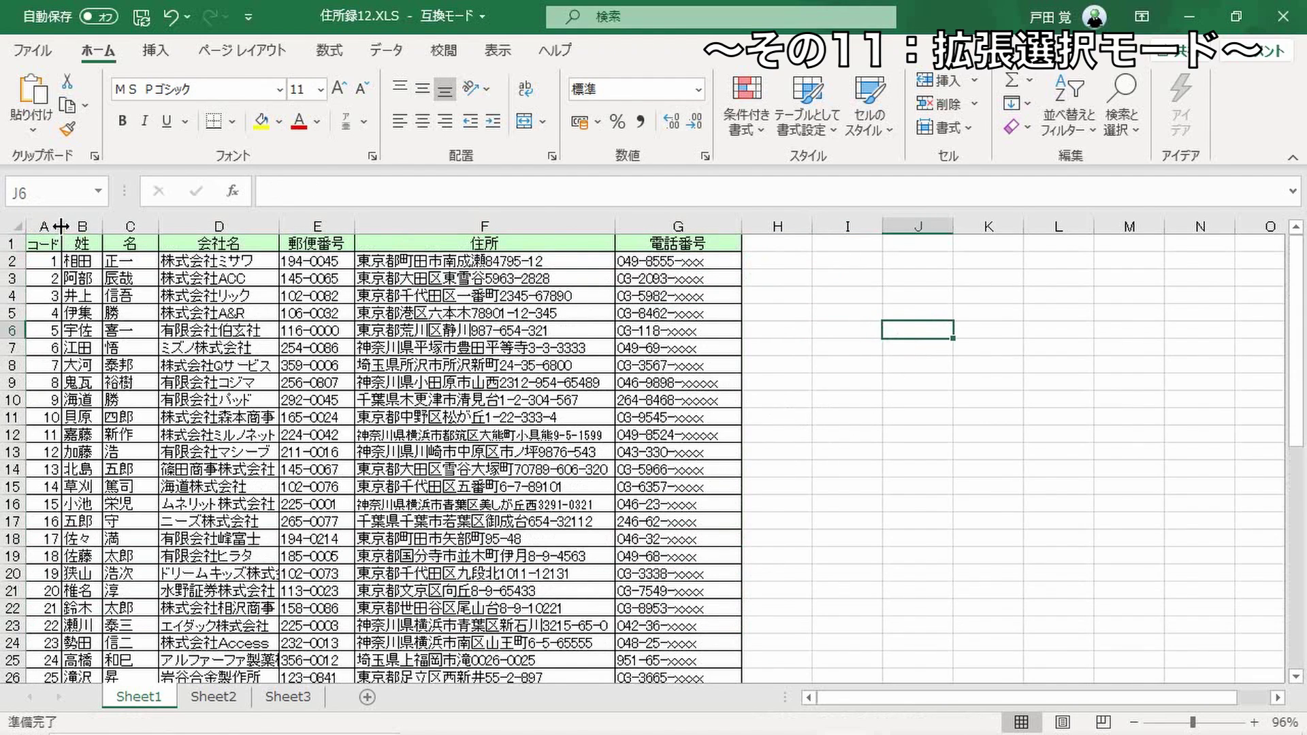
{"action": "left_click", "coordinate": [51, 246]}
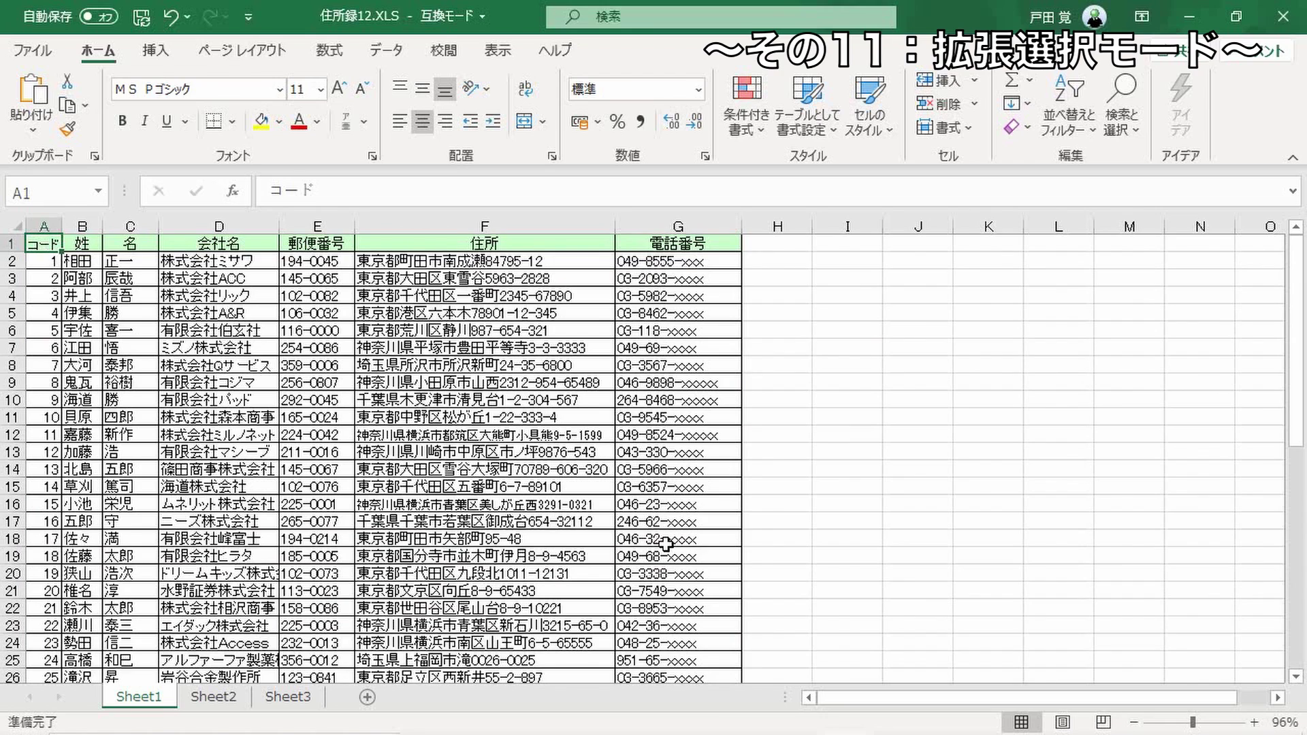
{"action": "mouse_move", "coordinate": [38, 244]}
{"action": "left_mouse_down"}
{"action": "mouse_move", "coordinate": [398, 398]}
{"action": "mouse_move", "coordinate": [681, 556]}
{"action": "left_mouse_up"}
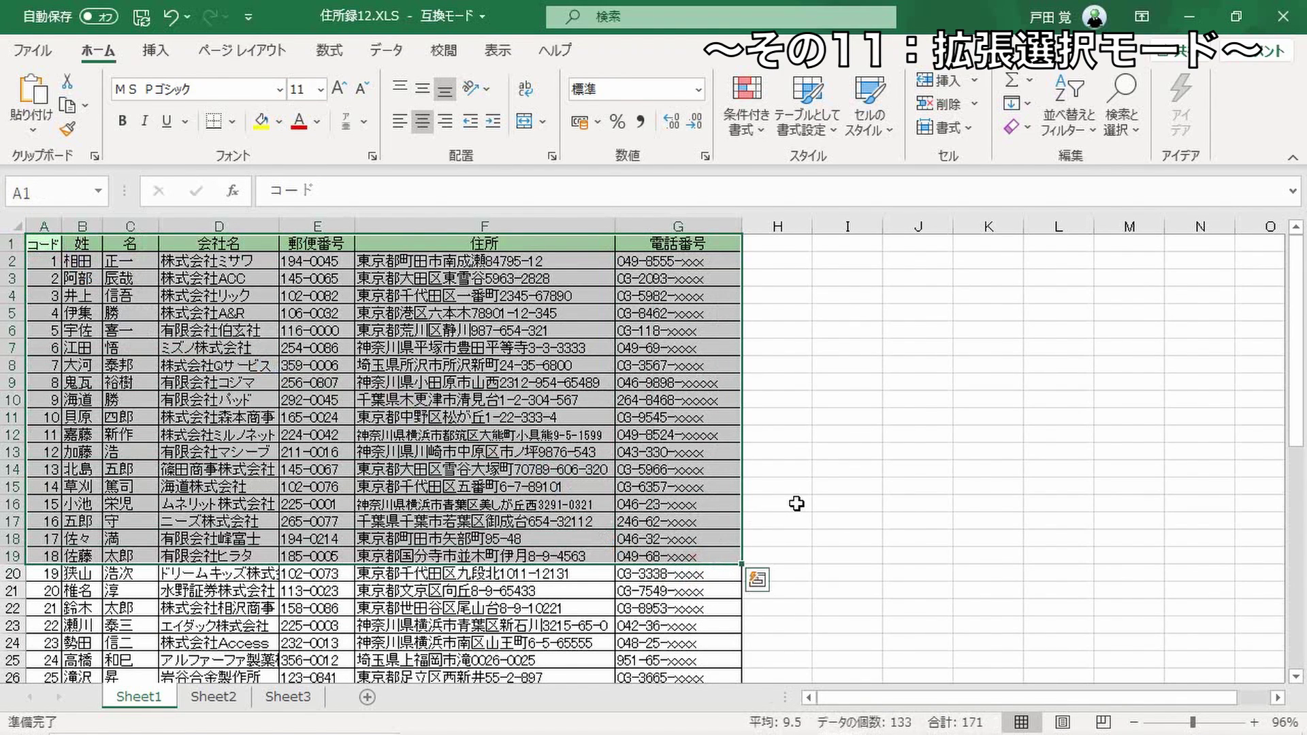
{"action": "left_click", "coordinate": [795, 506]}
{"action": "left_click", "coordinate": [41, 245]}
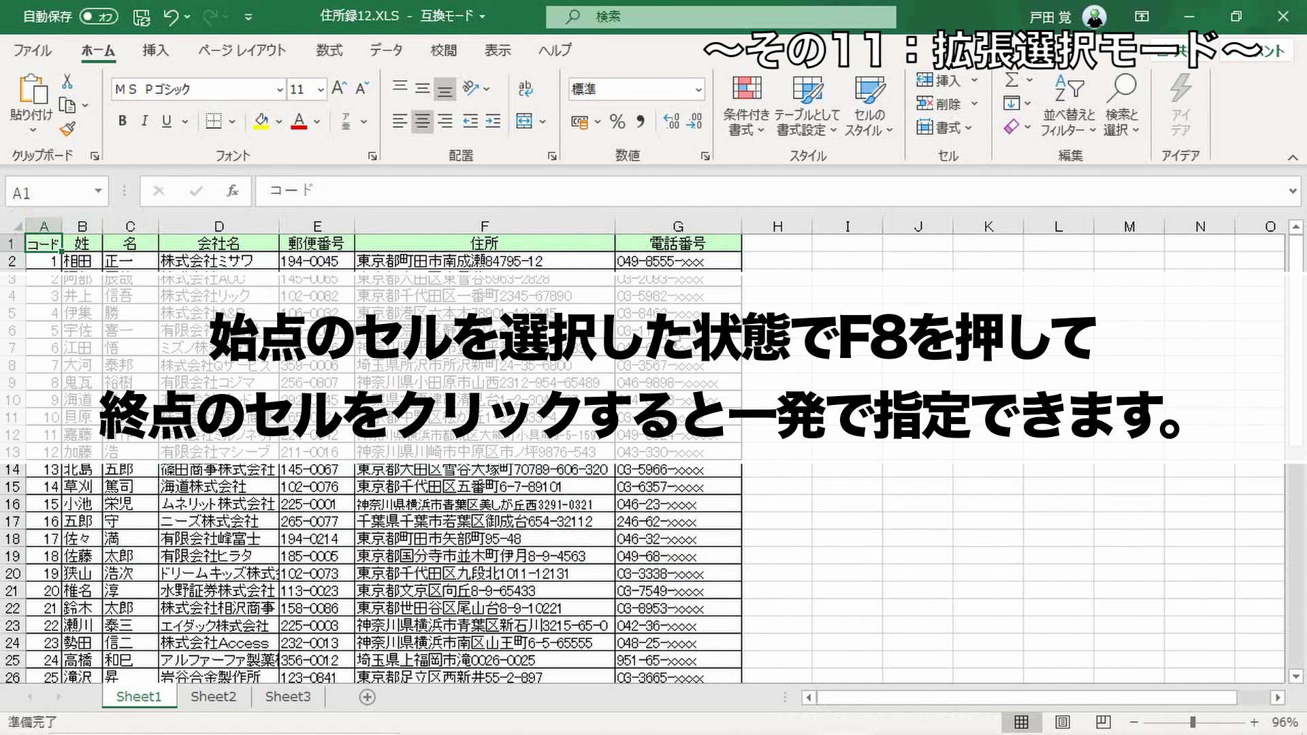
{"action": "key", "text": "F8"}
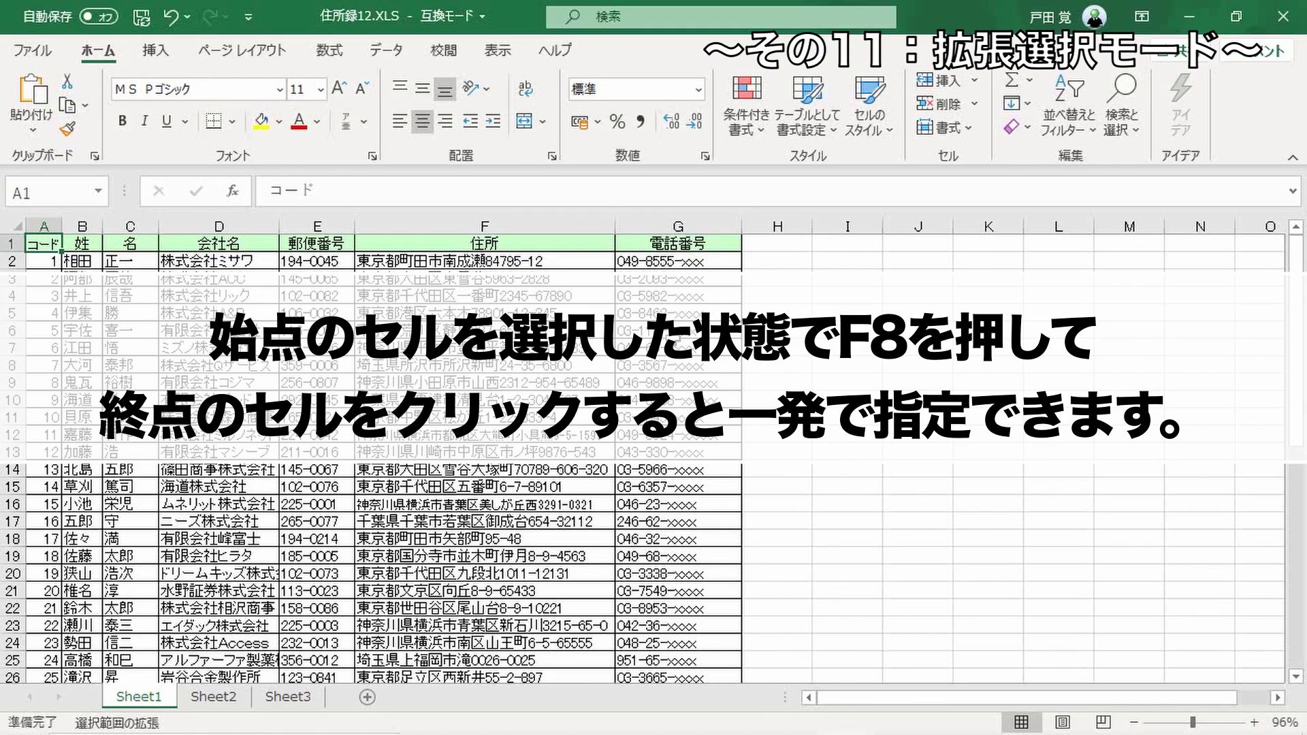
{"action": "left_click", "coordinate": [675, 632]}
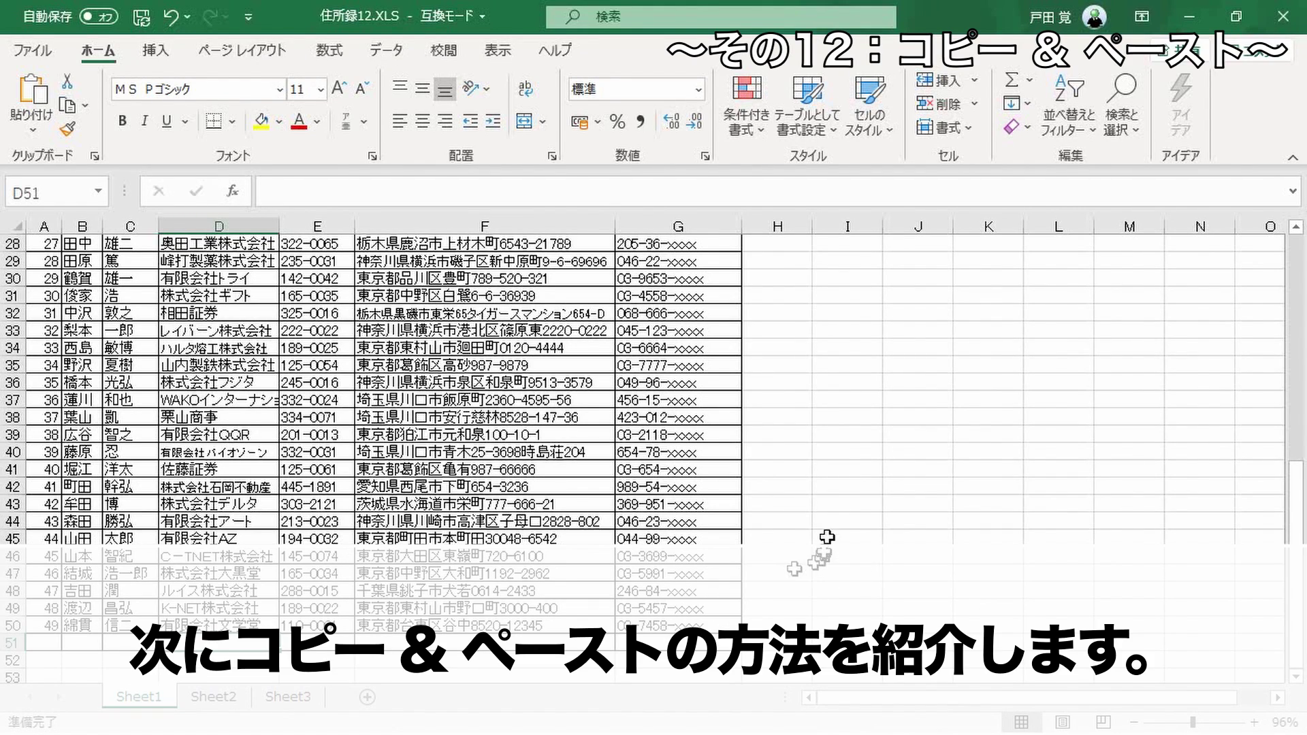
{"action": "left_click", "coordinate": [852, 452]}
{"action": "left_click_drag", "start_coordinate": [677, 400], "coordinate": [695, 521]}
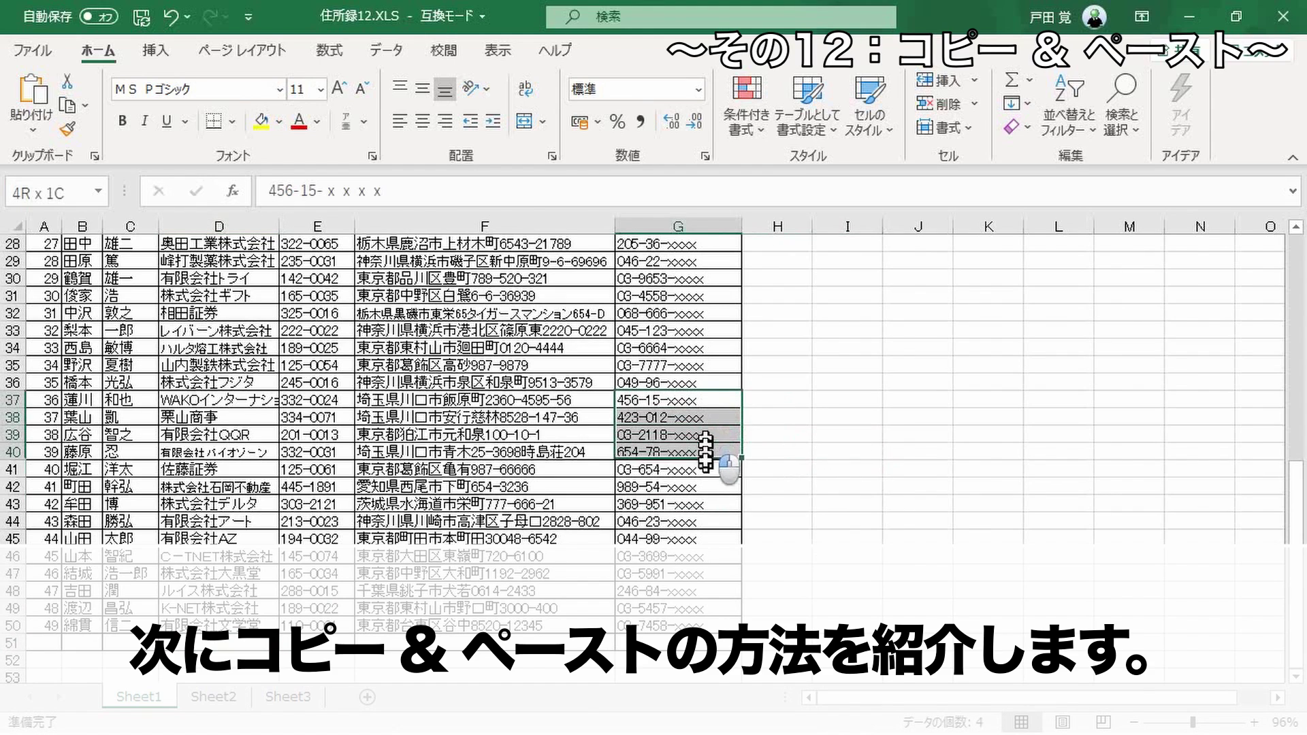
{"action": "key", "text": "ctrl+c"}
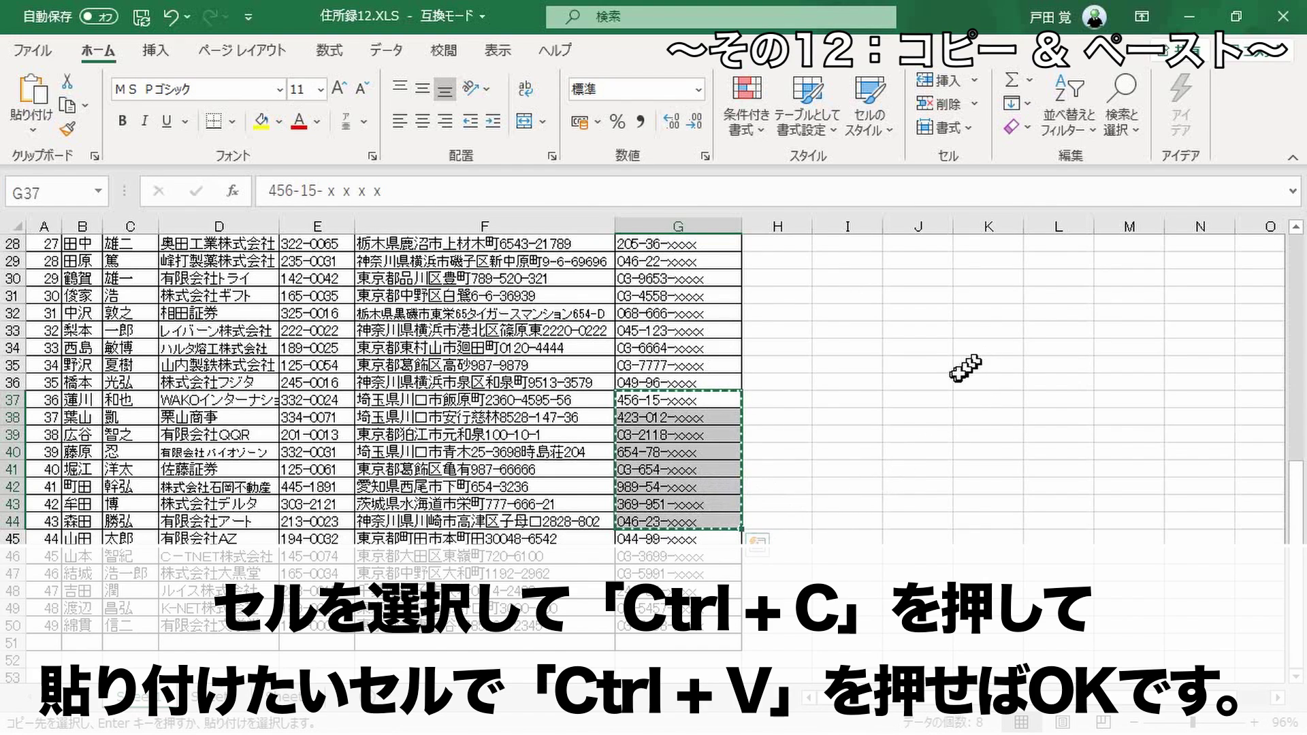
{"action": "left_click", "coordinate": [921, 365]}
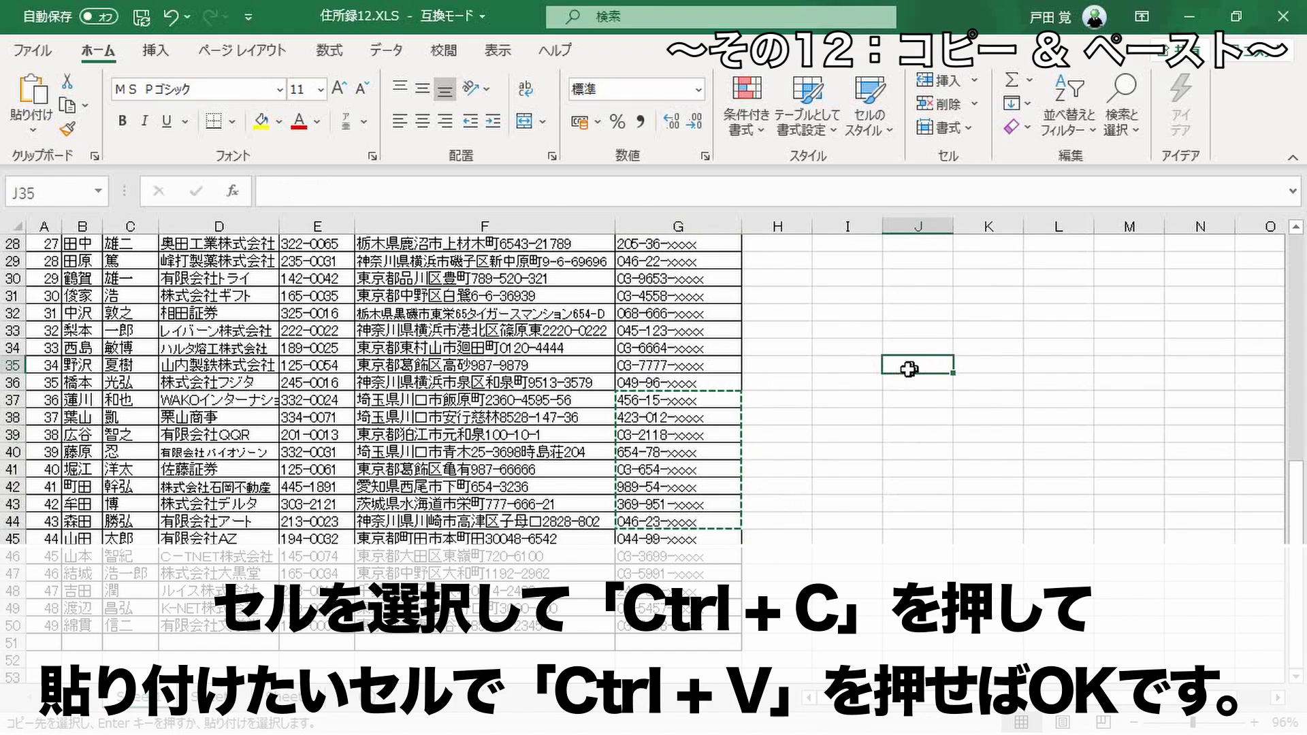
{"action": "key", "text": "ctrl+v"}
{"action": "left_click", "coordinate": [936, 590]}
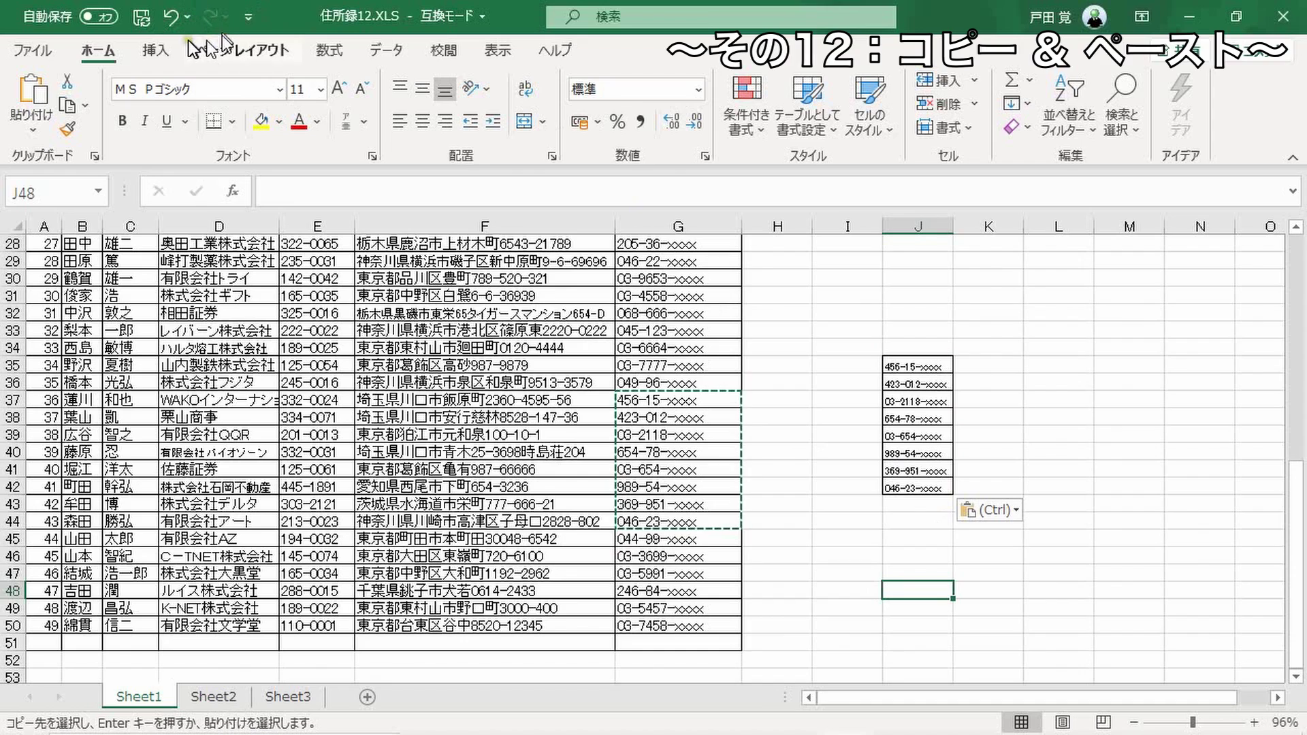
{"action": "left_click", "coordinate": [175, 20]}
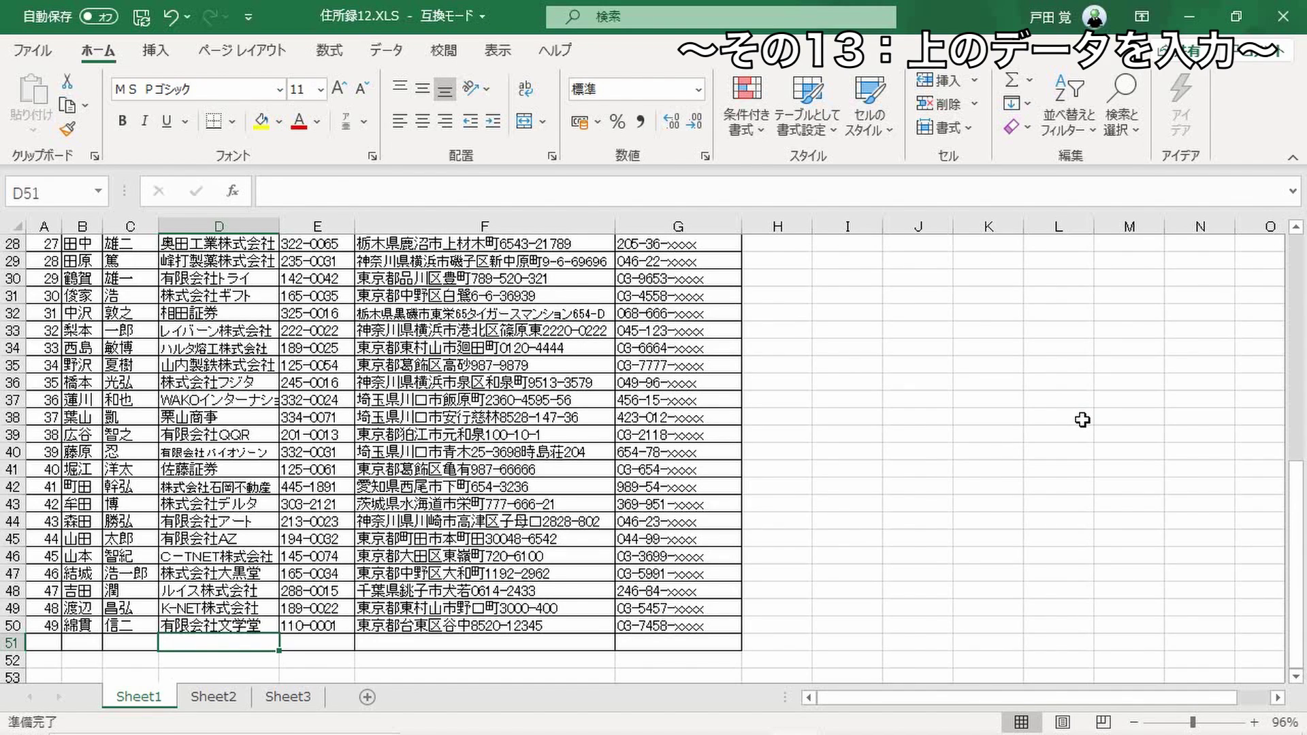
- Fill D51 and F51 with the company name and address above using Ctrl+D
{"action": "key", "text": "ctrl+d"}
{"action": "key", "text": "Right"}
{"action": "key", "text": "Right"}
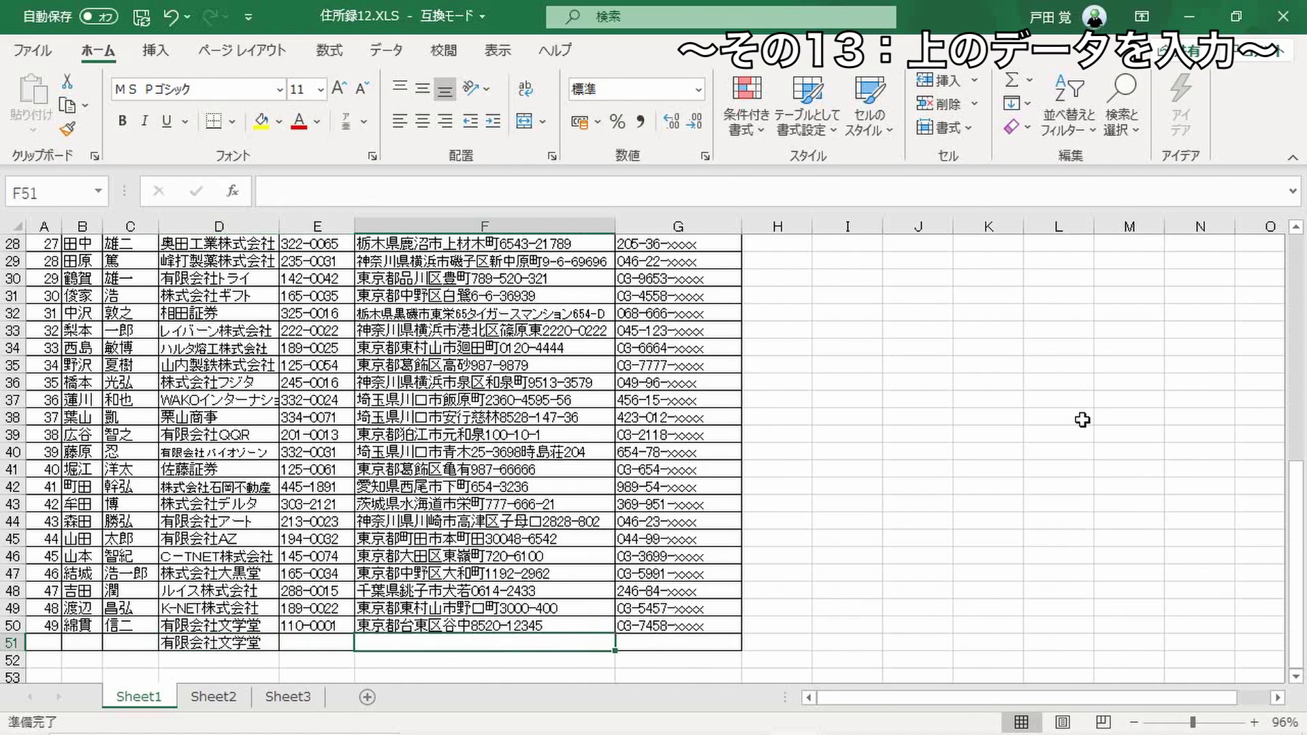
{"action": "key", "text": "ctrl+d"}
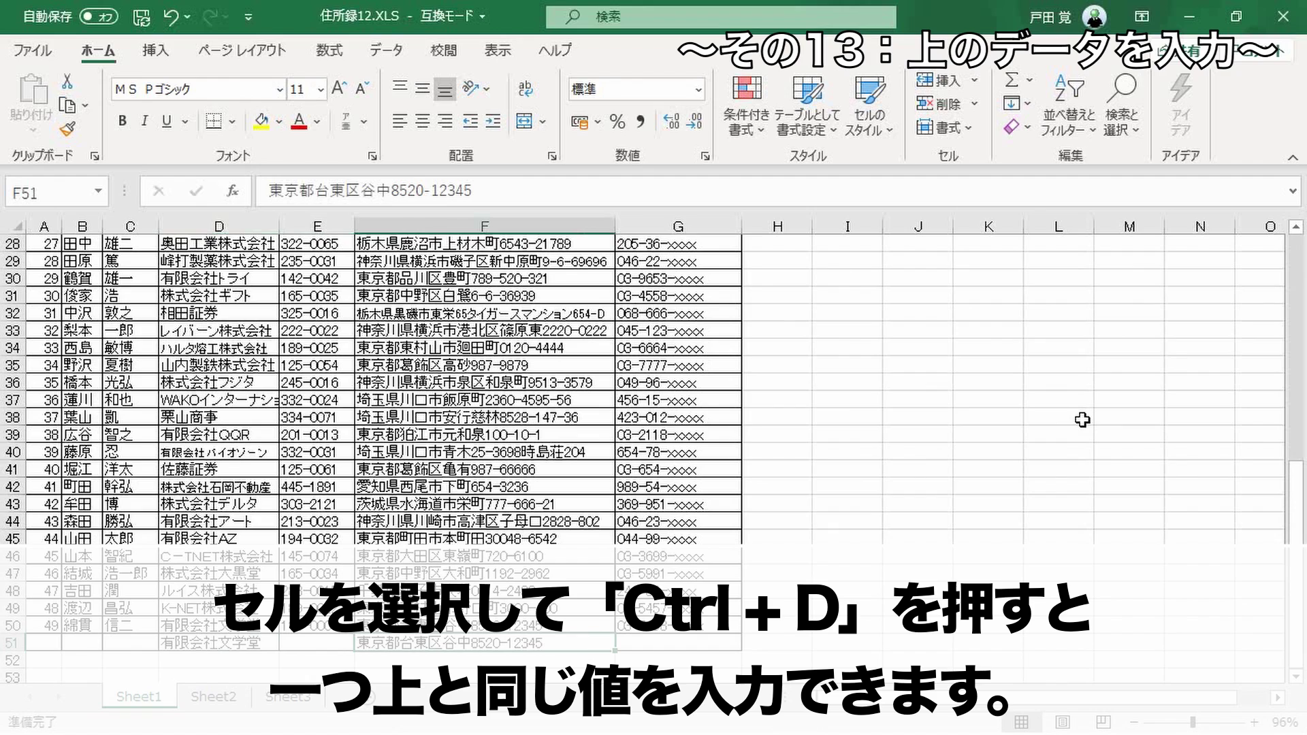
- Fill H44 and H45 with the phone numbers from G44 and G45 using Ctrl+R
{"action": "key", "text": "Right"}
{"action": "key", "text": "Right"}
{"action": "key", "text": "Right"}
{"action": "key", "text": "Up"}
{"action": "key", "text": "Up"}
{"action": "key", "text": "Up"}
{"action": "key", "text": "Up"}
{"action": "key", "text": "Up"}
{"action": "key", "text": "Up"}
{"action": "key", "text": "Up"}
{"action": "key", "text": "Left"}
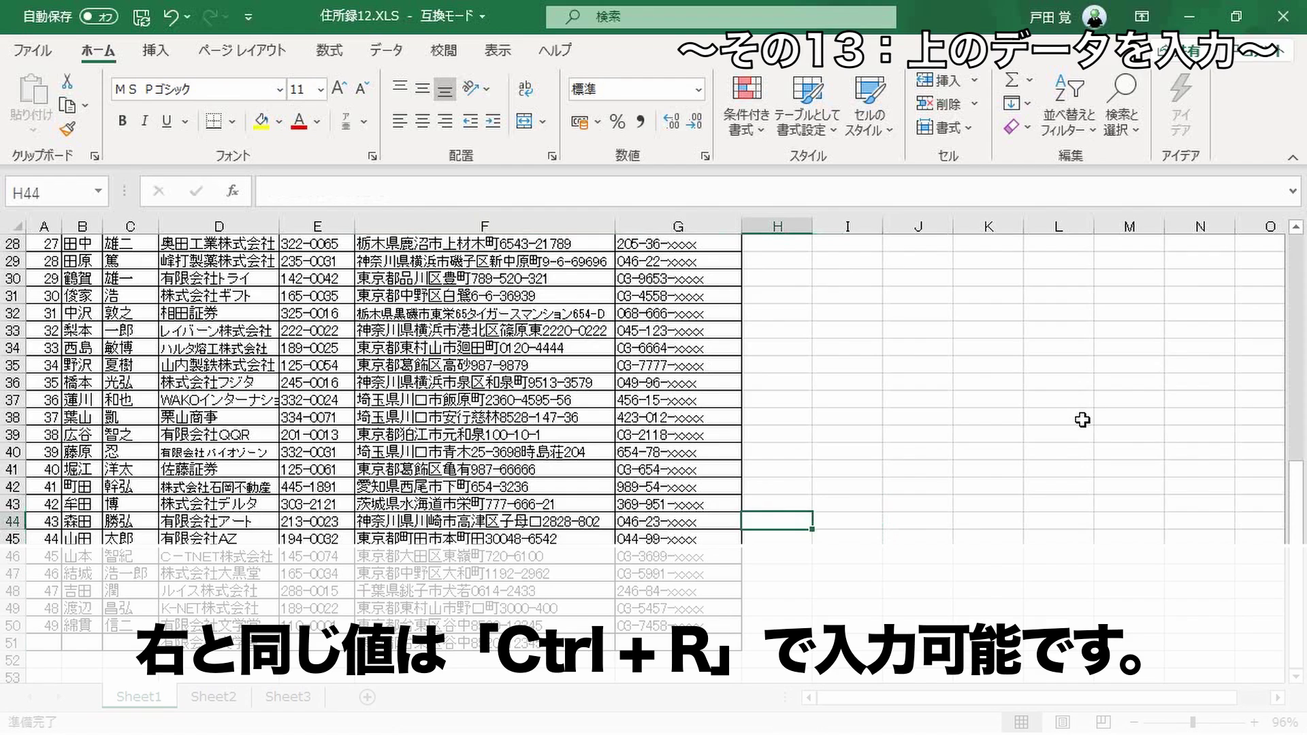
{"action": "key", "text": "ctrl+r"}
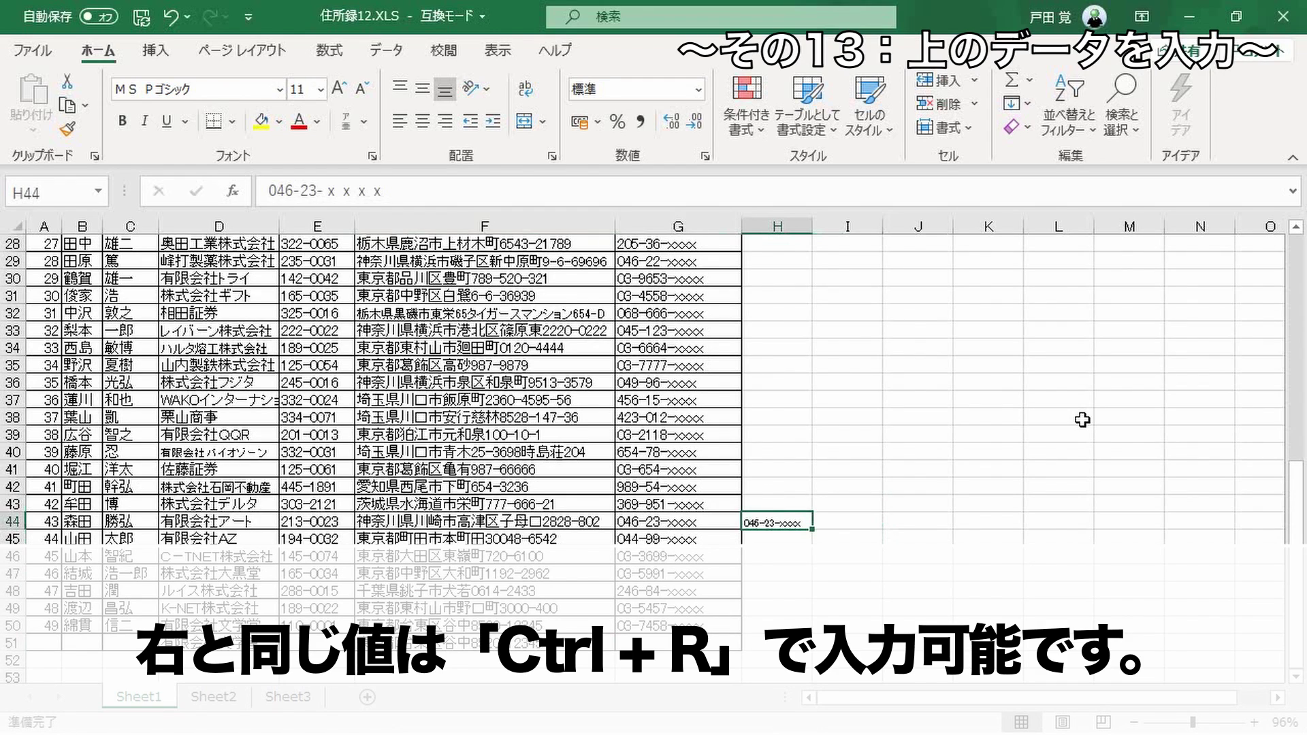
{"action": "key", "text": "Down"}
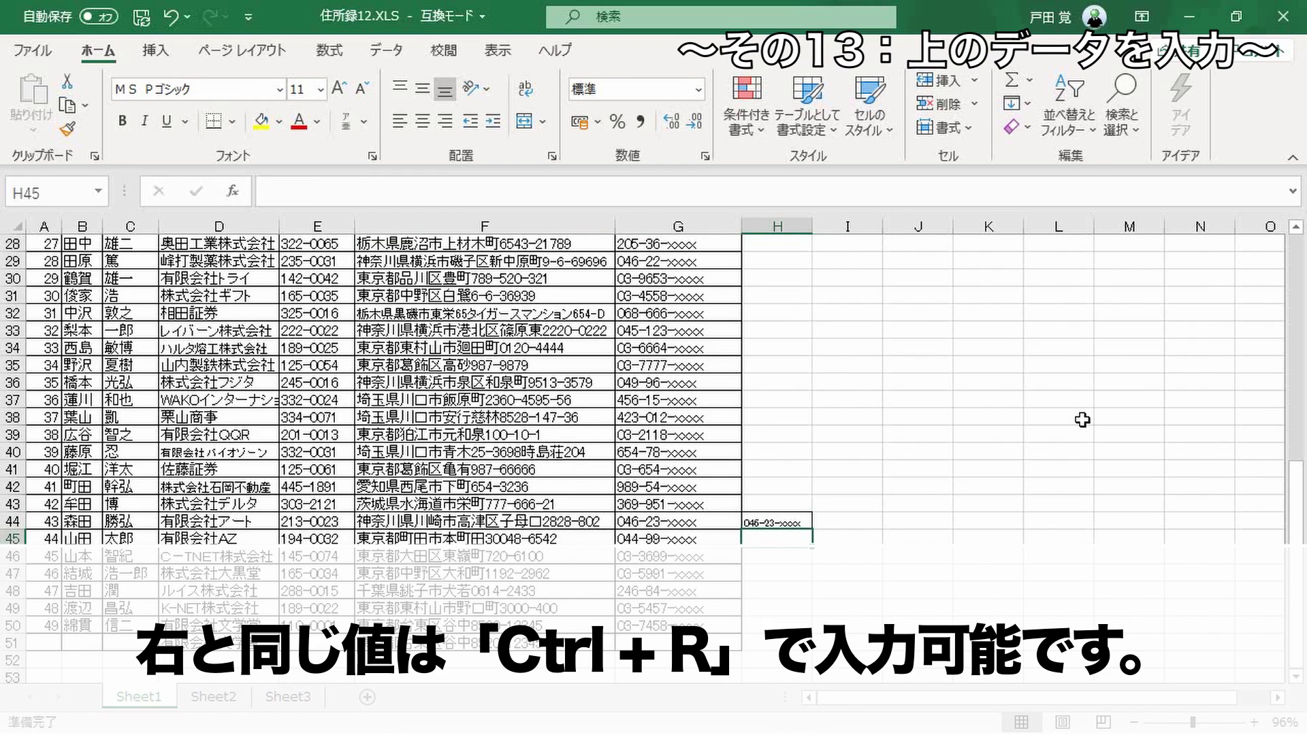
{"action": "key", "text": "ctrl+r"}
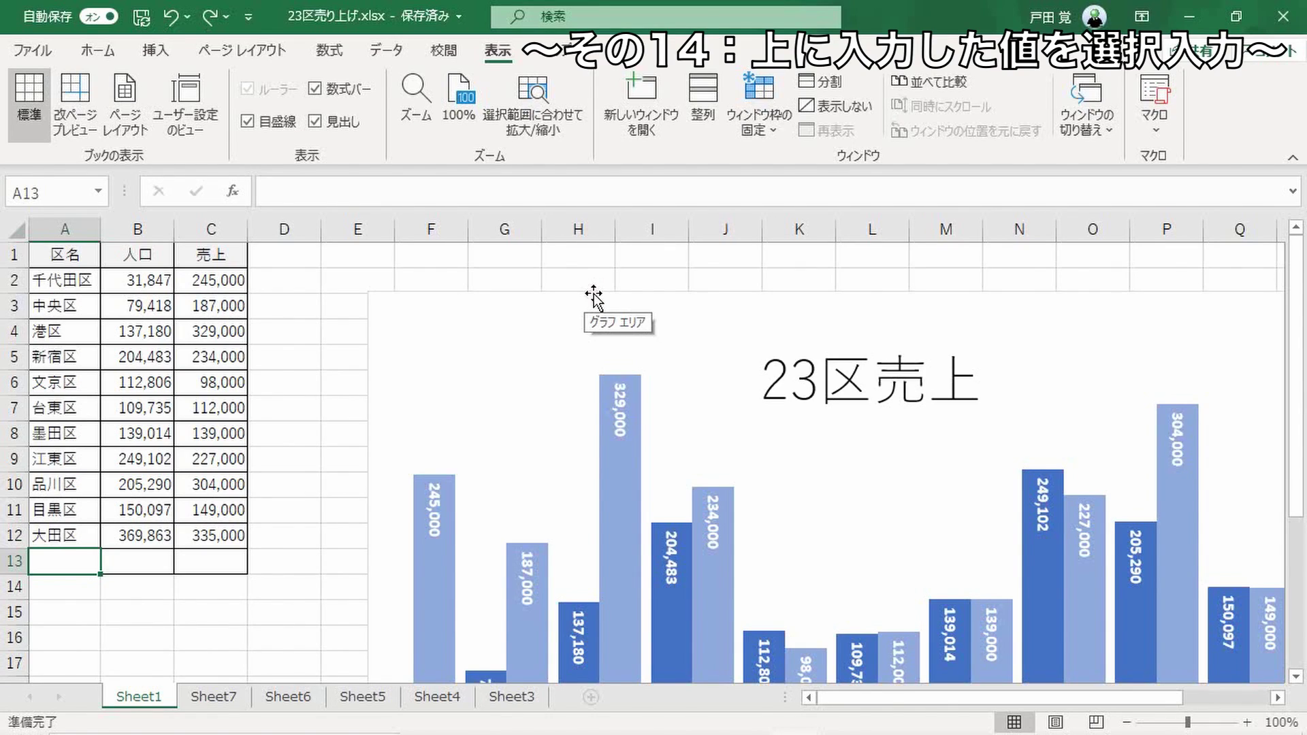
- On empty cell A13 below 大田区, open the Alt+Down ward-name list and move to 千代田区
{"action": "left_click", "coordinate": [43, 534]}
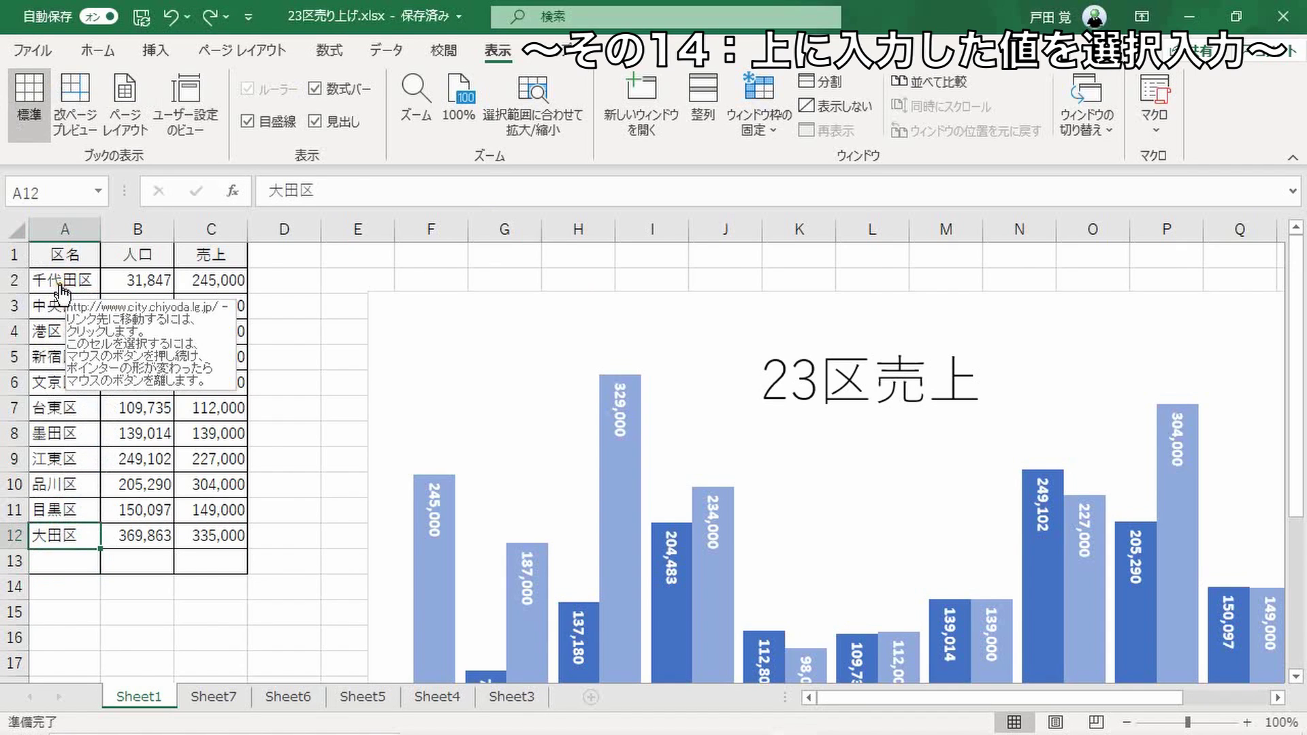
{"action": "left_click", "coordinate": [60, 584]}
{"action": "left_click", "coordinate": [71, 564]}
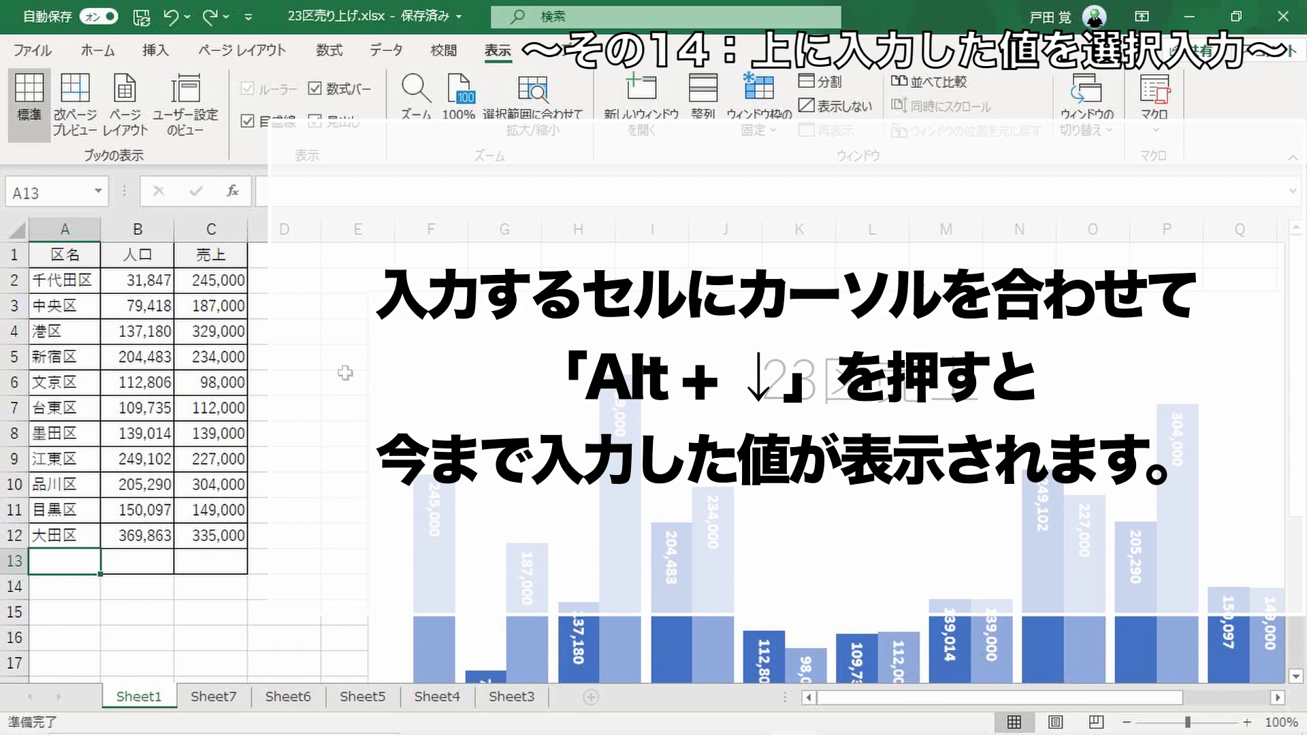
{"action": "key", "text": "alt+Down"}
{"action": "key", "text": "Down"}
{"action": "key", "text": "Down"}
{"action": "key", "text": "Down"}
{"action": "key", "text": "Down"}
{"action": "key", "text": "Down"}
{"action": "key", "text": "Down"}
{"action": "key", "text": "Down"}
{"action": "key", "text": "Down"}
{"action": "key", "text": "Down"}
{"action": "key", "text": "Up"}
{"action": "key", "text": "Up"}
{"action": "key", "text": "Up"}
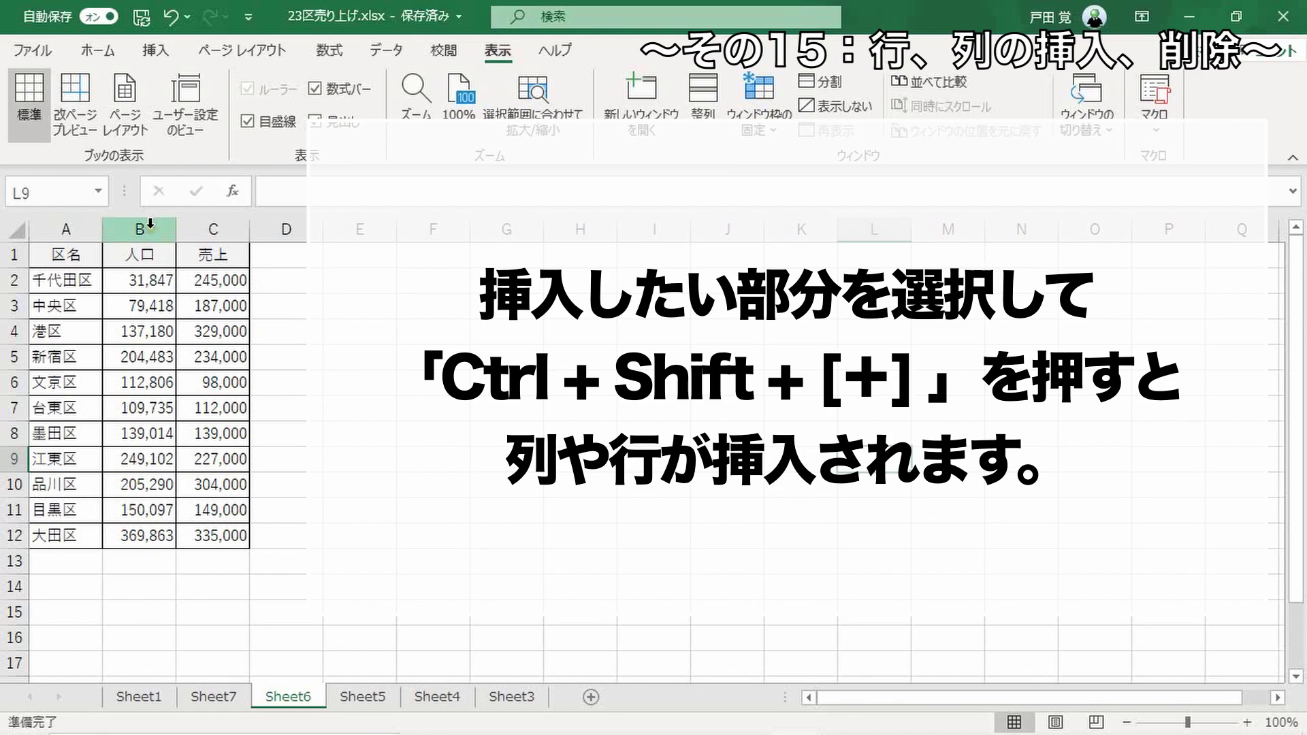
- Insert a blank column before 人口 in column B, then delete it
{"action": "left_click", "coordinate": [150, 227]}
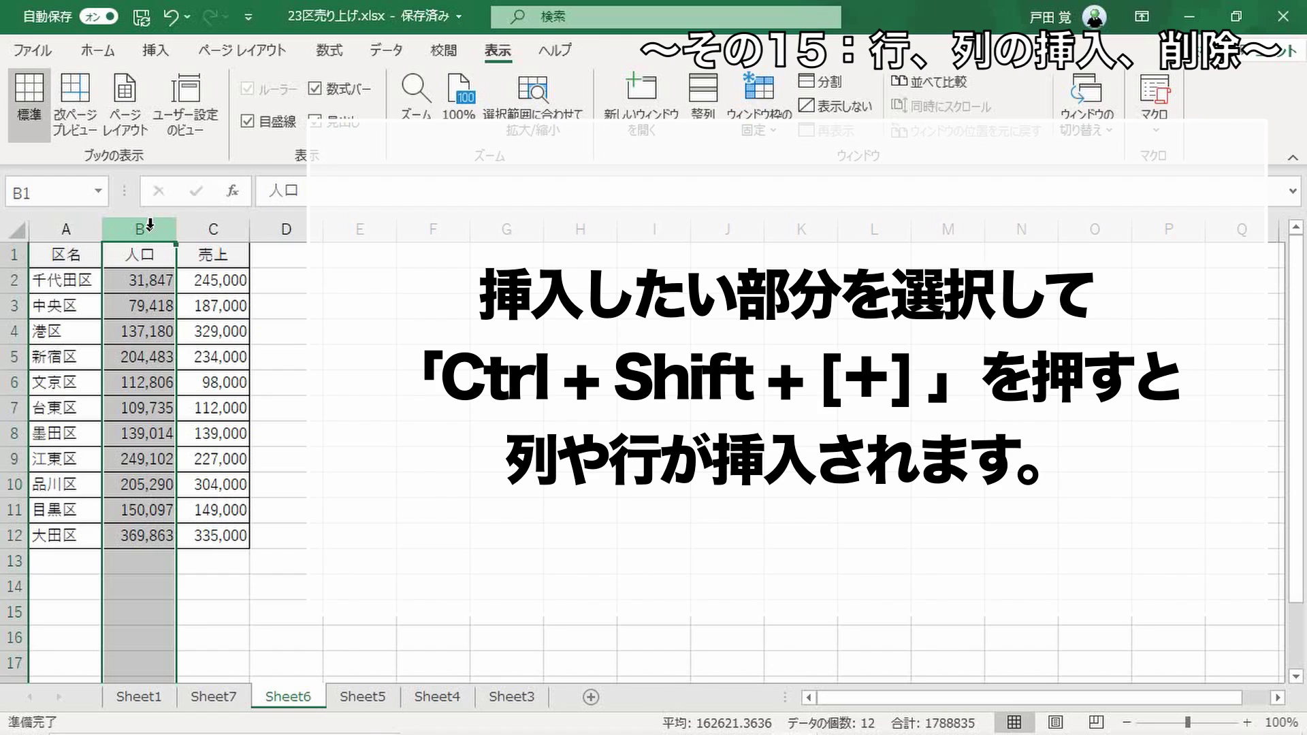
{"action": "key", "text": "ctrl+shift+plus"}
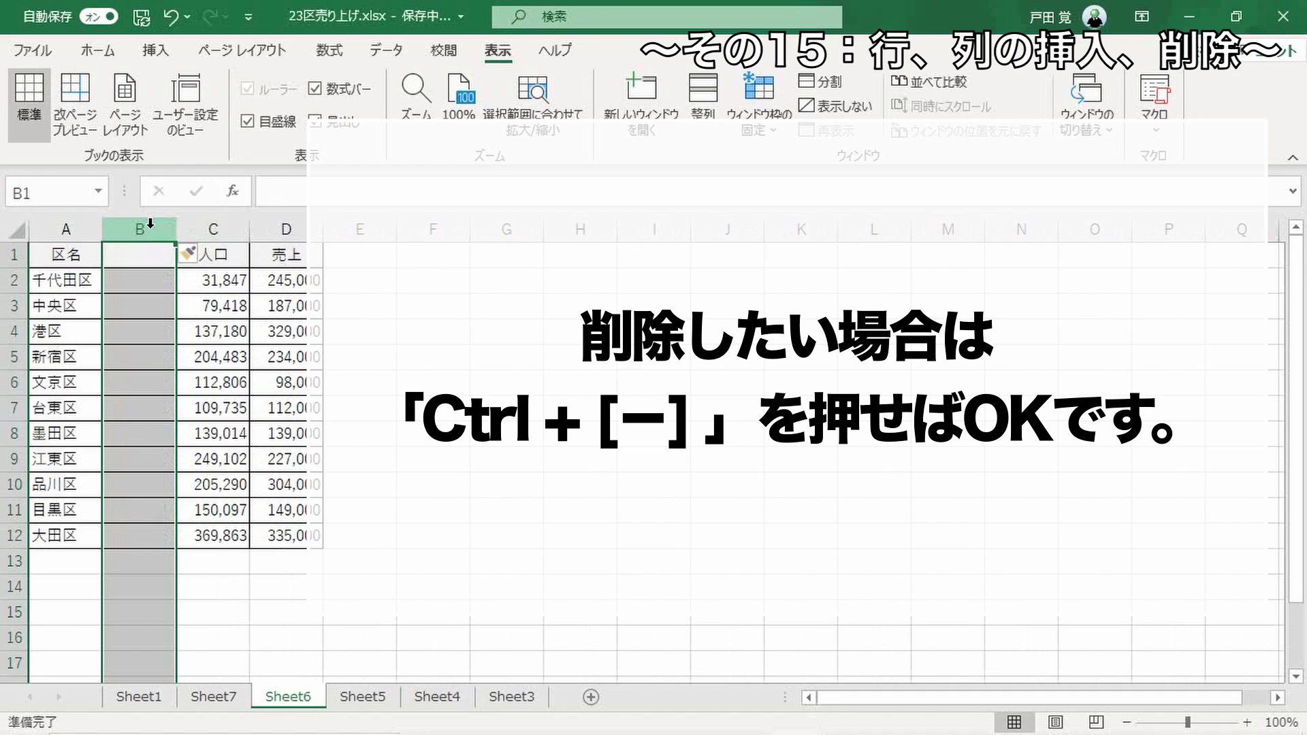
{"action": "key", "text": "ctrl+minus"}
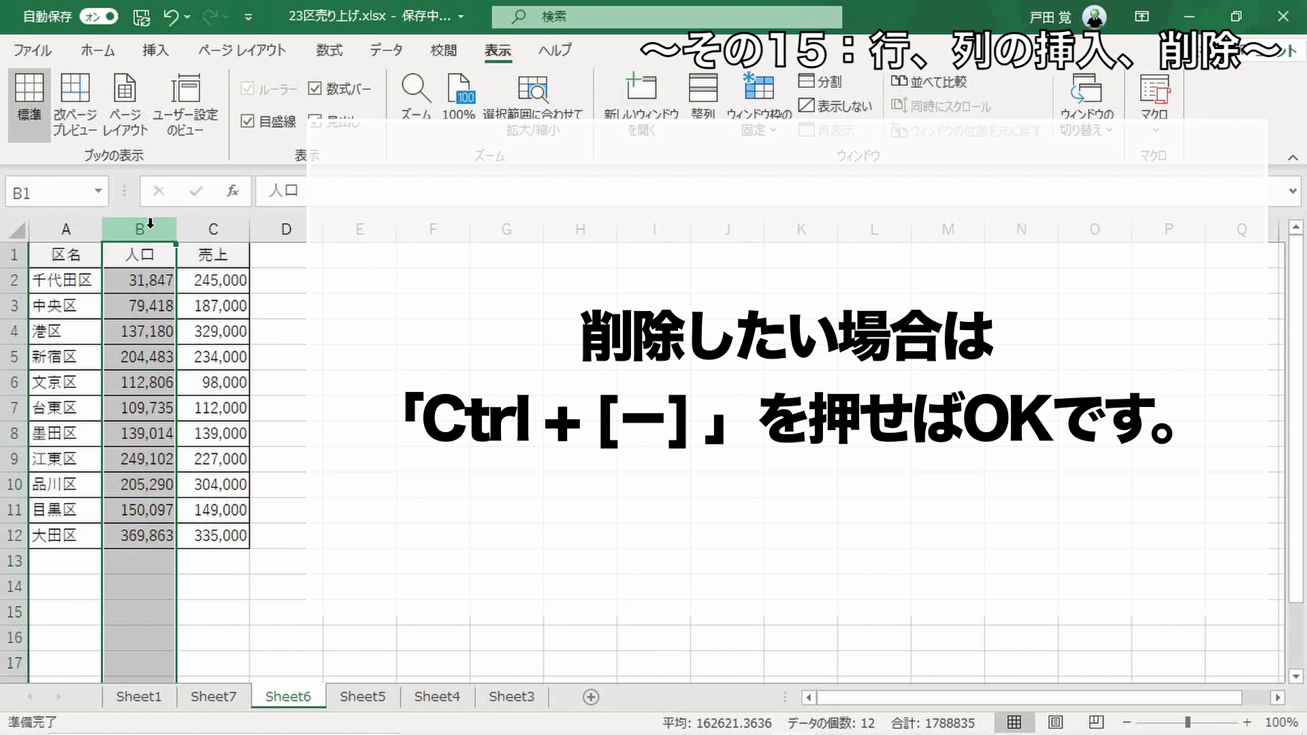
- Insert a blank row 4 above 港区, then delete it
{"action": "left_click", "coordinate": [15, 333]}
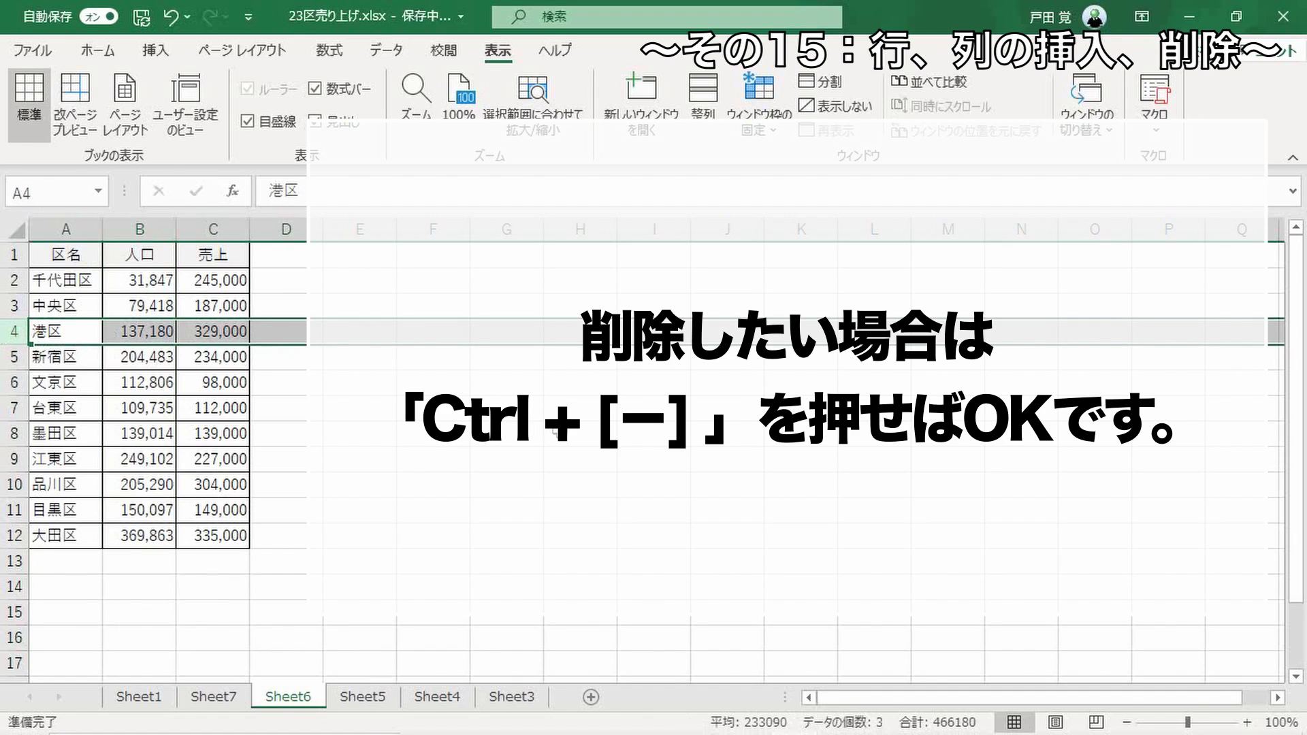
{"action": "key", "text": "ctrl+plus"}
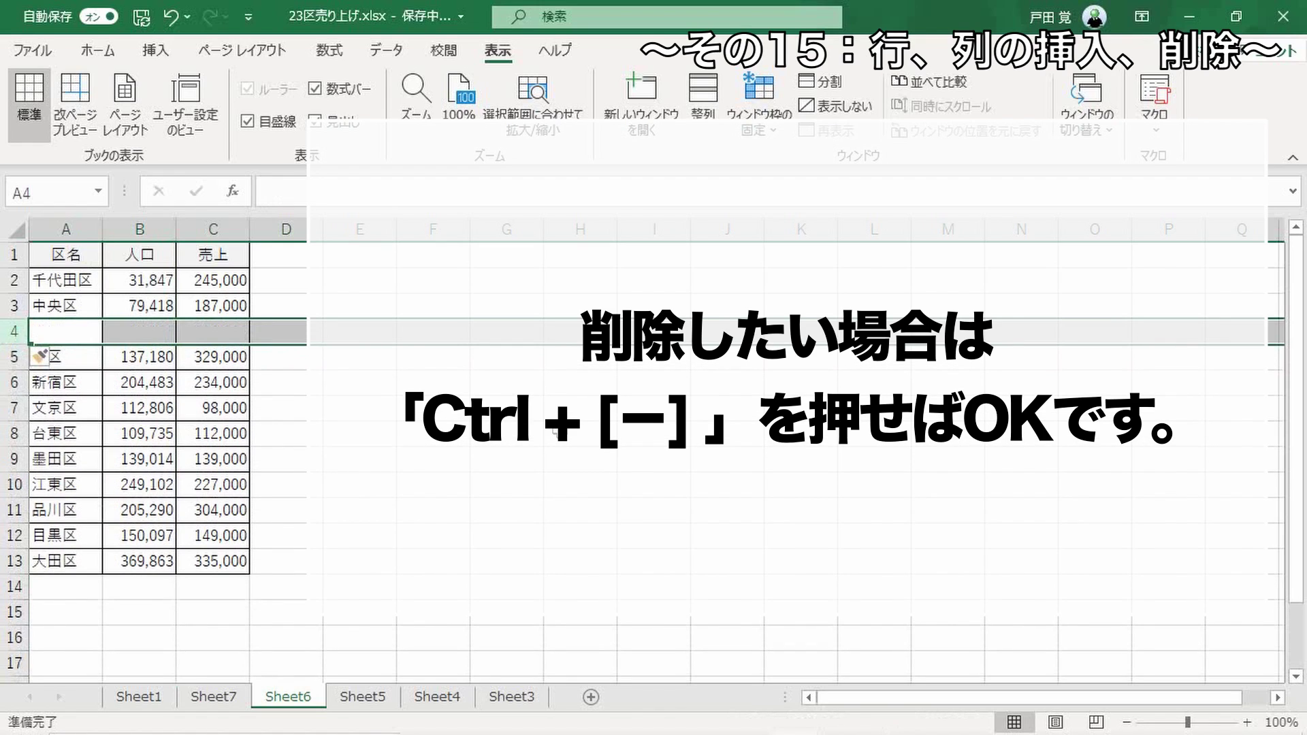
{"action": "key", "text": "ctrl+minus"}
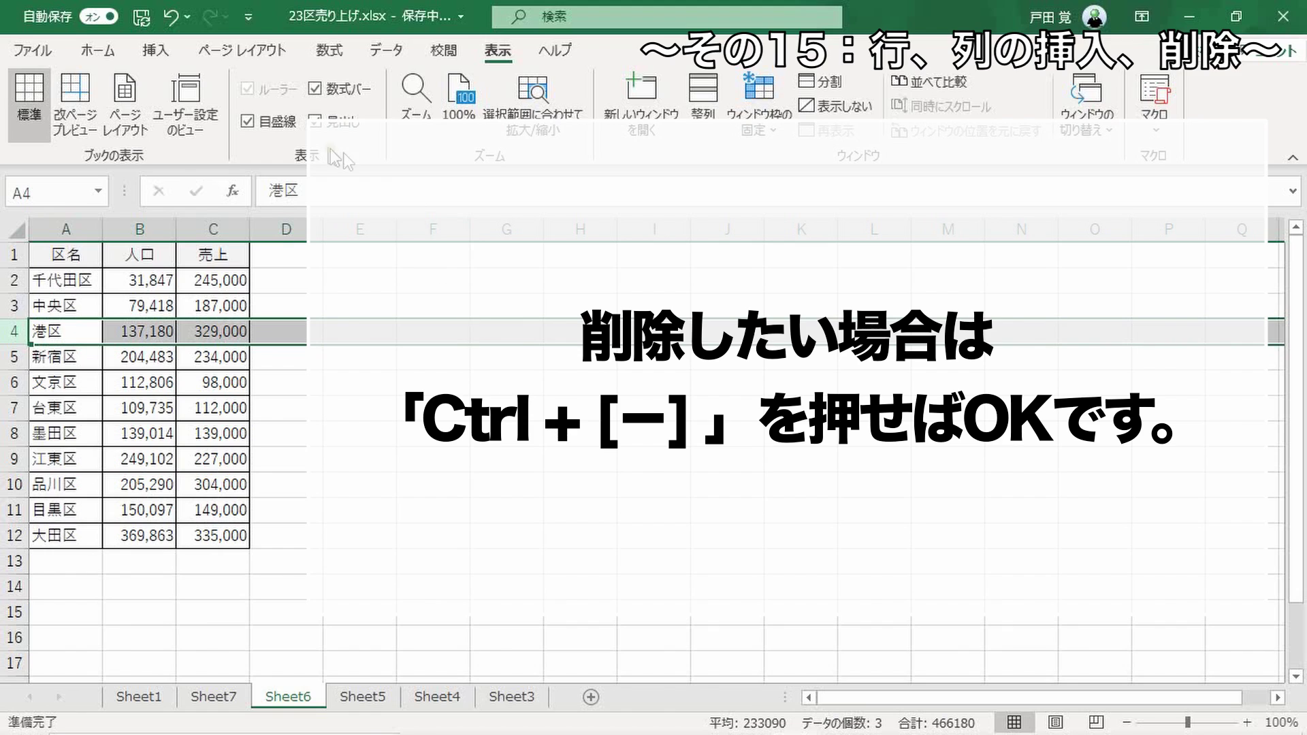
{"action": "left_click", "coordinate": [97, 51]}
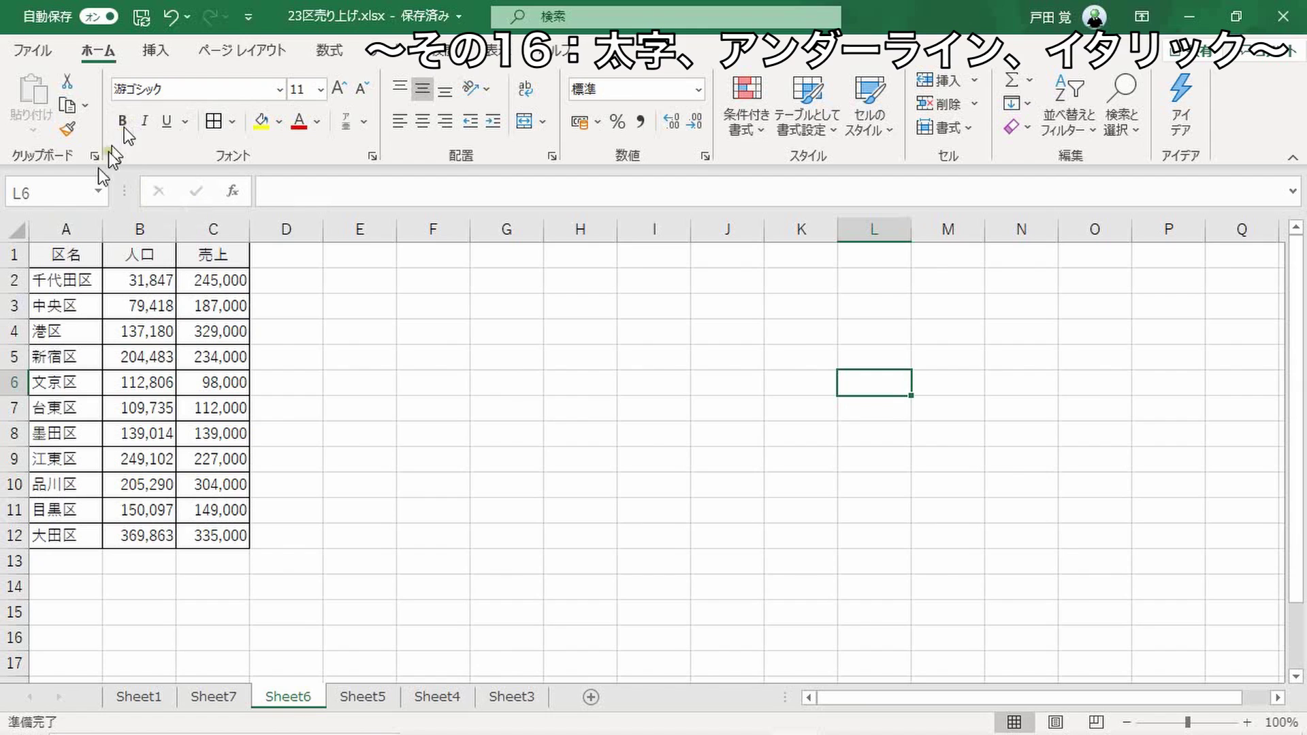
- Toggle bold, italic and underline on and off for the A1:C1 headers, zooming in on the table
{"action": "left_click_drag", "start_coordinate": [81, 255], "coordinate": [180, 257]}
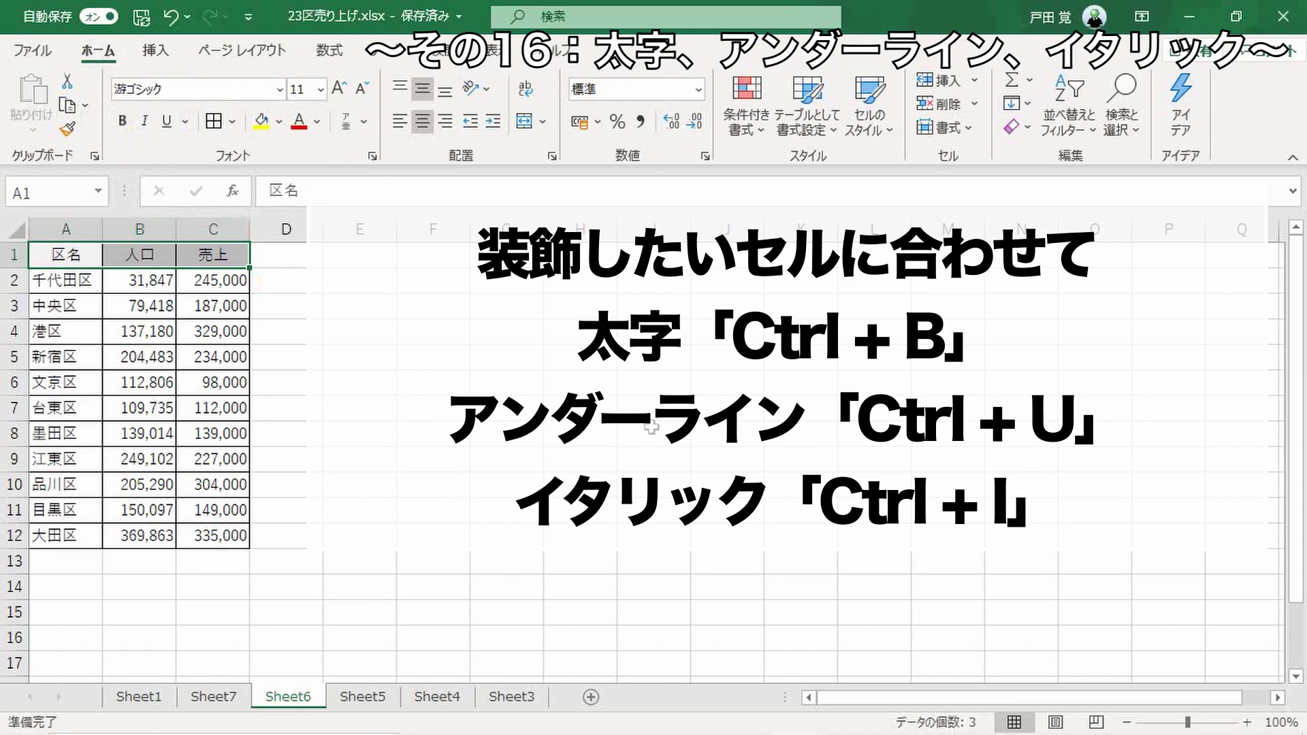
{"action": "key", "text": "ctrl+b"}
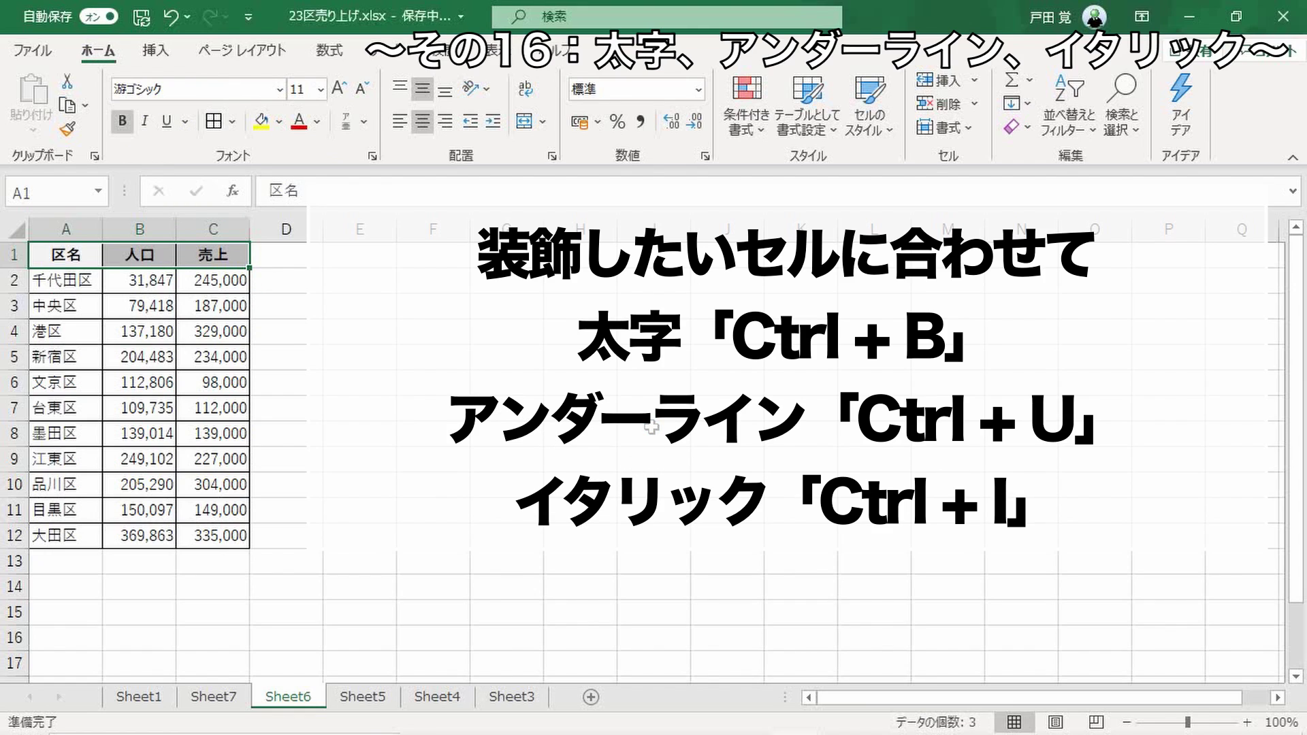
{"action": "left_click", "coordinate": [172, 17]}
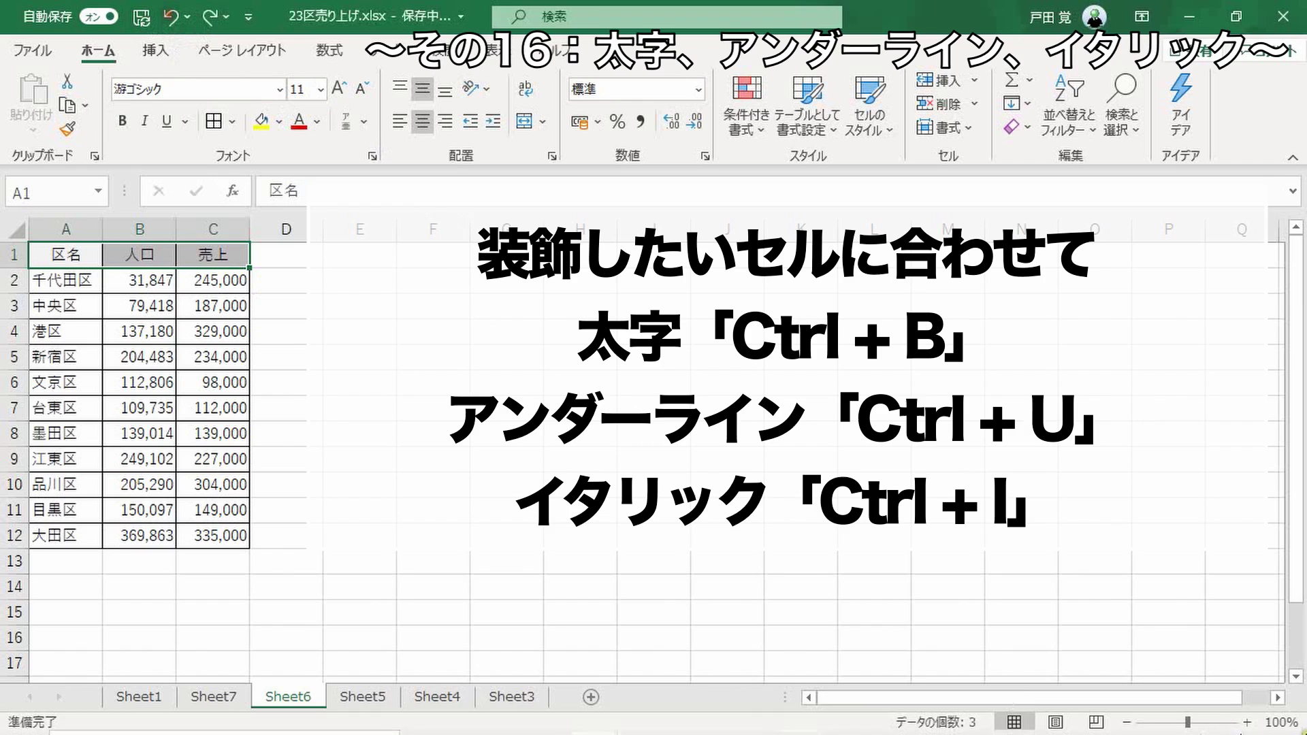
{"action": "left_click_drag", "start_coordinate": [1188, 723], "coordinate": [1209, 723]}
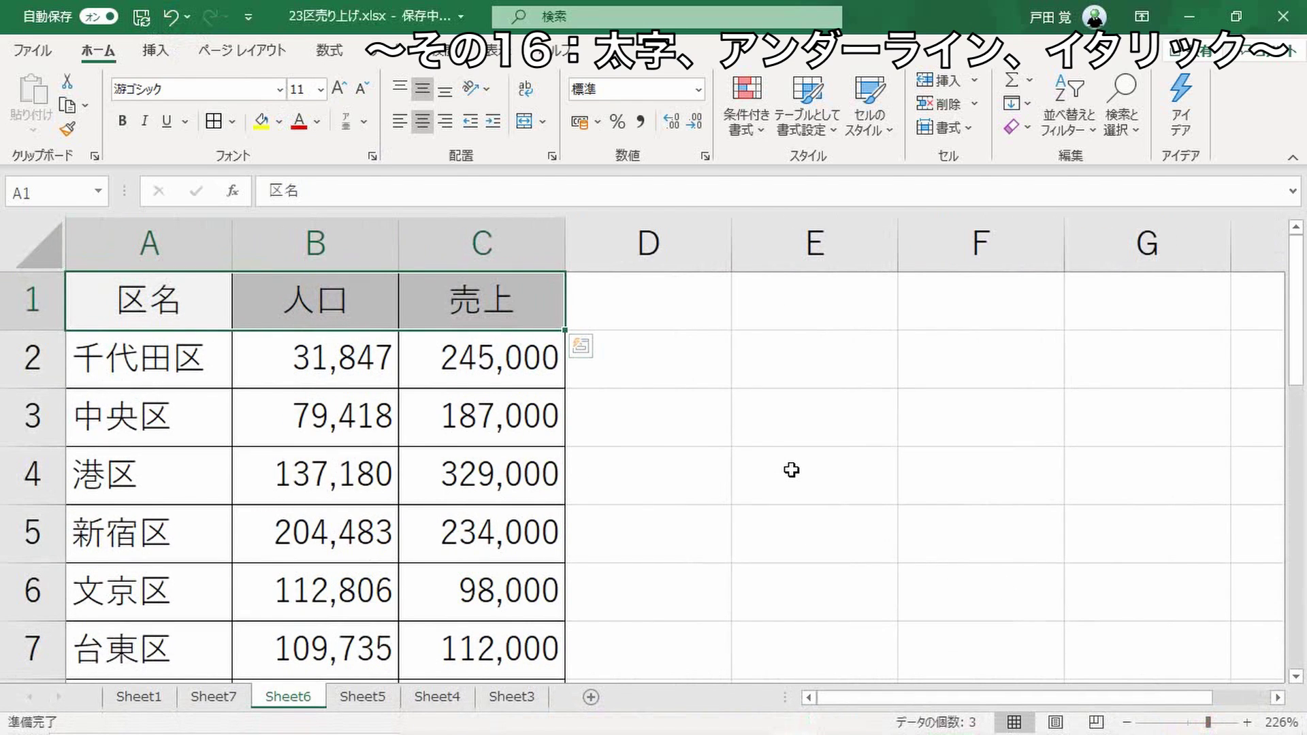
{"action": "key", "text": "ctrl+b"}
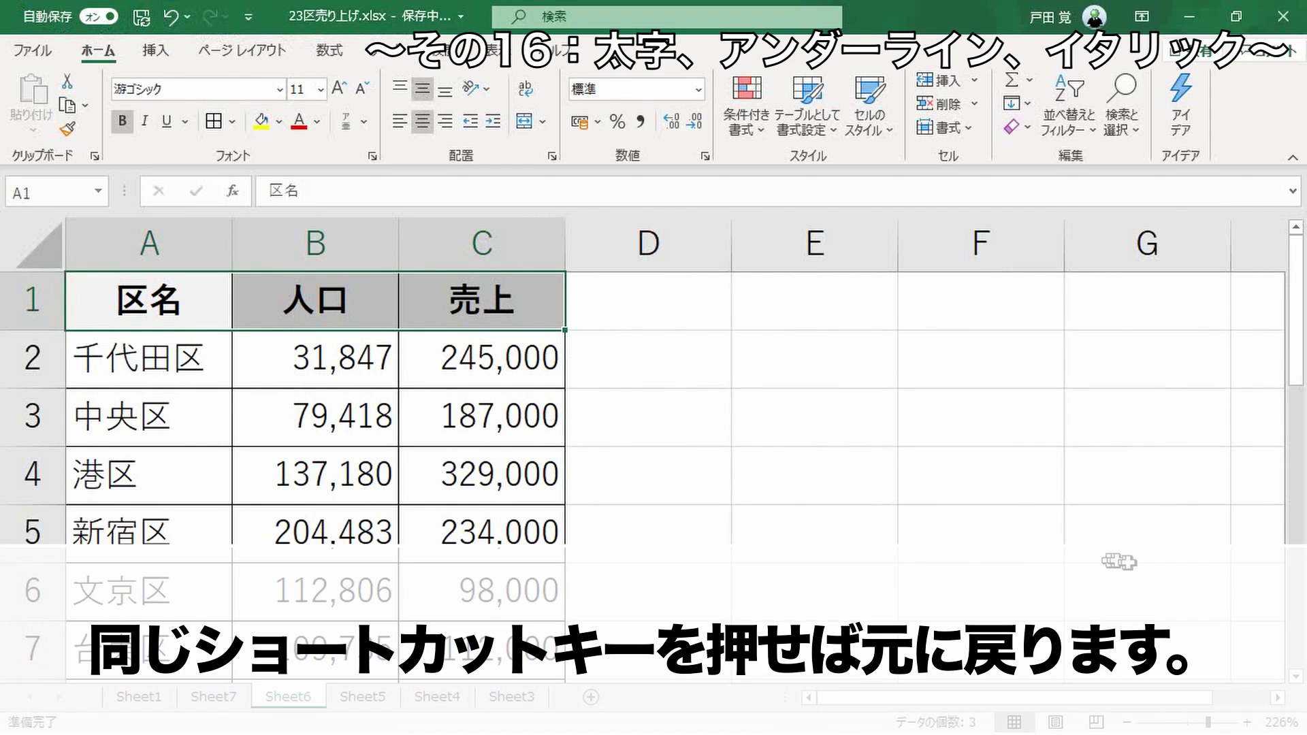
{"action": "key", "text": "ctrl+b"}
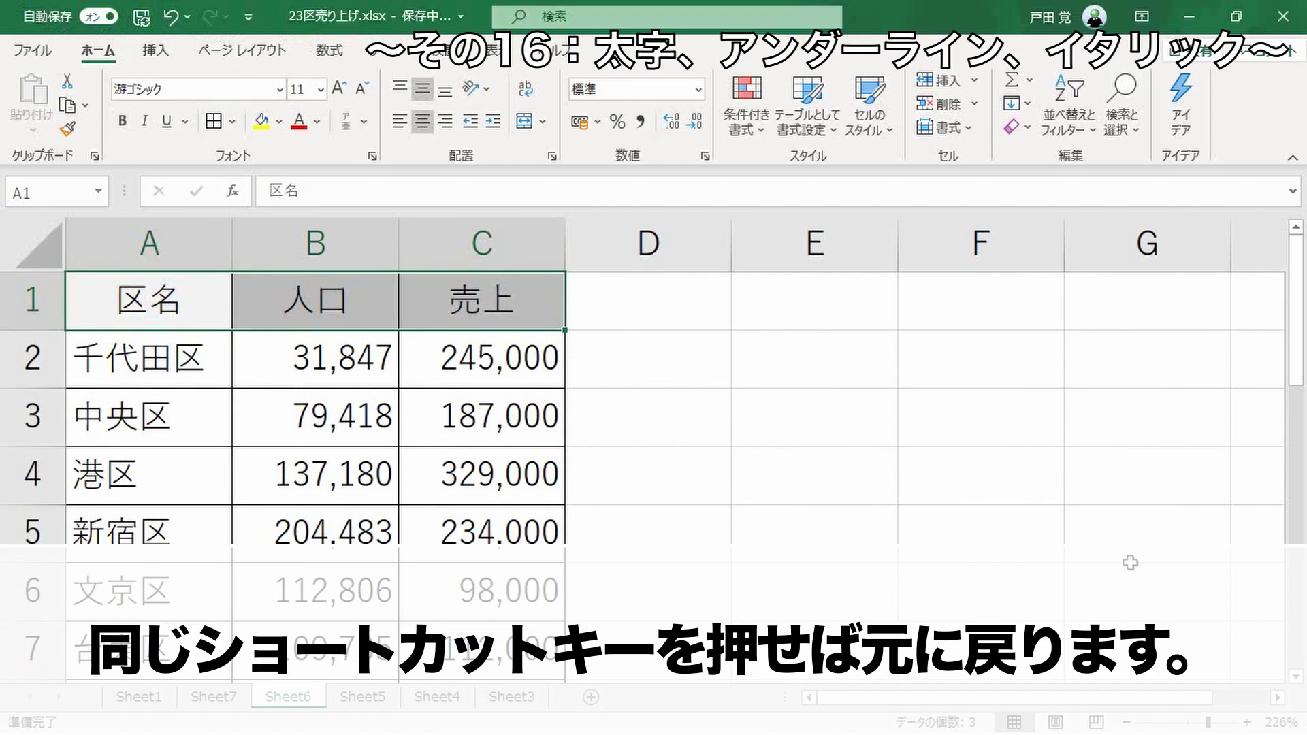
{"action": "key", "text": "ctrl+i"}
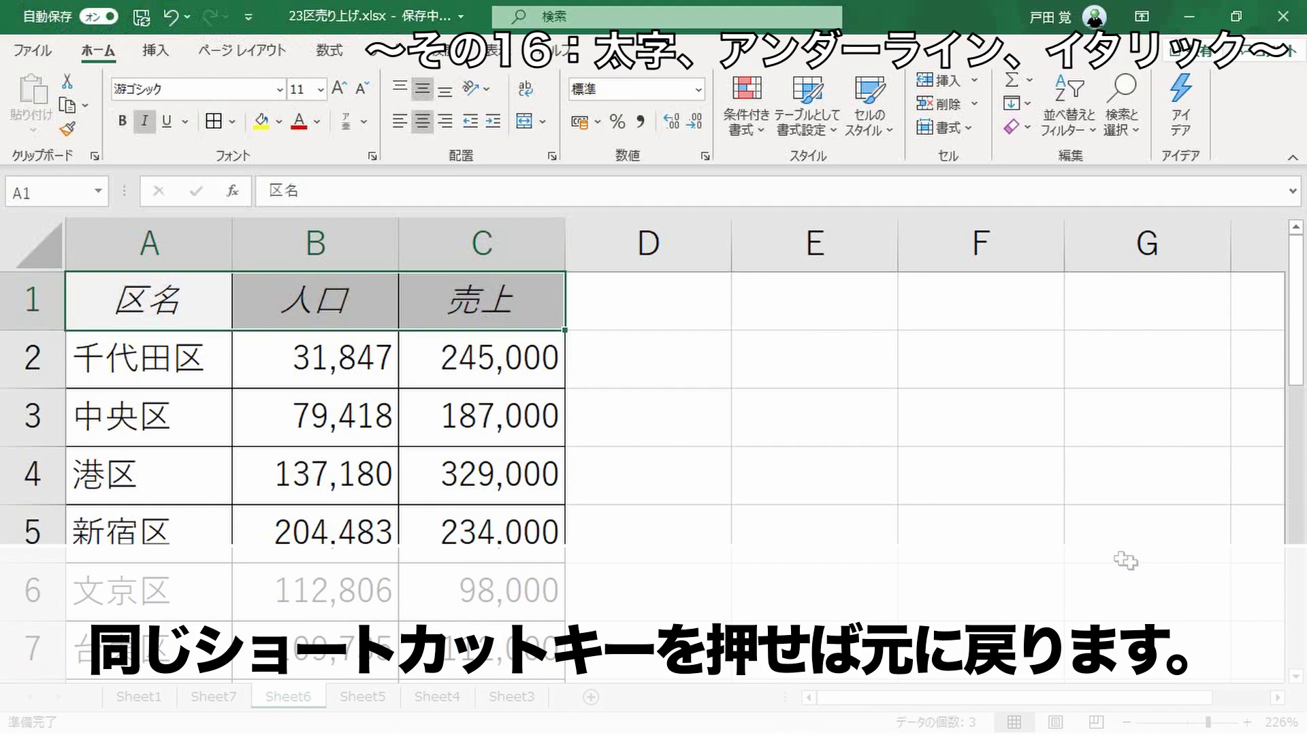
{"action": "key", "text": "ctrl+i"}
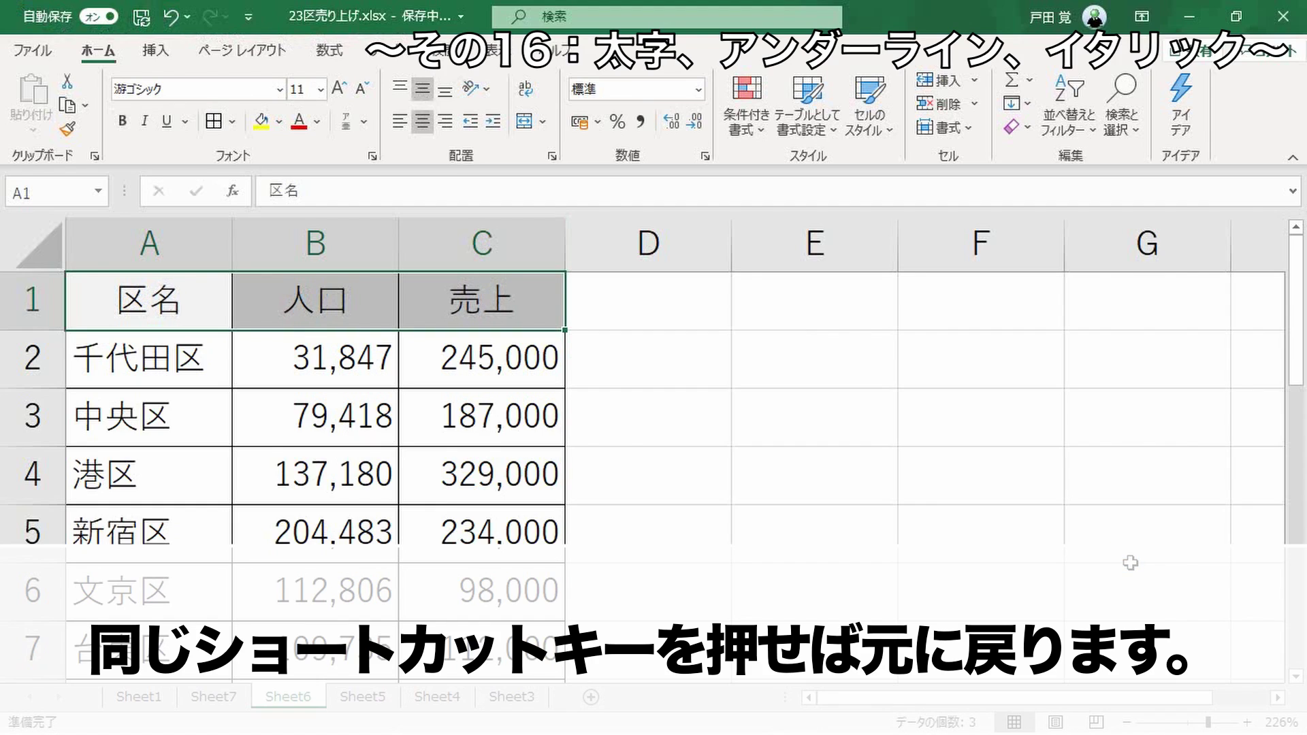
{"action": "key", "text": "ctrl+u"}
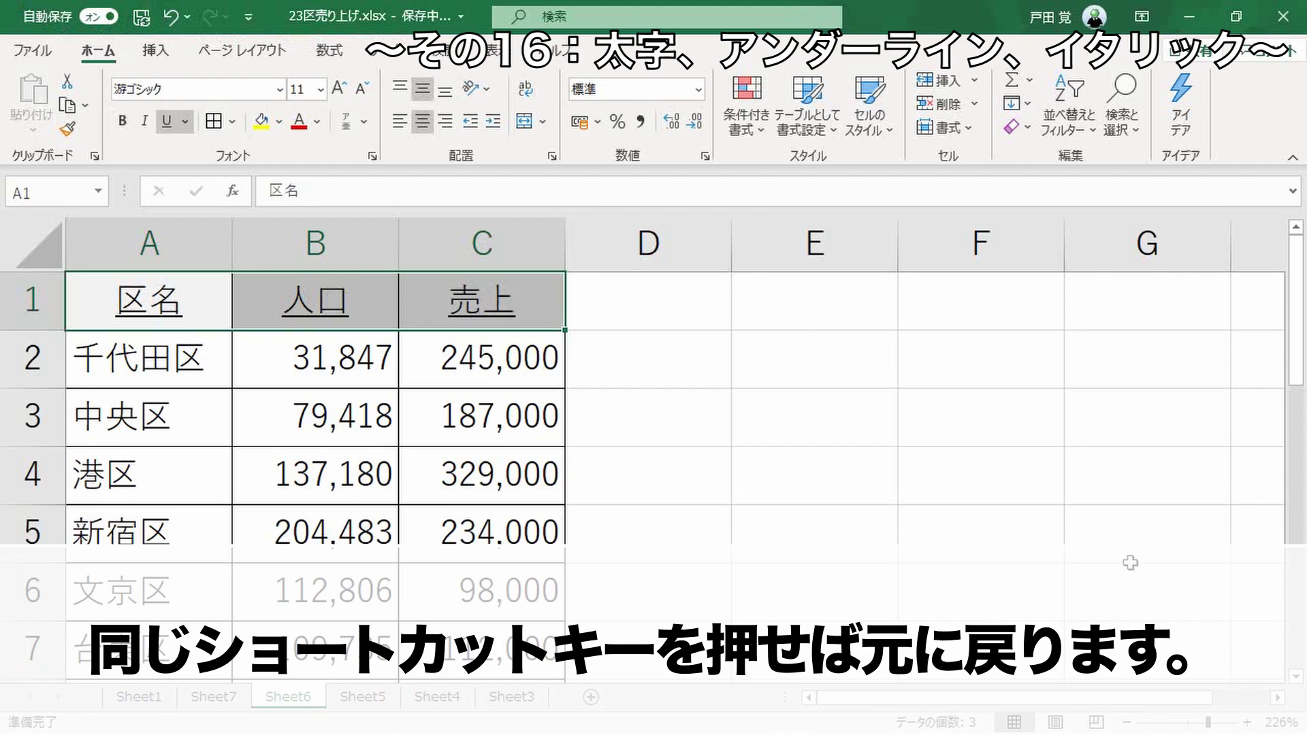
{"action": "key", "text": "ctrl+u"}
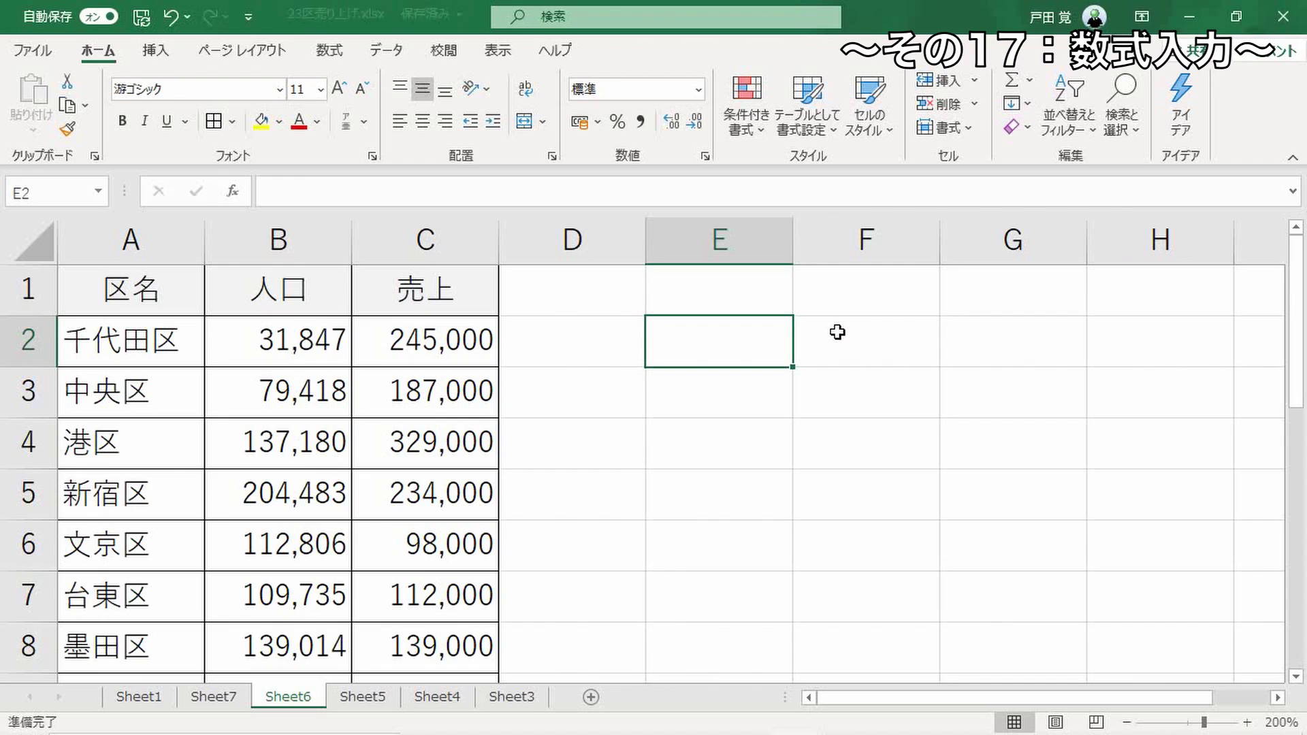
- Enter =b2+c2 in D2 to get 276,847, check the formula, then delete it
{"action": "key", "text": "Left"}
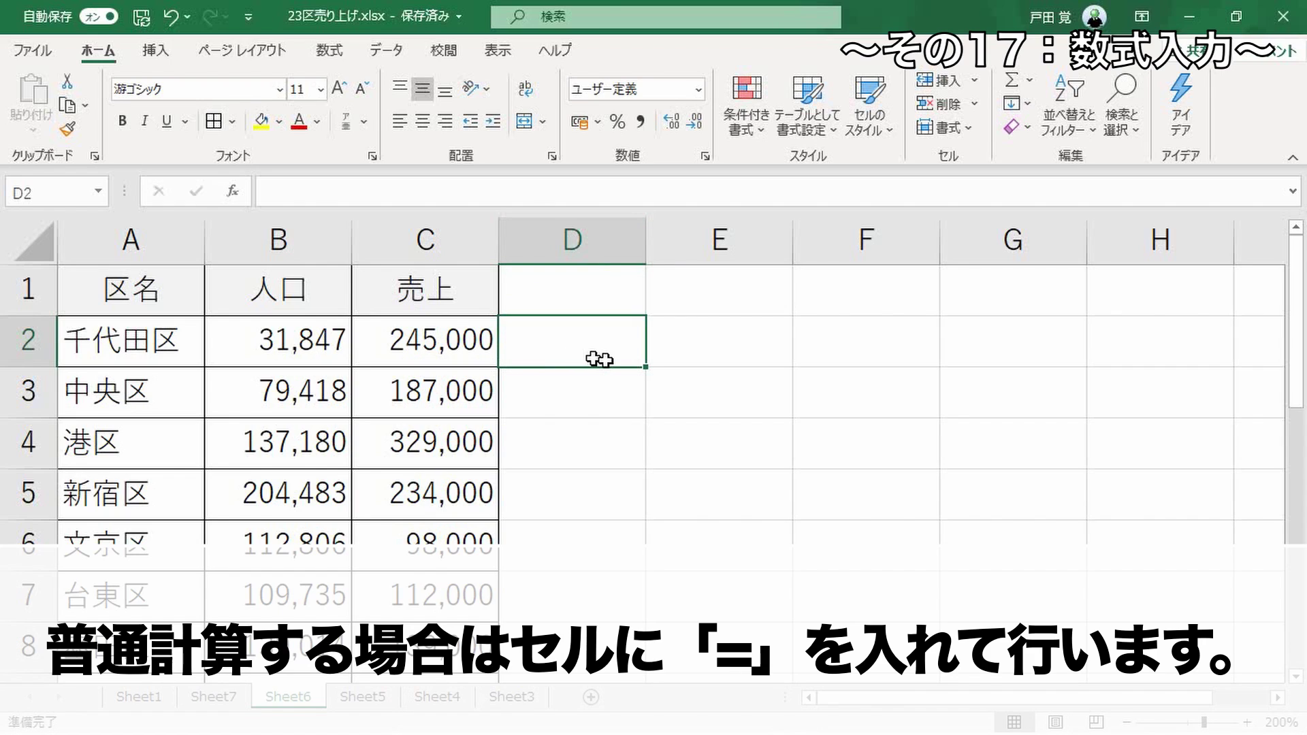
{"action": "type", "text": "="}
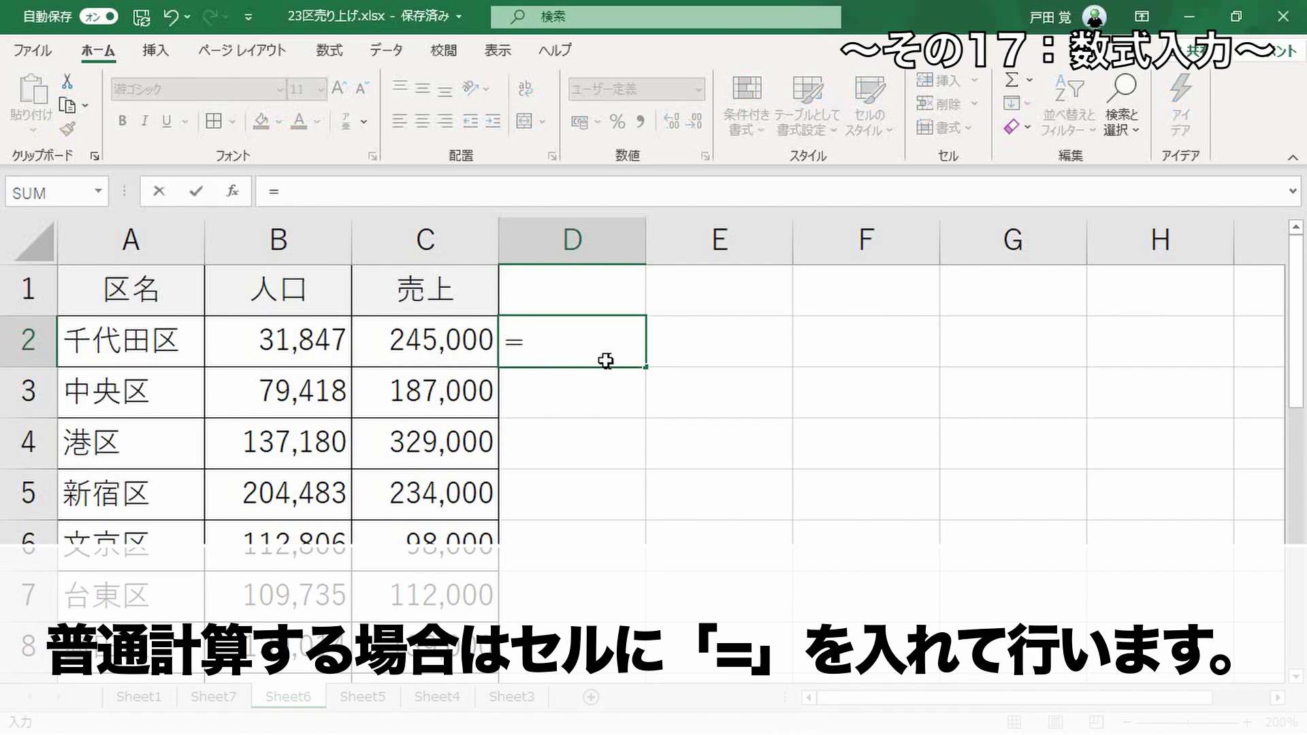
{"action": "type", "text": "b2"}
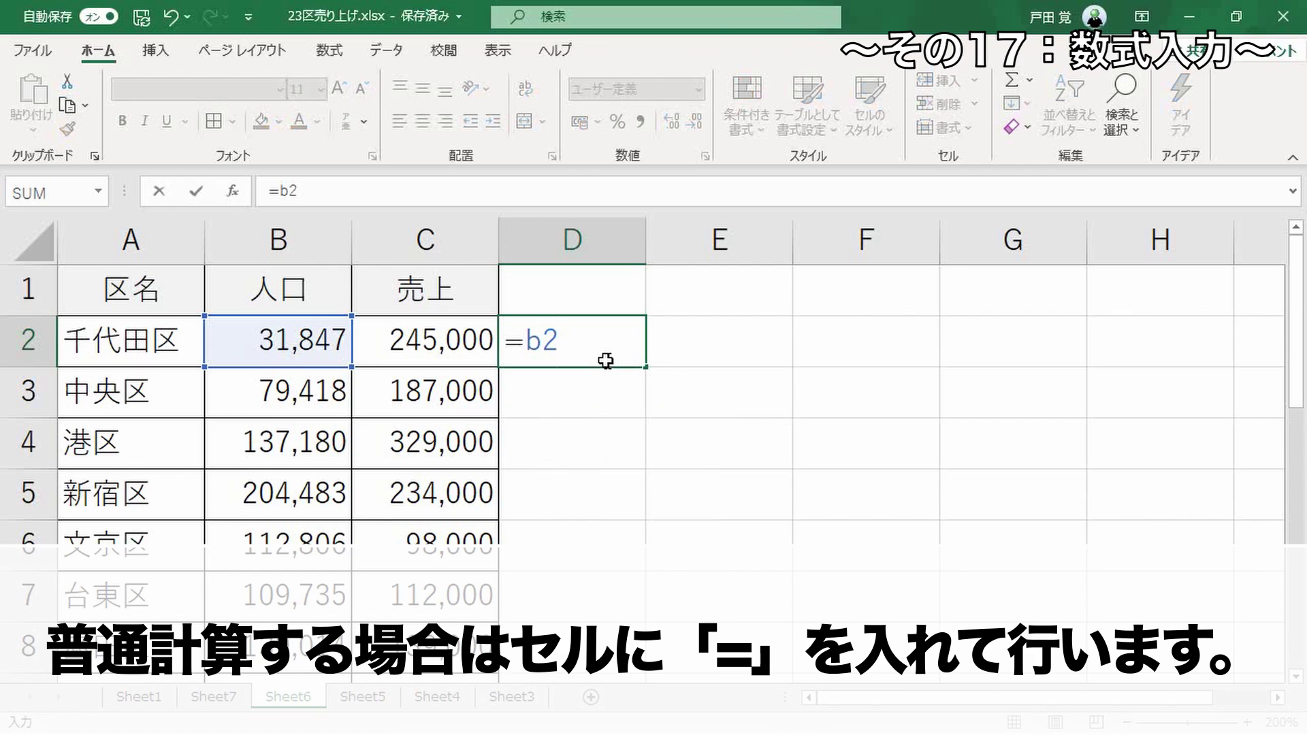
{"action": "type", "text": "+c"}
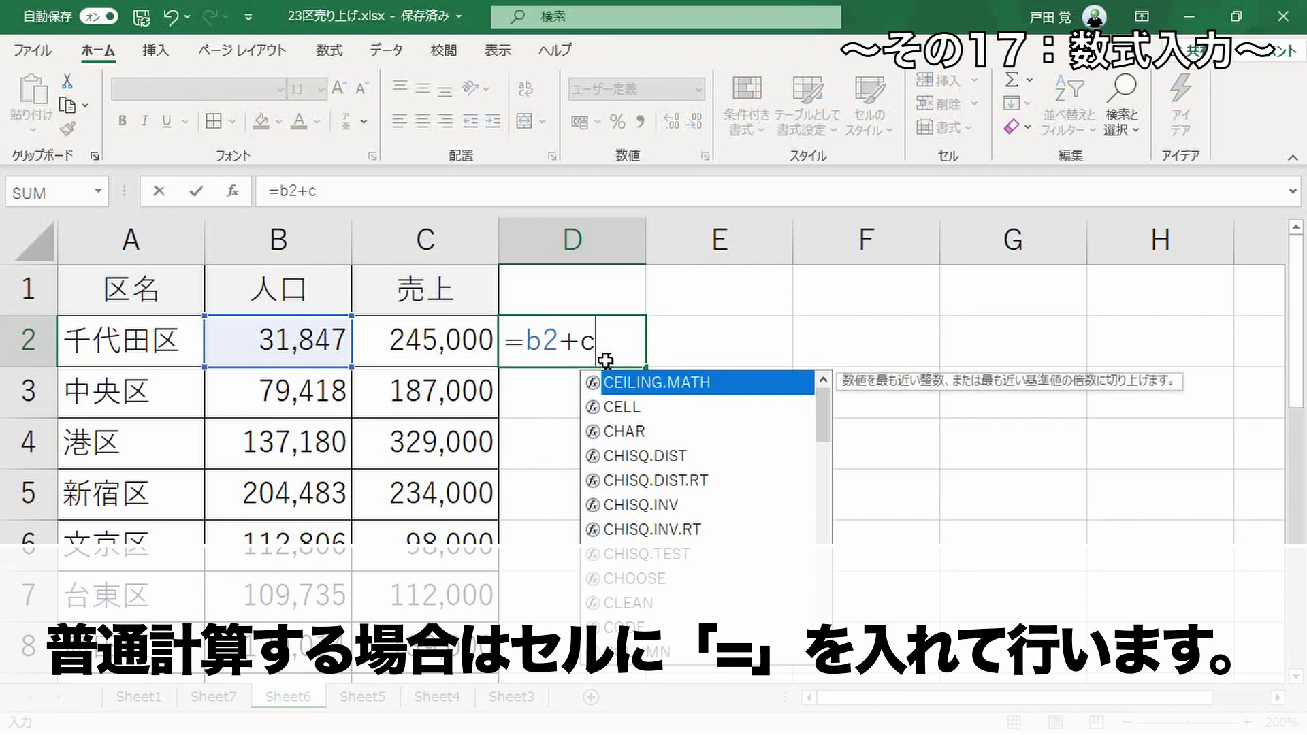
{"action": "type", "text": "2"}
{"action": "key", "text": "Return"}
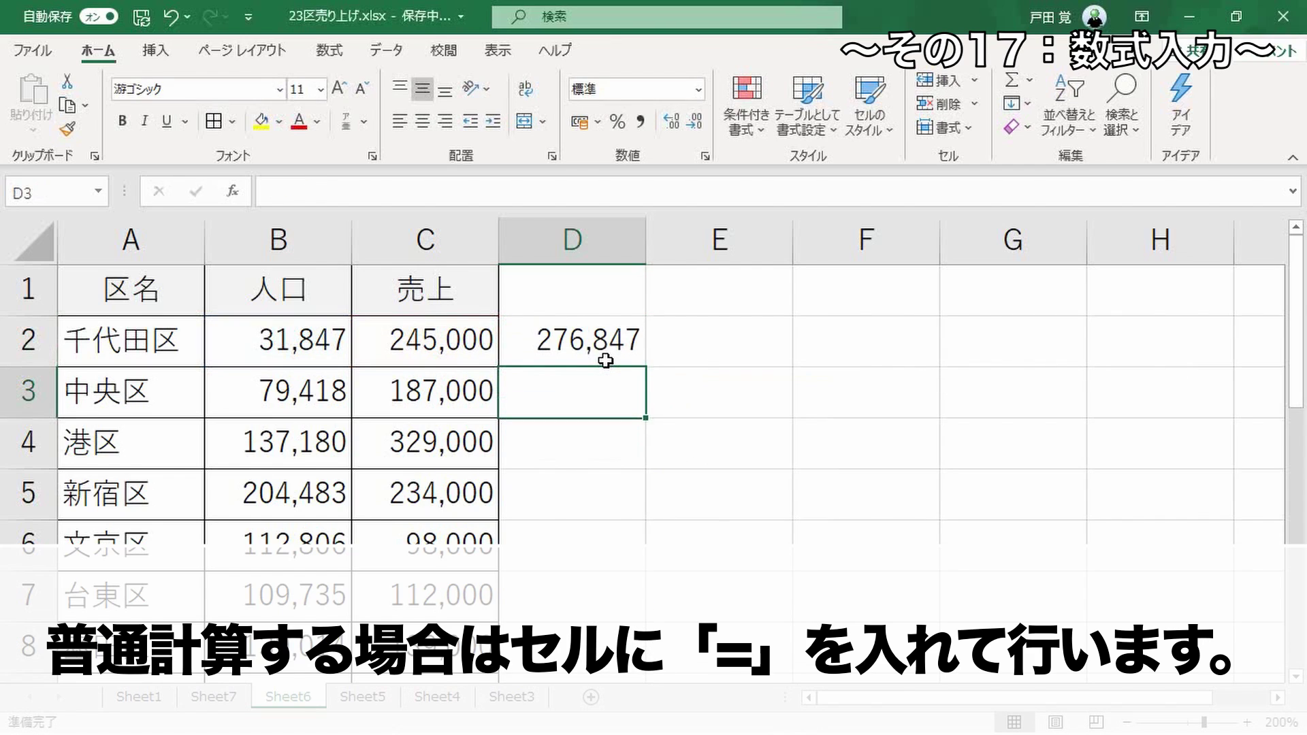
{"action": "left_click", "coordinate": [557, 344]}
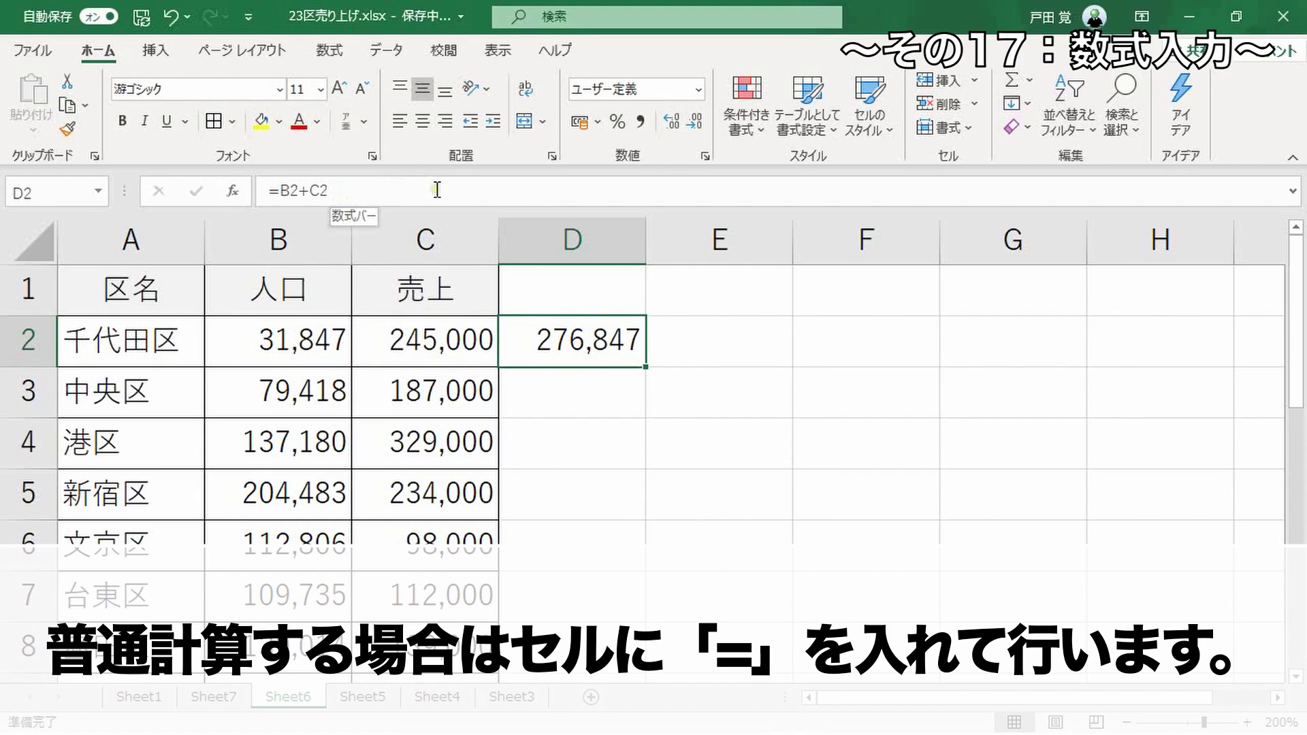
{"action": "key", "text": "Delete"}
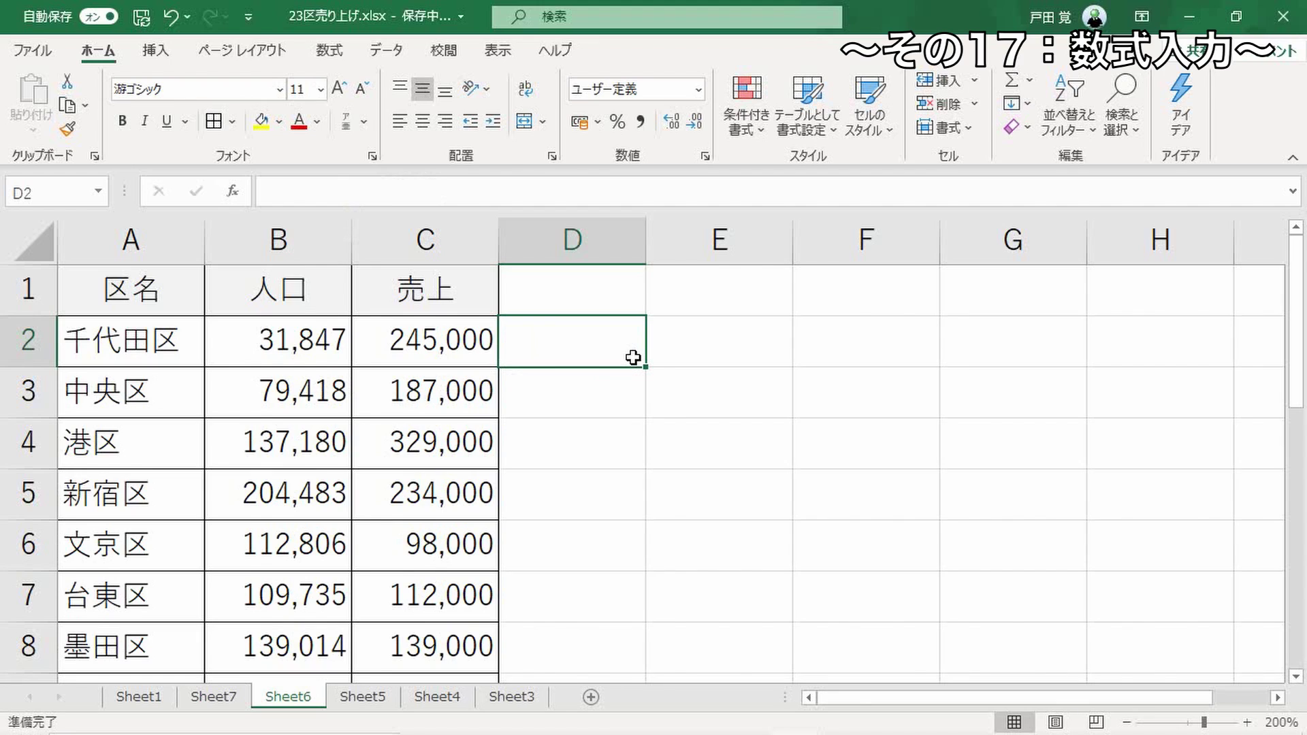
- Enter +b2+c2 in D2 and confirm it becomes =+B2+C2 showing 276,847
{"action": "type", "text": "+"}
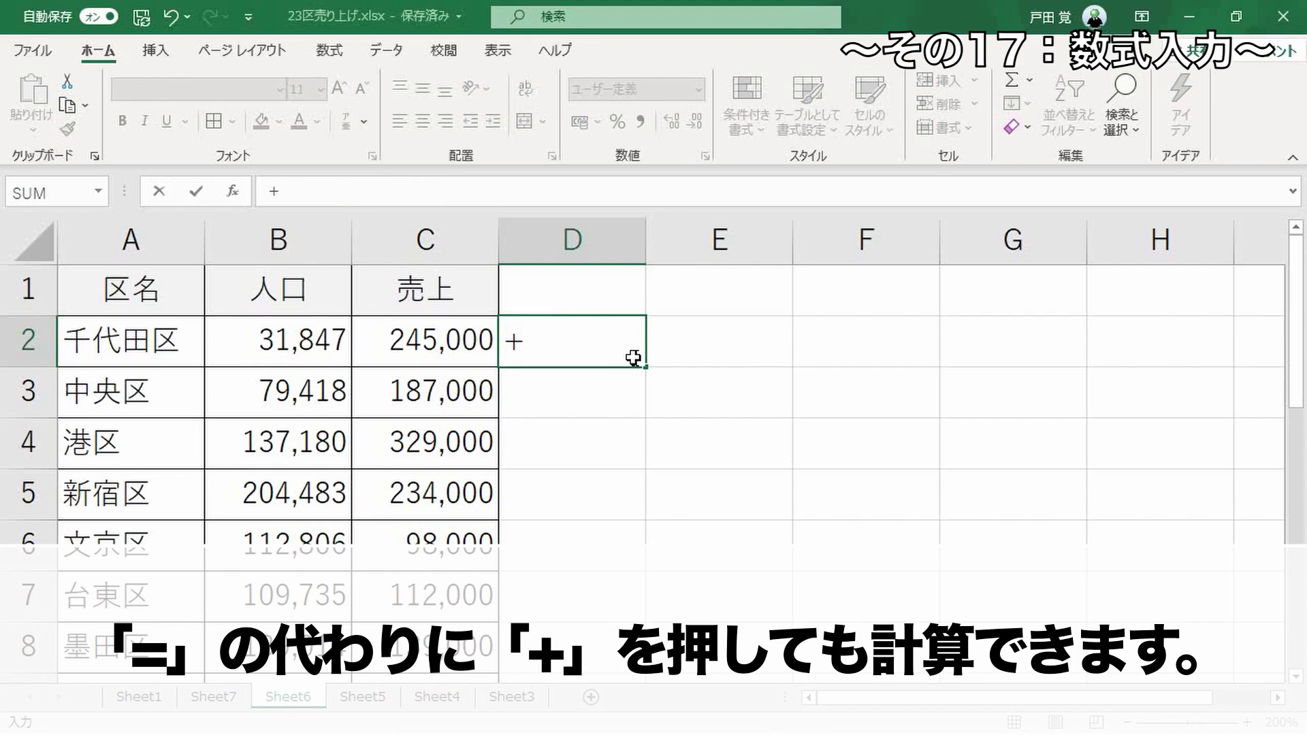
{"action": "type", "text": "b2+c2"}
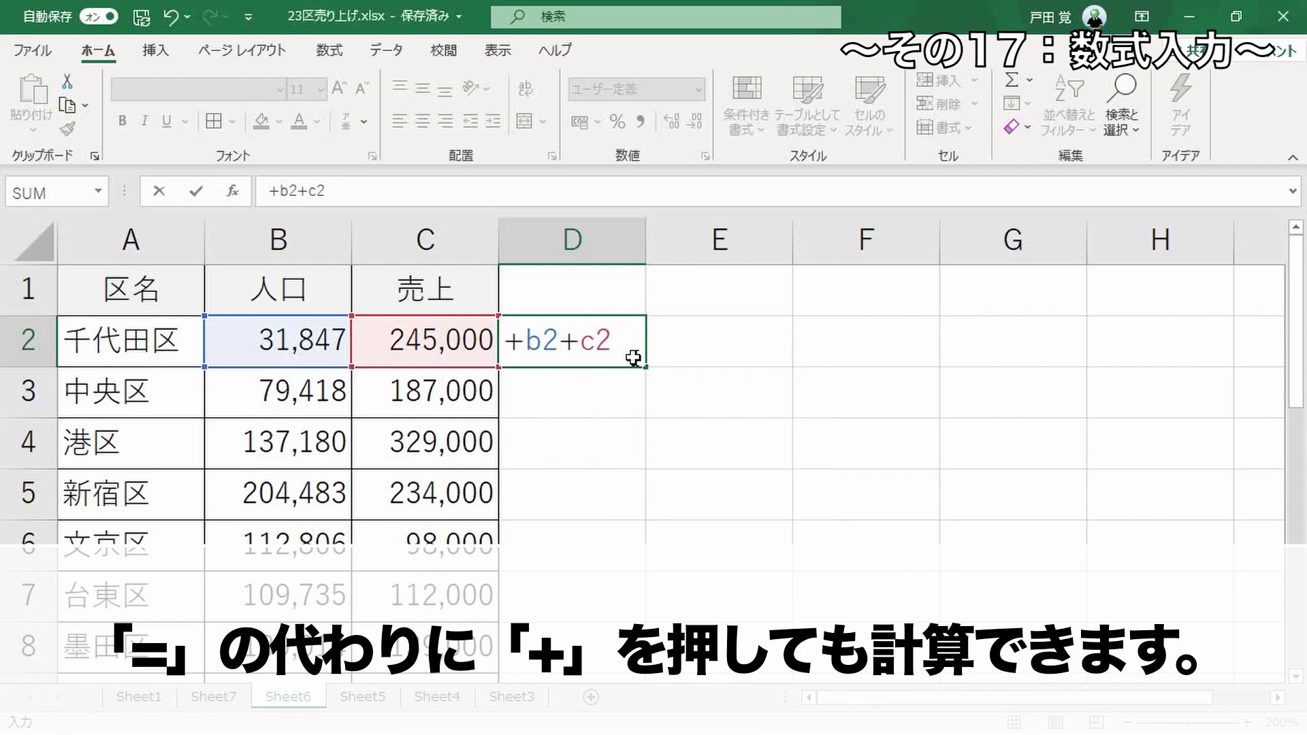
{"action": "key", "text": "Return"}
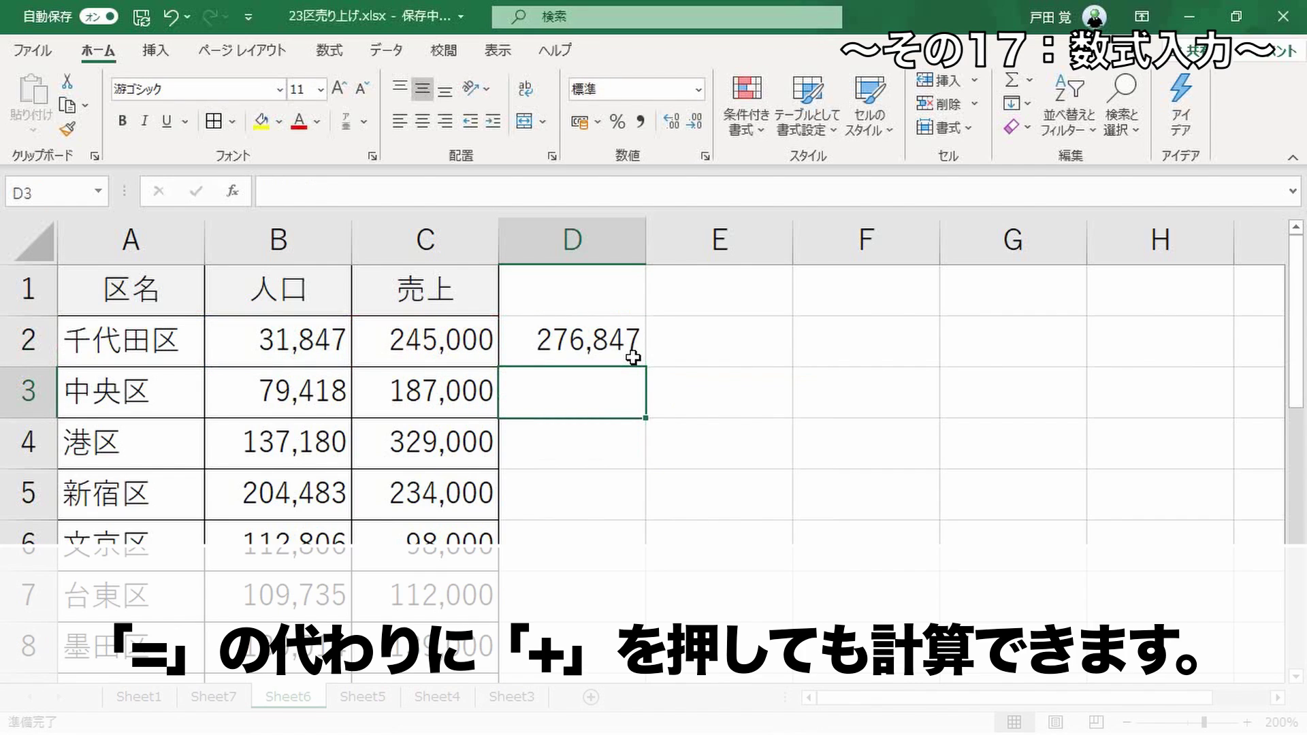
{"action": "left_click", "coordinate": [633, 357]}
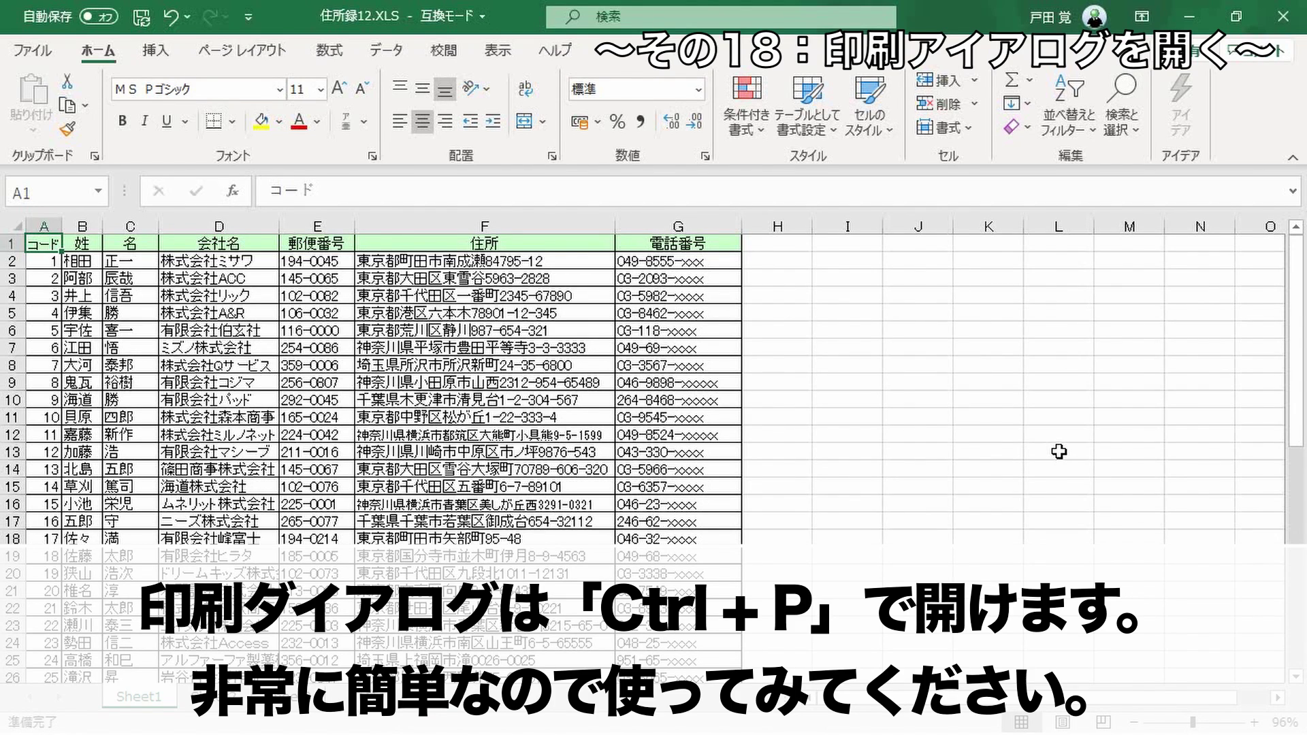
- Open the Print view for the address list with Ctrl+P
{"action": "key", "text": "ctrl+p"}
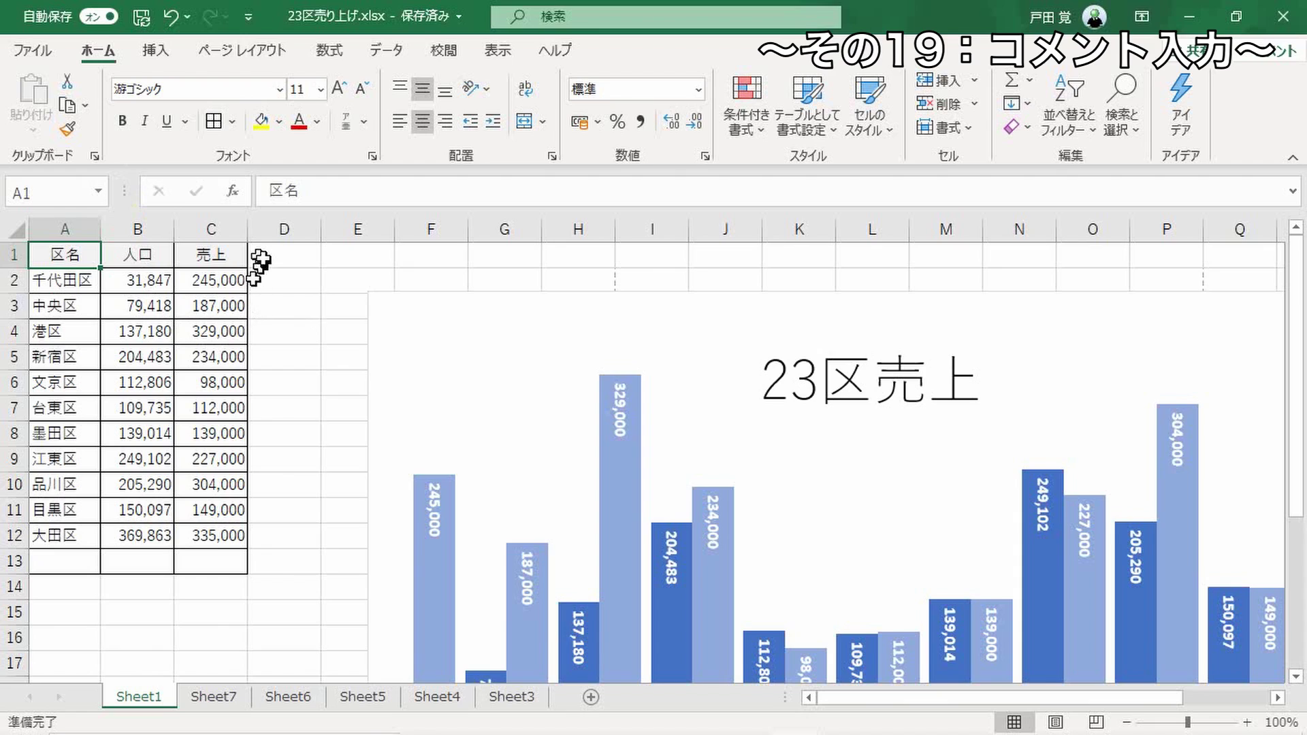
- Insert a Shift+F2 comment on C1 with the text 注目してください, fixing a mistyped entry
{"action": "left_click", "coordinate": [232, 255]}
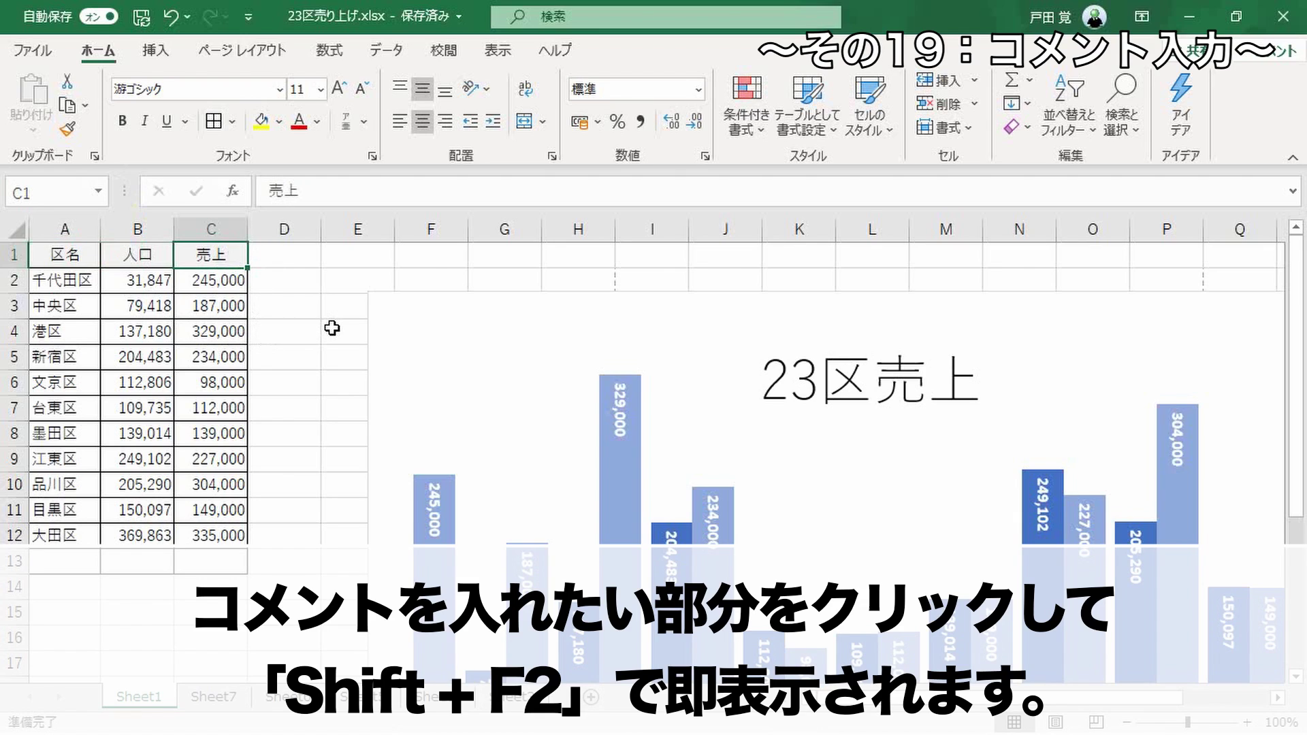
{"action": "key", "text": "shift+F2"}
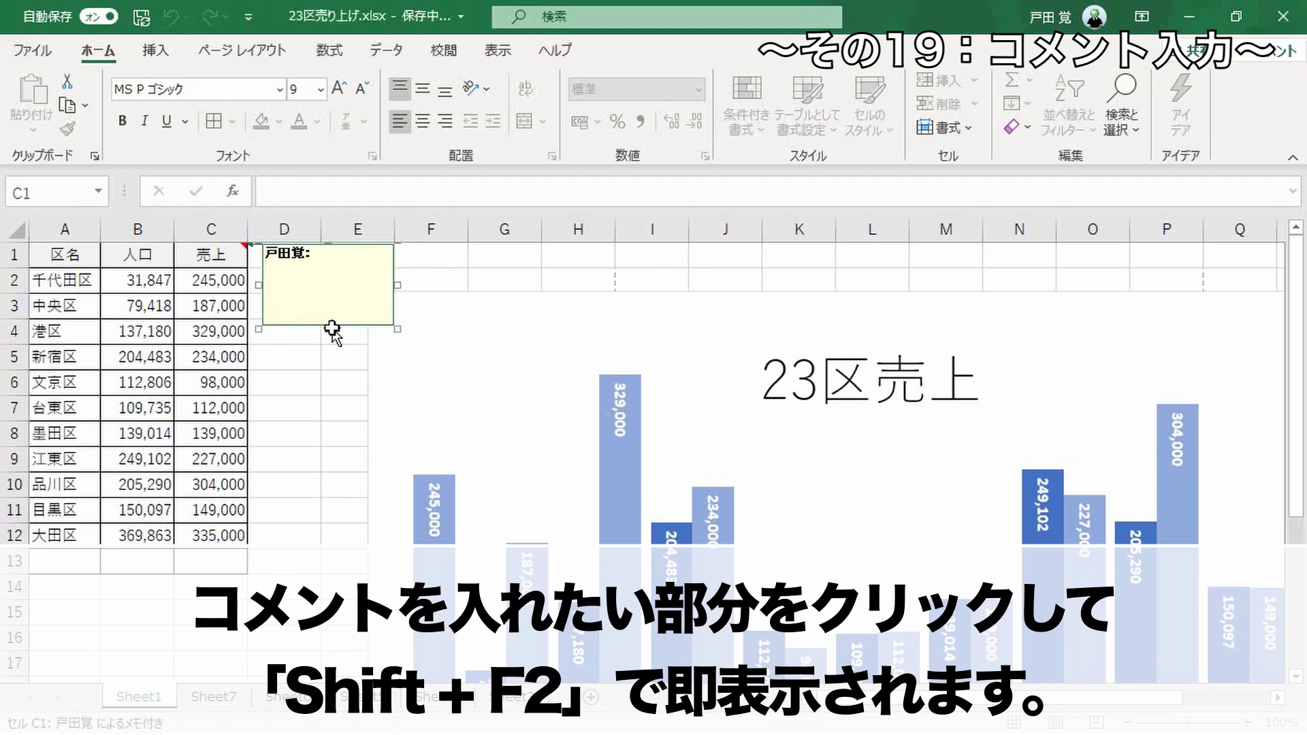
{"action": "type", "text": "komento"}
{"action": "key", "text": "BackSpace"}
{"action": "key", "text": "BackSpace"}
{"action": "key", "text": "BackSpace"}
{"action": "key", "text": "BackSpace"}
{"action": "key", "text": "BackSpace"}
{"action": "key", "text": "BackSpace"}
{"action": "type", "text": "chuumokushi"}
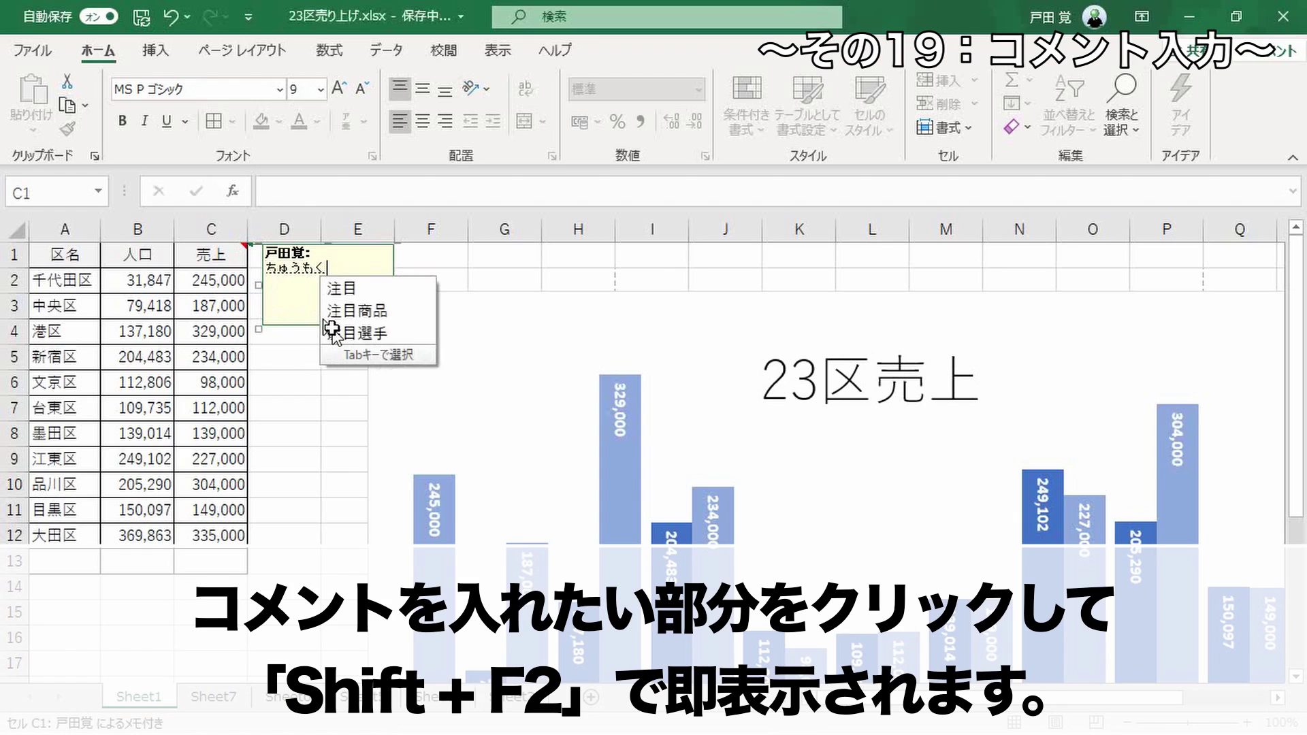
{"action": "type", "text": "tek"}
{"action": "key", "text": "Tab"}
{"action": "key", "text": "Return"}
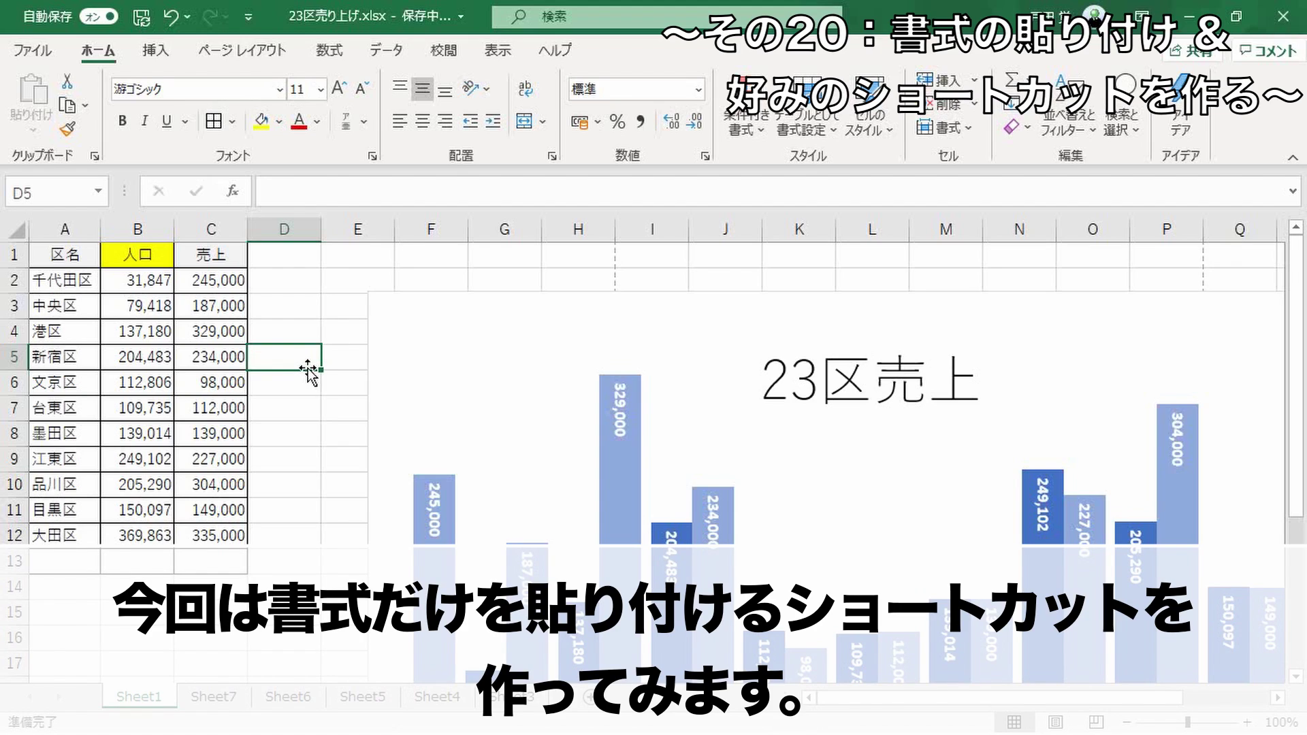
- Via More Commands, add 書式の貼り付け from Commands Not in the Ribbon to the Quick Access Toolbar
{"action": "left_click", "coordinate": [248, 16]}
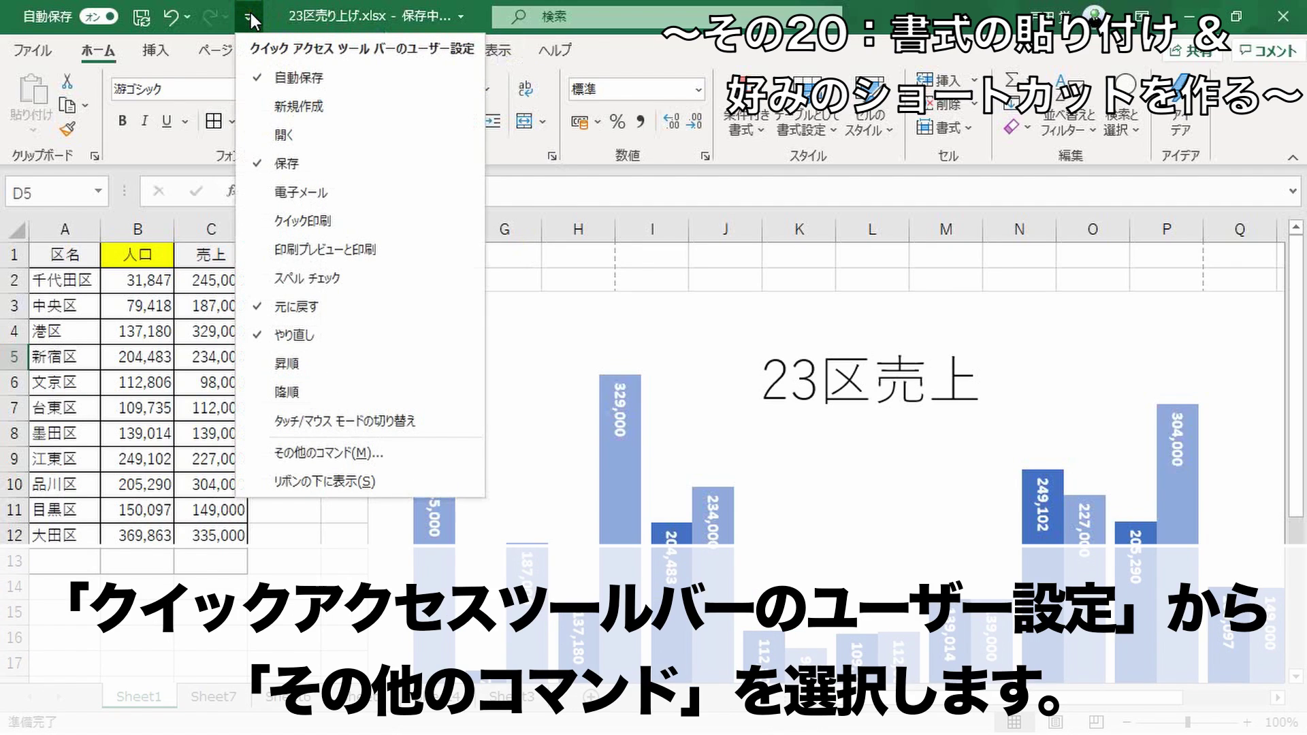
{"action": "left_click", "coordinate": [339, 453]}
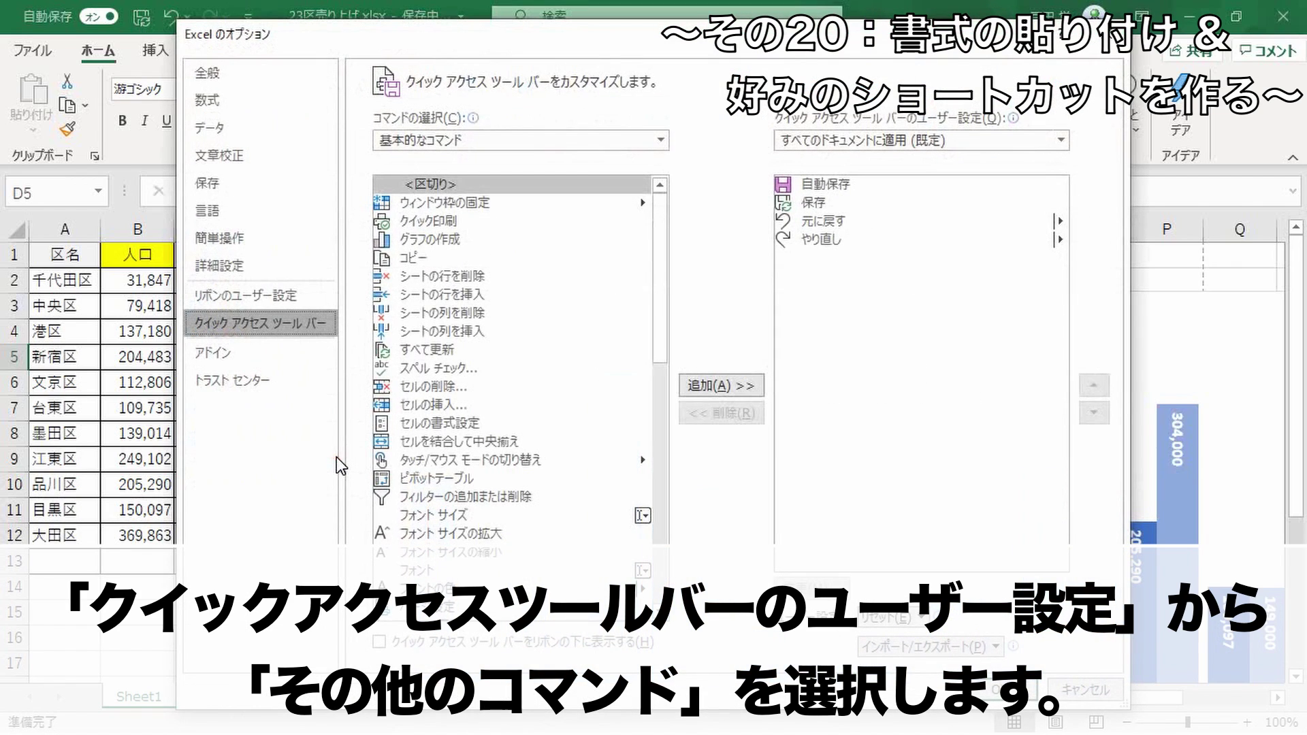
{"action": "left_click", "coordinate": [660, 140]}
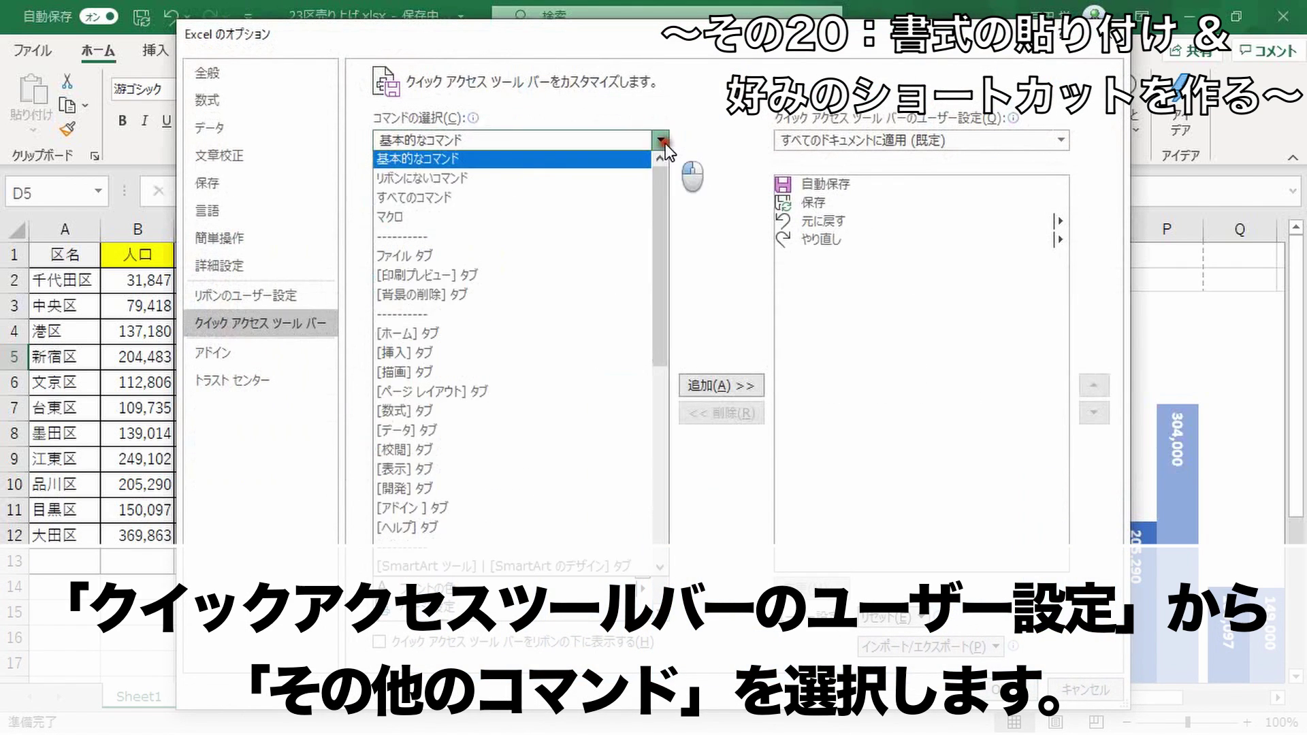
{"action": "left_click", "coordinate": [507, 180]}
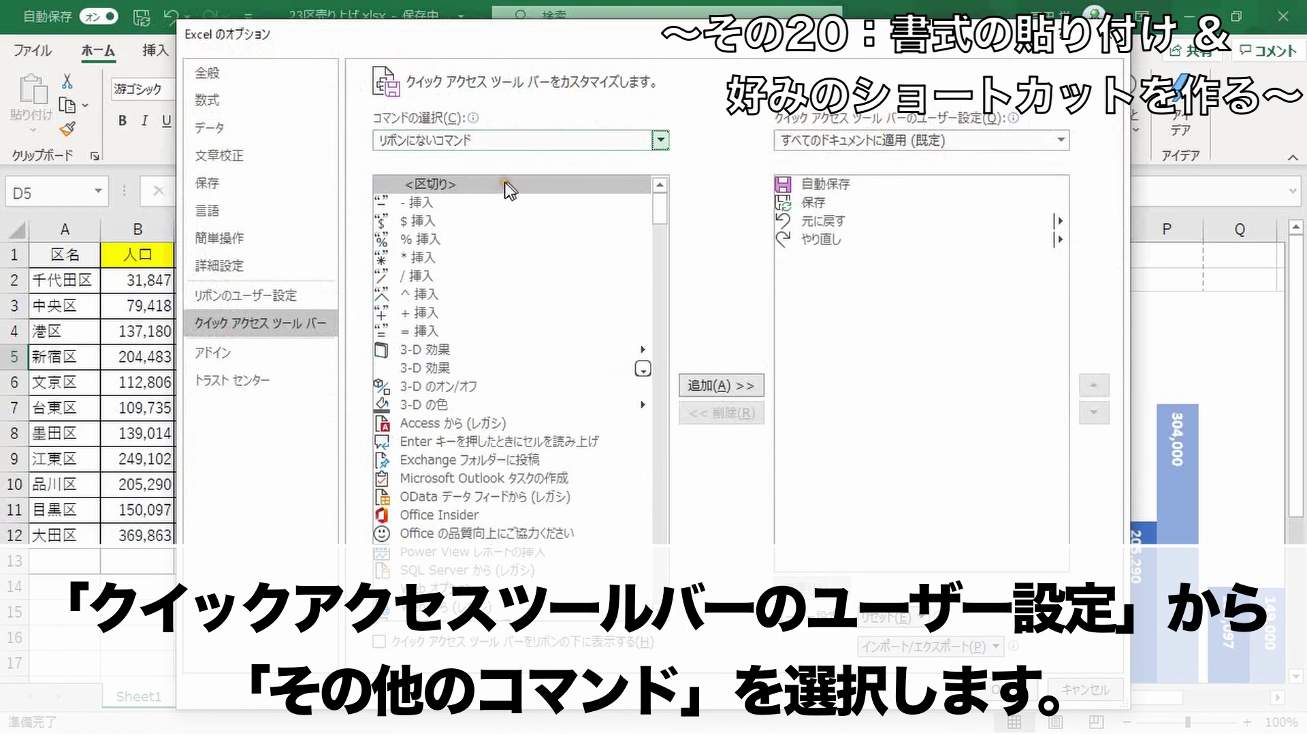
{"action": "mouse_move", "coordinate": [662, 208]}
{"action": "left_mouse_down"}
{"action": "mouse_move", "coordinate": [683, 324]}
{"action": "mouse_move", "coordinate": [678, 501]}
{"action": "left_mouse_up"}
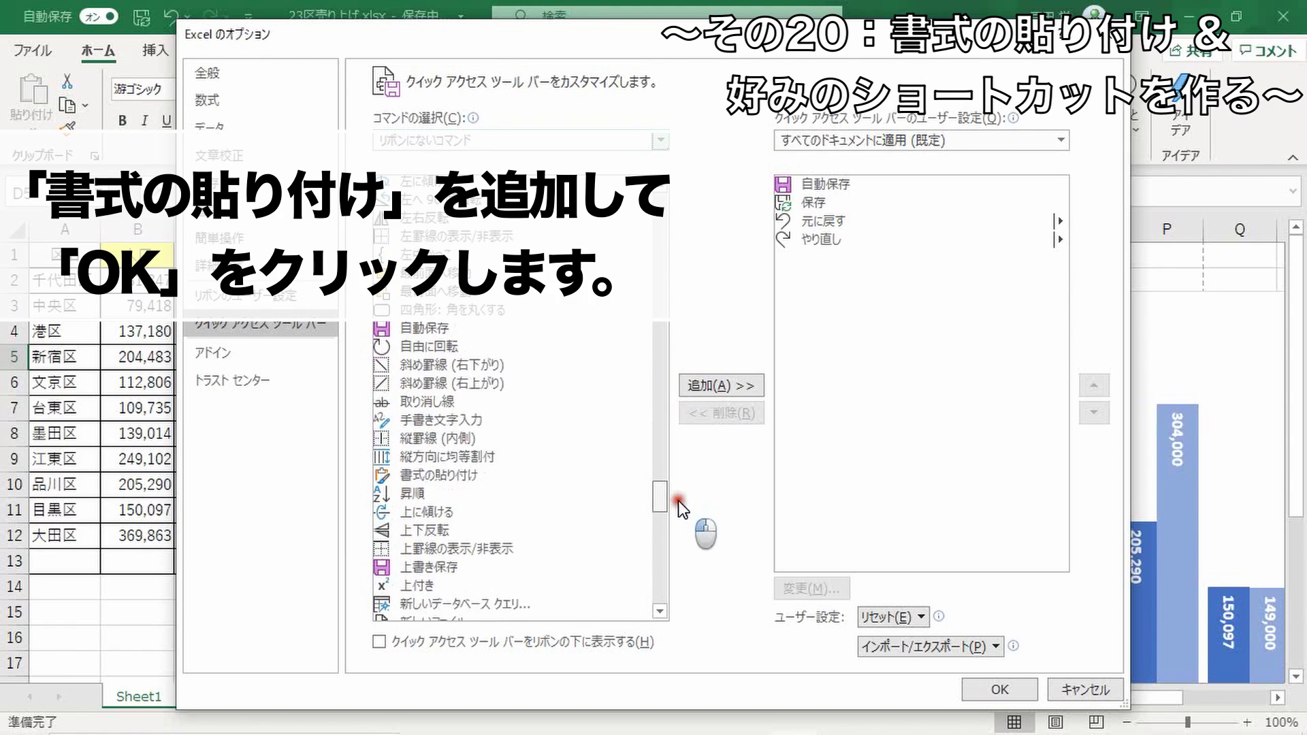
{"action": "left_click", "coordinate": [462, 474]}
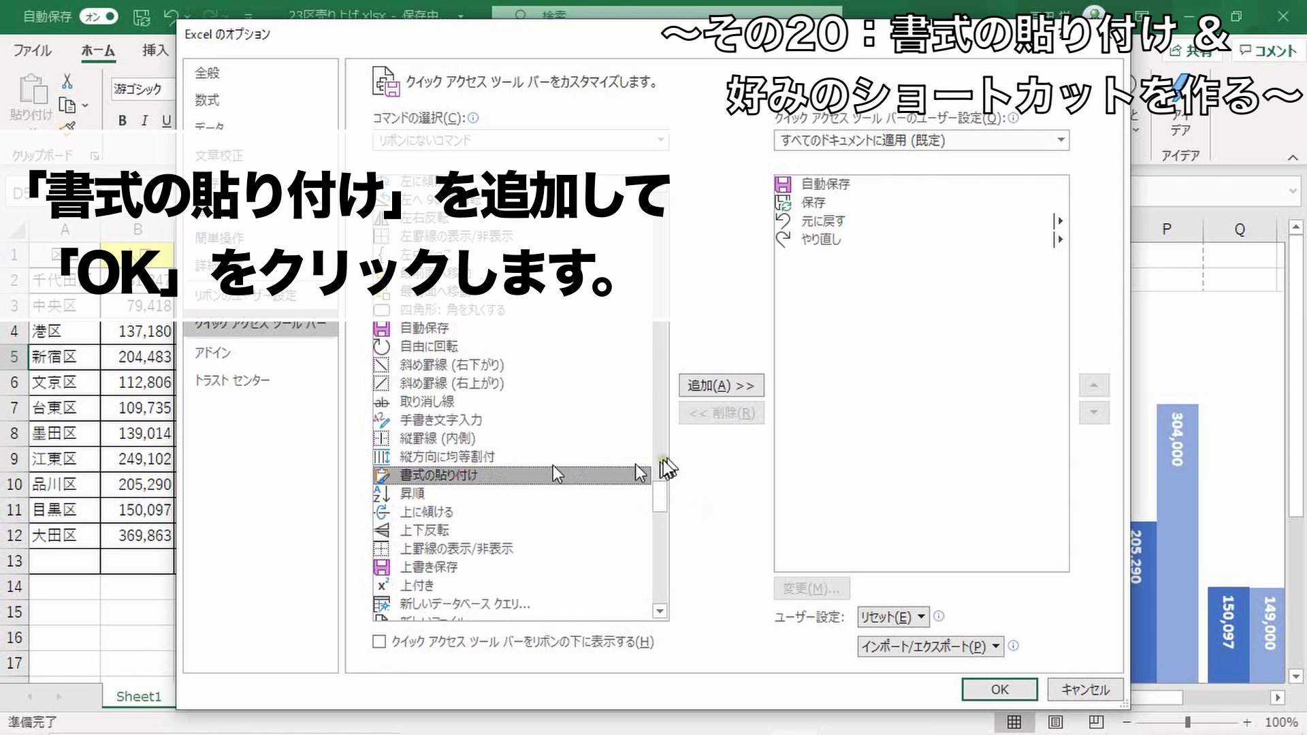
{"action": "left_click", "coordinate": [721, 389]}
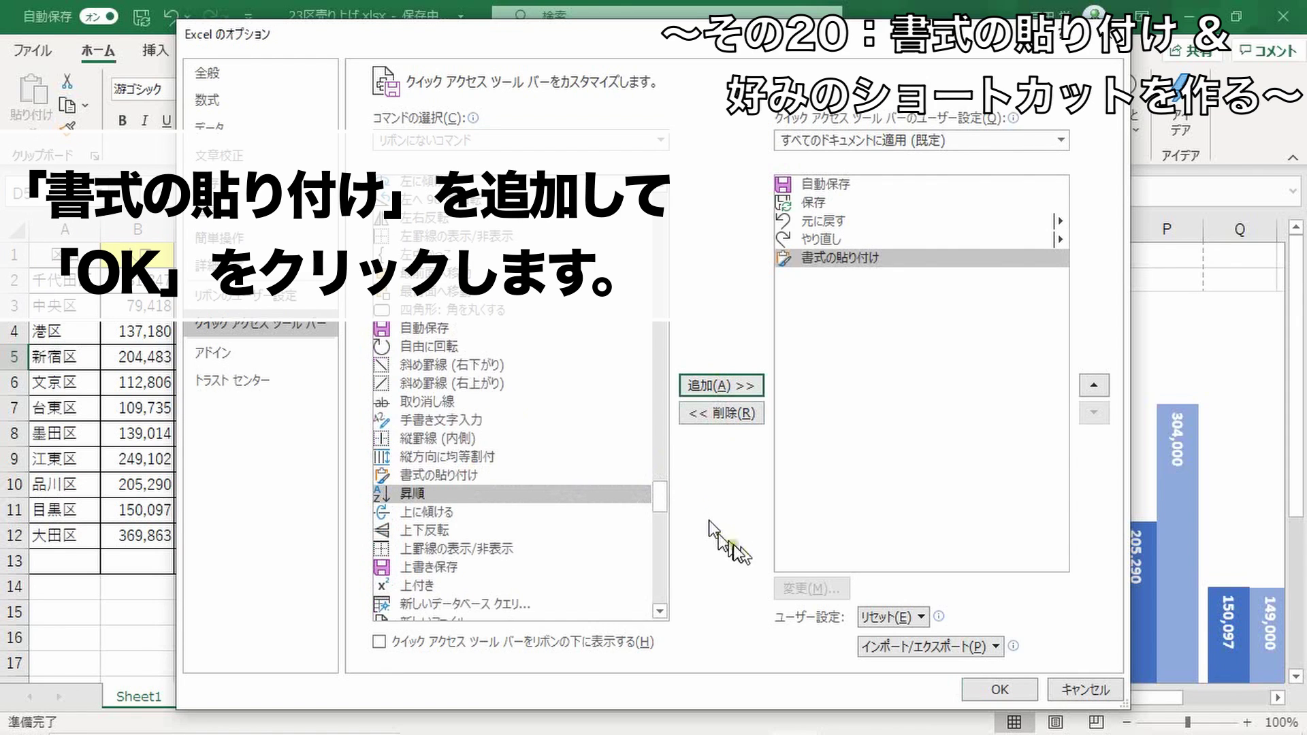
{"action": "left_click", "coordinate": [1027, 693]}
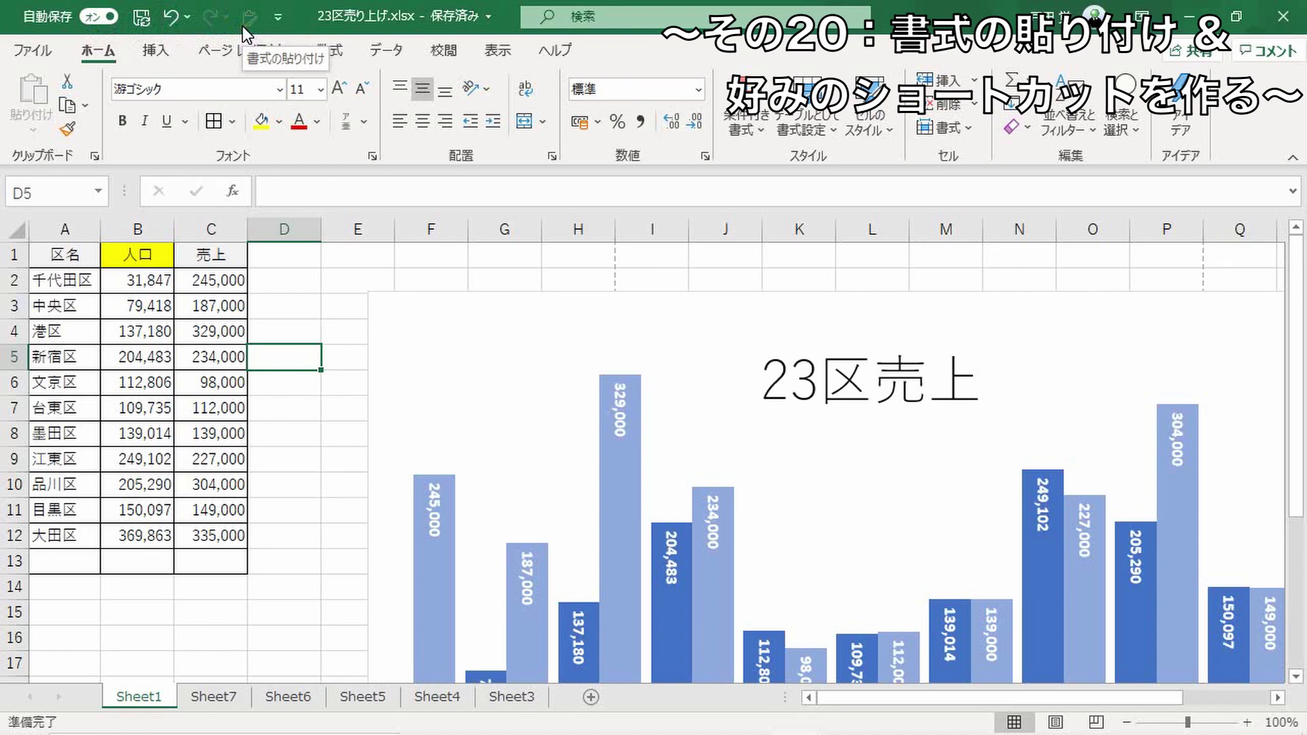
- Check the Alt key tips, then copy B1 and paste only its yellow formatting onto the 売上 header C1 with Alt+5
{"action": "key", "text": "alt"}
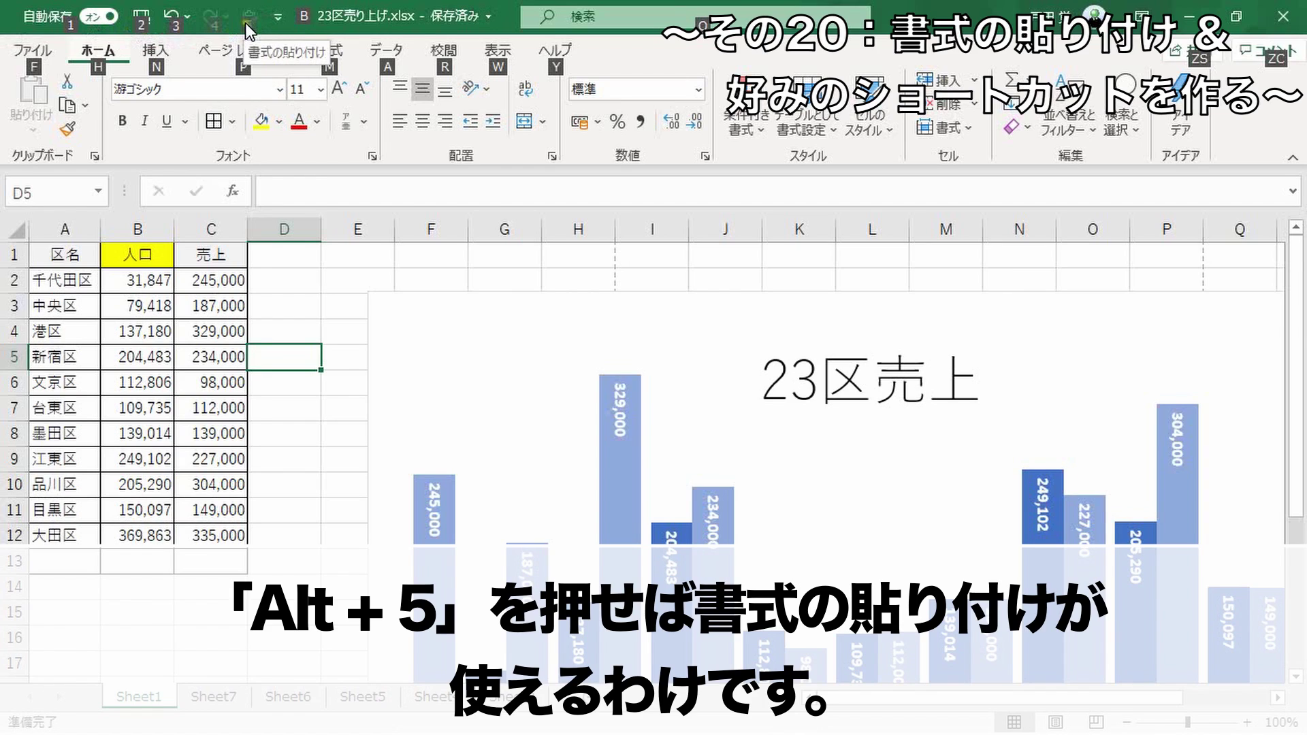
{"action": "left_click", "coordinate": [299, 295]}
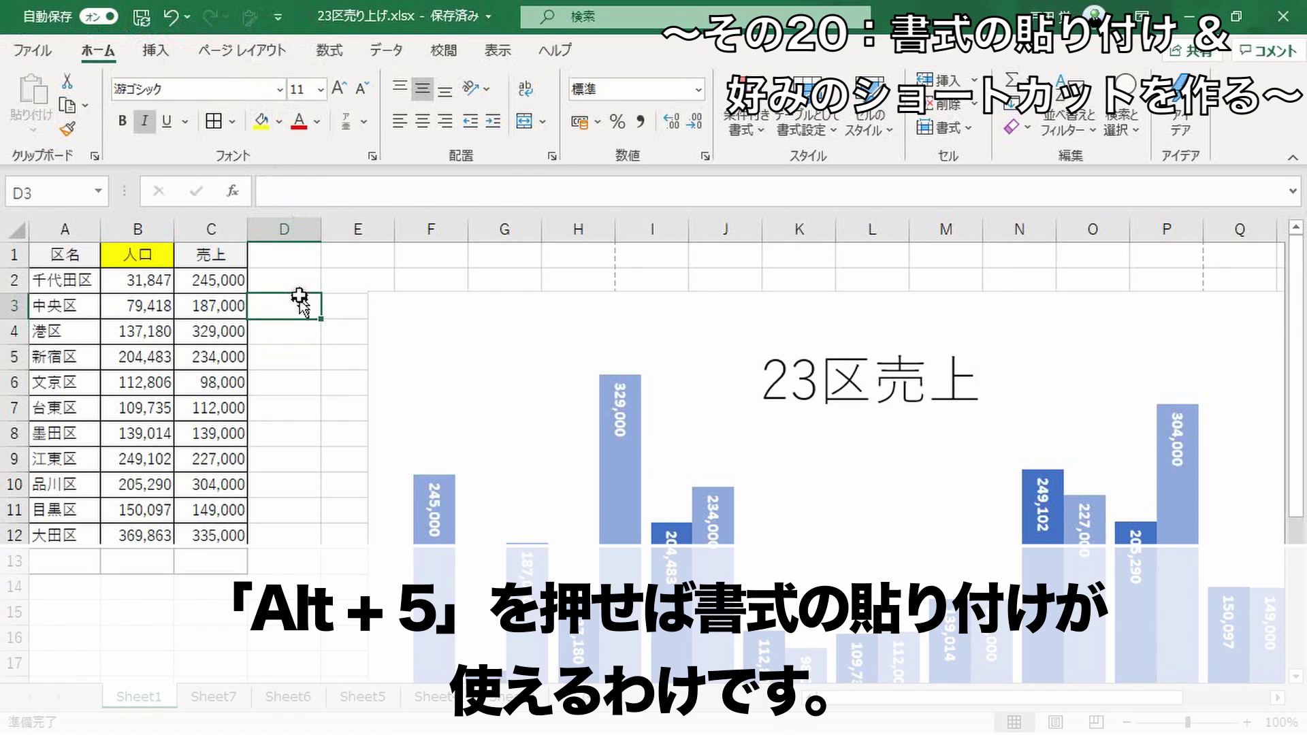
{"action": "left_click", "coordinate": [143, 258]}
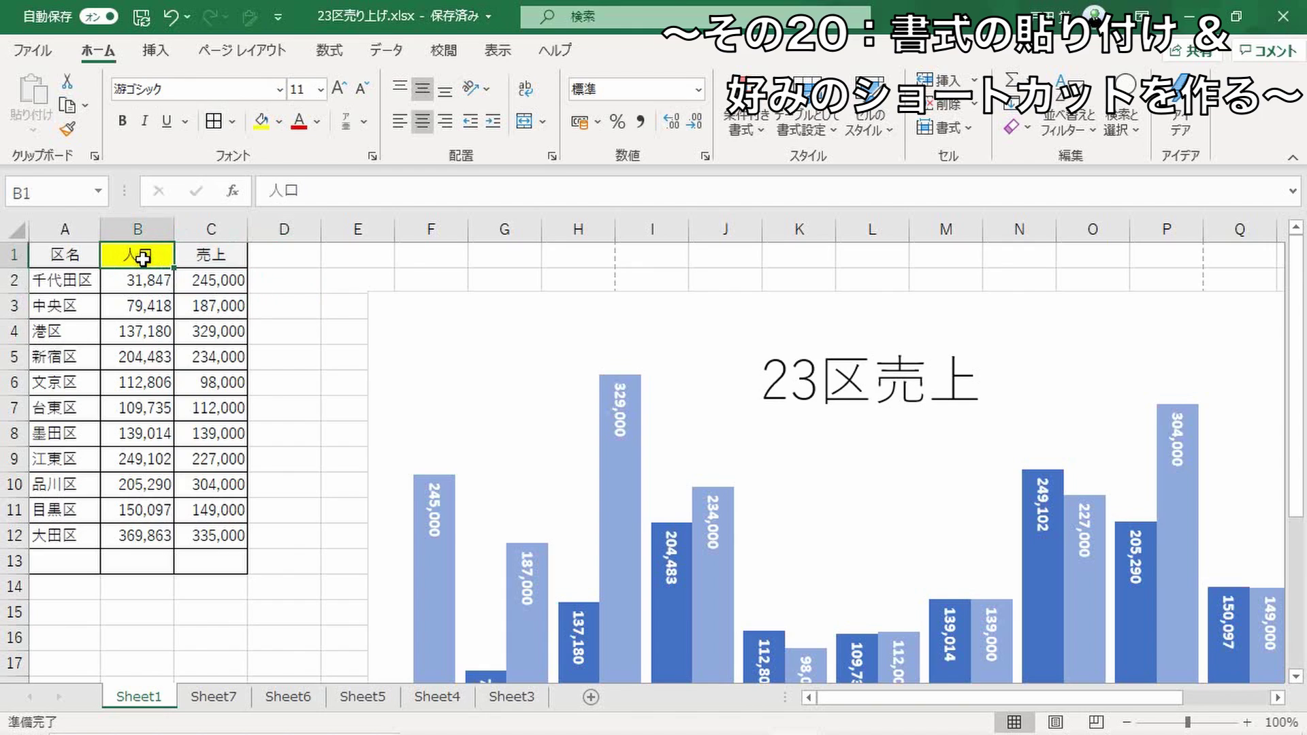
{"action": "key", "text": "ctrl+c"}
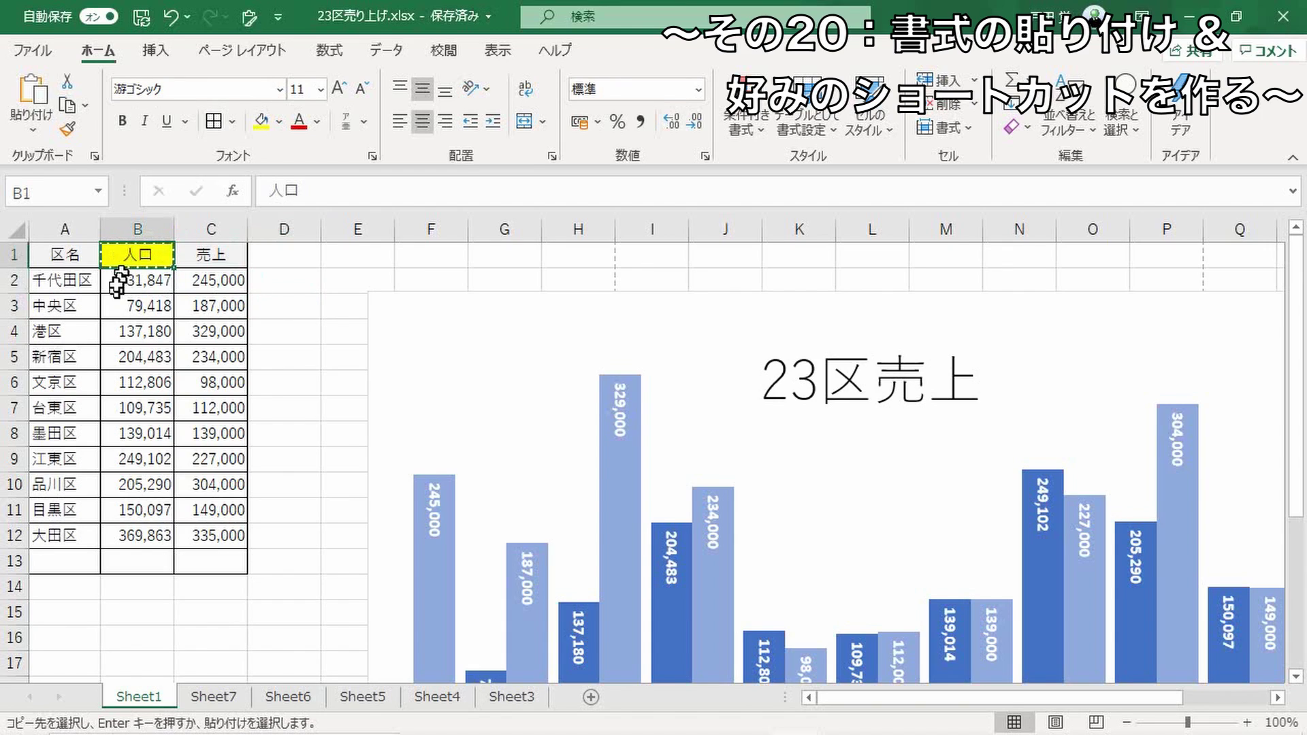
{"action": "left_click", "coordinate": [212, 257]}
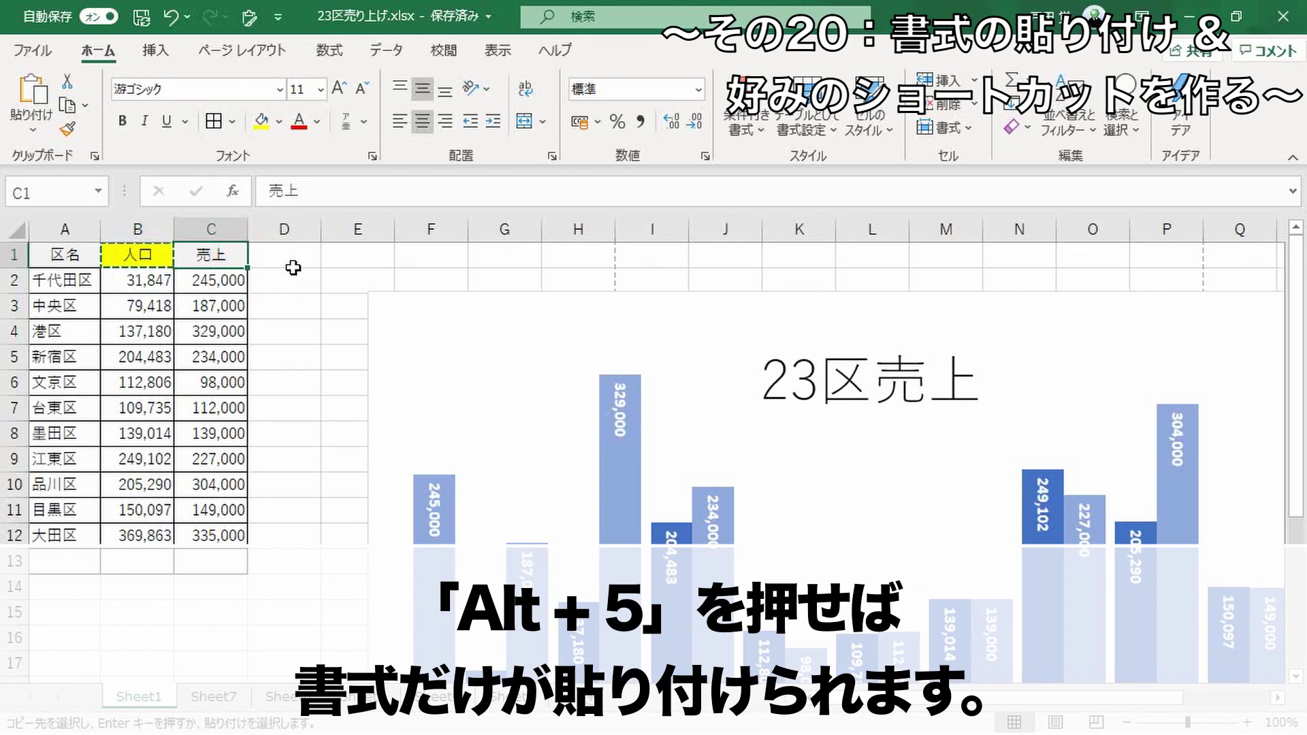
{"action": "key", "text": "alt+5"}
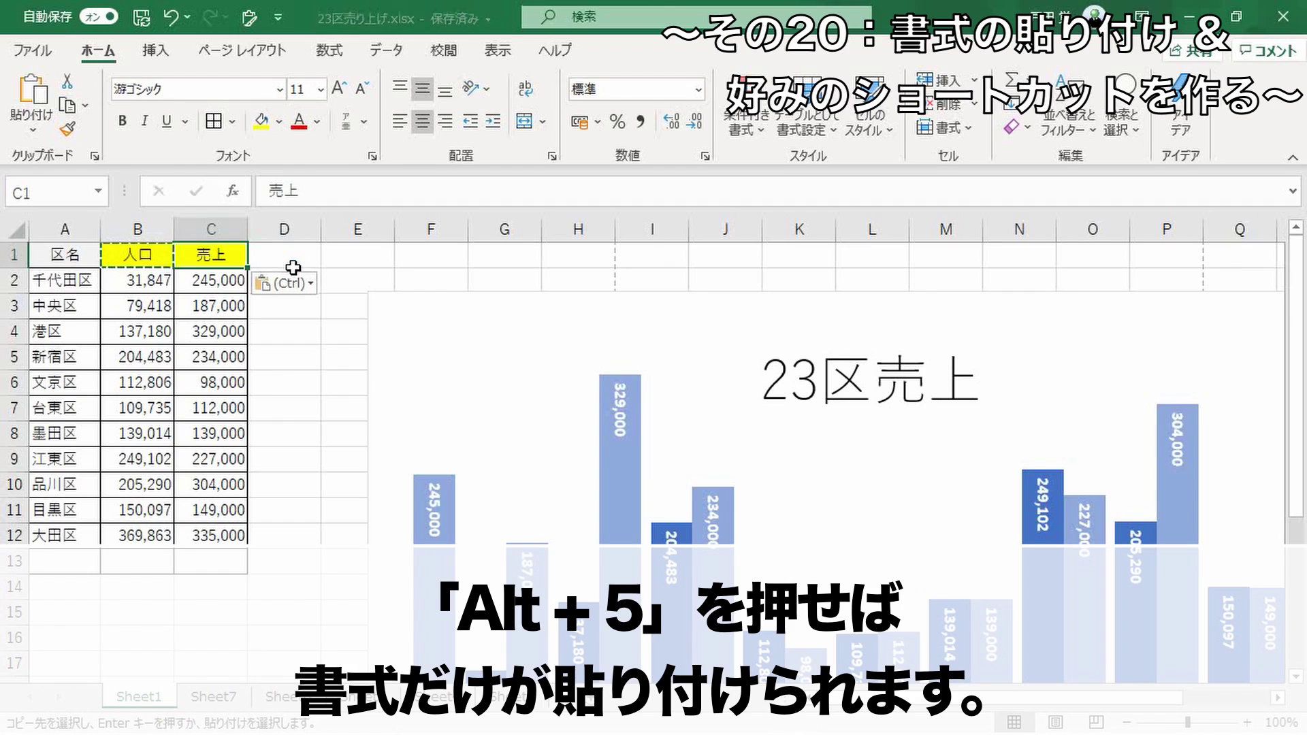